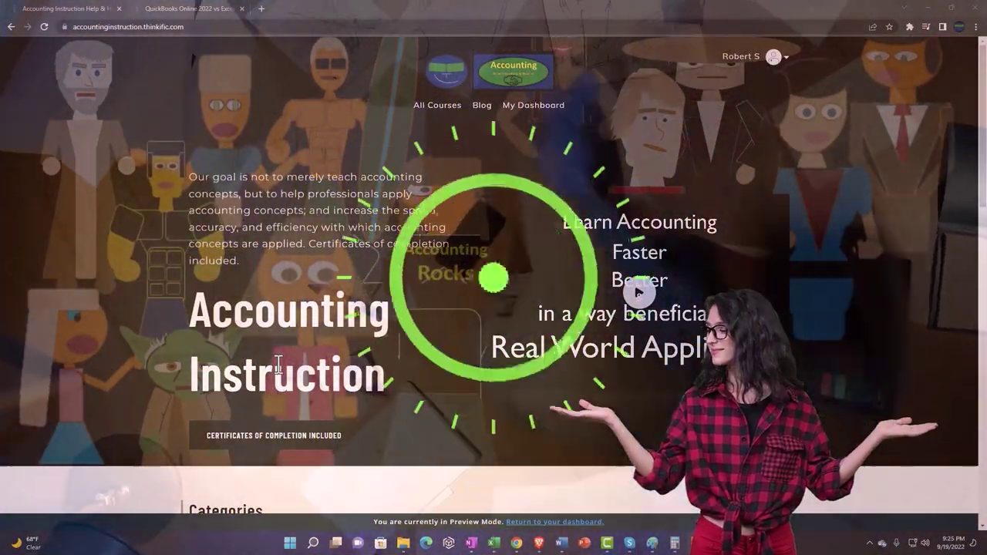
# - Browse the course categories and look at the OneNote - Getting Started 2022 section of the QuickBooks Online 2022 vs Excel course
pyautogui.scroll(-1, 139, 429)
pyautogui.scroll(-7, 135, 421)
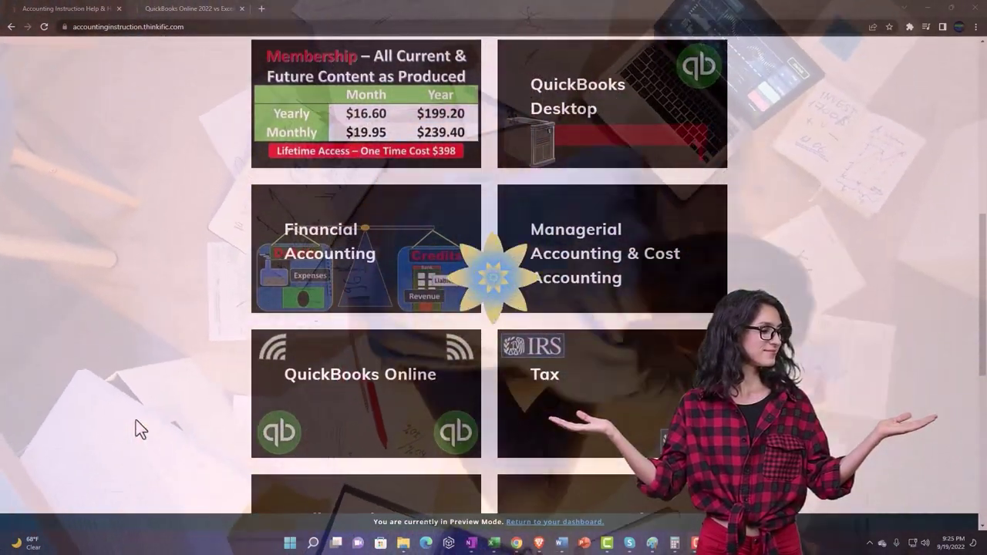
pyautogui.scroll(-5, 135, 429)
pyautogui.scroll(-1, 136, 429)
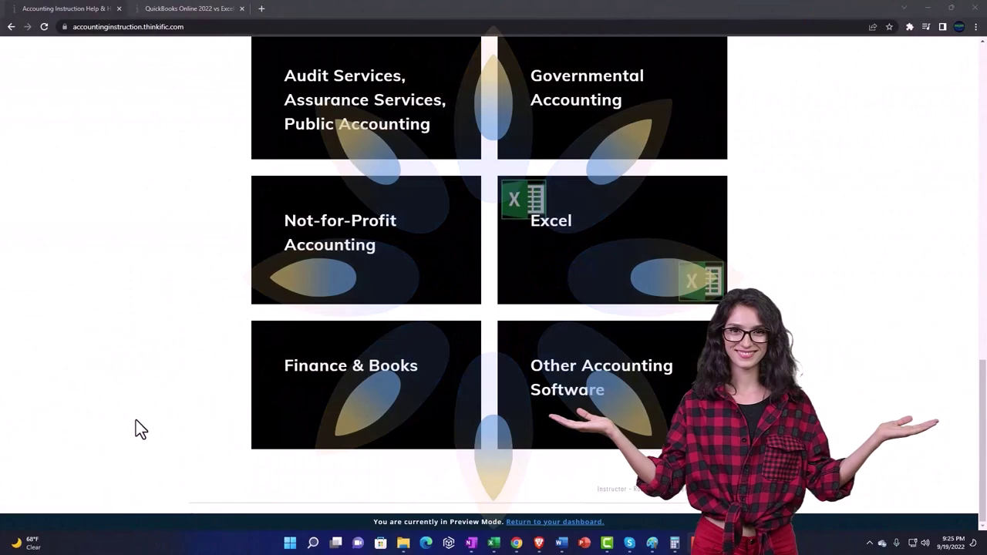
pyautogui.click(176, 11)
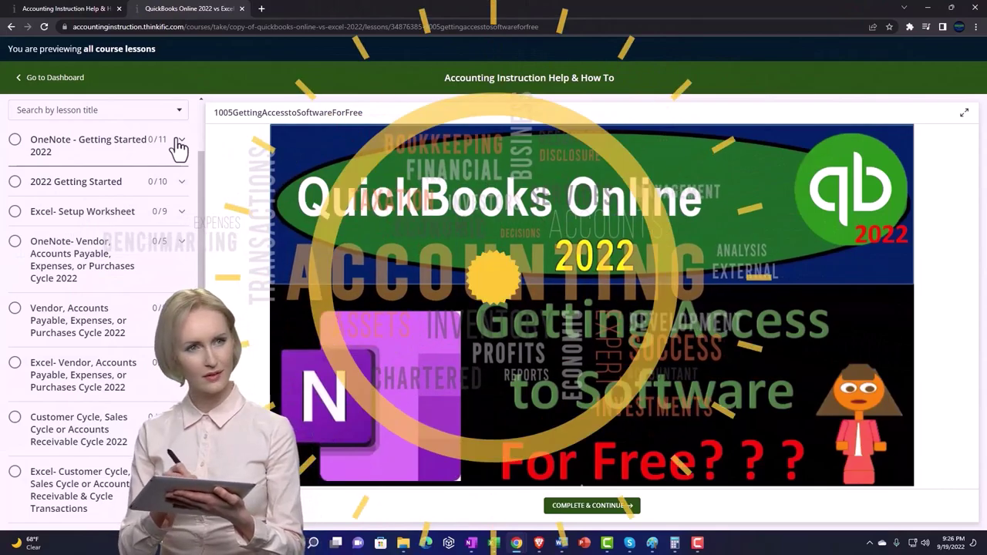
pyautogui.click(179, 144)
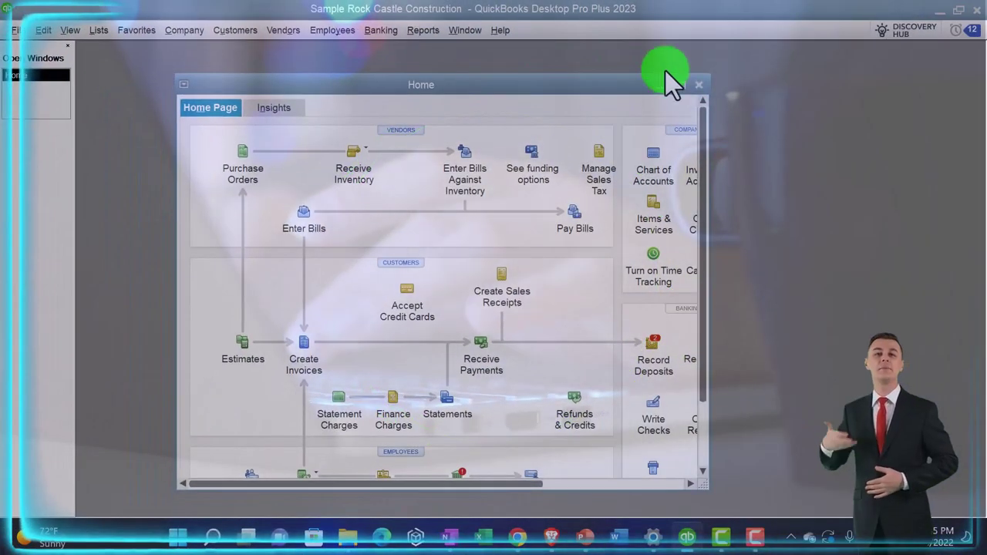
# - In QuickBooks Desktop, maximize the Home window and check the display options for the icon bar and open window list
pyautogui.click(683, 87)
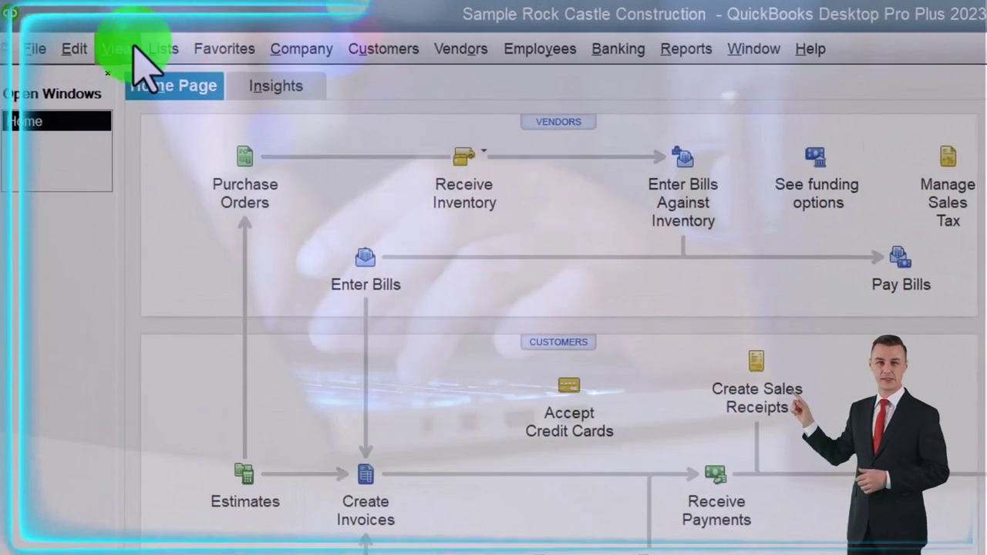
pyautogui.click(127, 49)
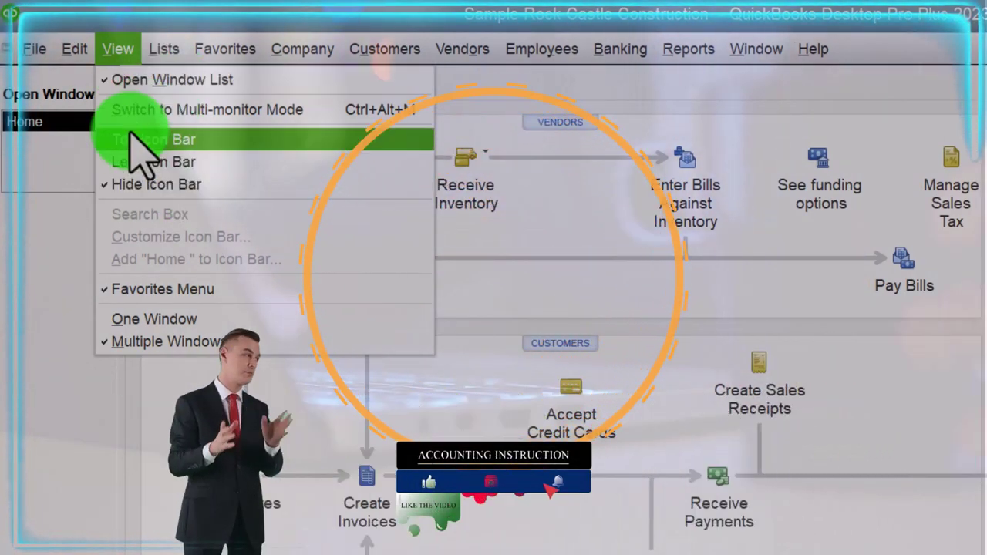
pyautogui.click(18, 231)
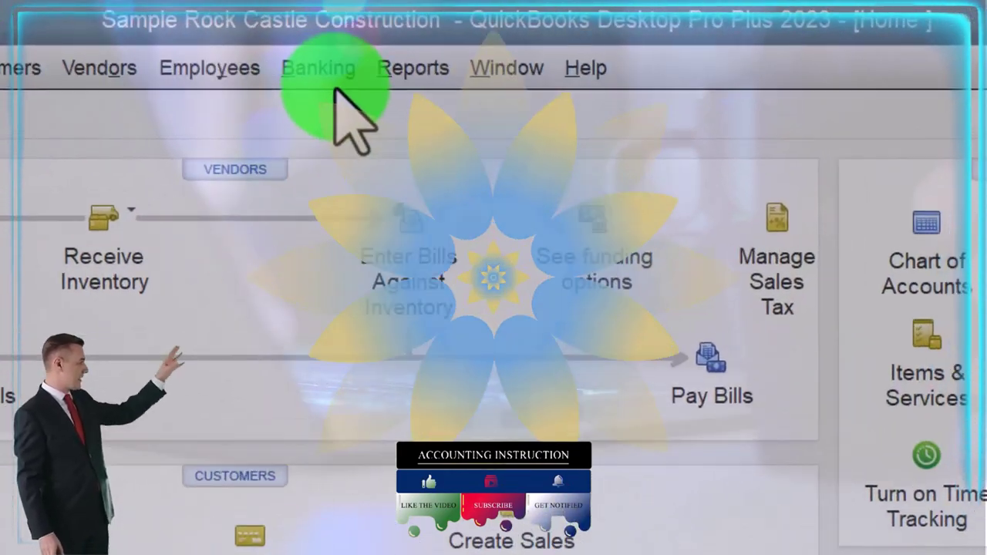
# - Open the Profit & Loss Standard report and set its date range from 01/01/2024 to 12/31/2024
pyautogui.click(688, 49)
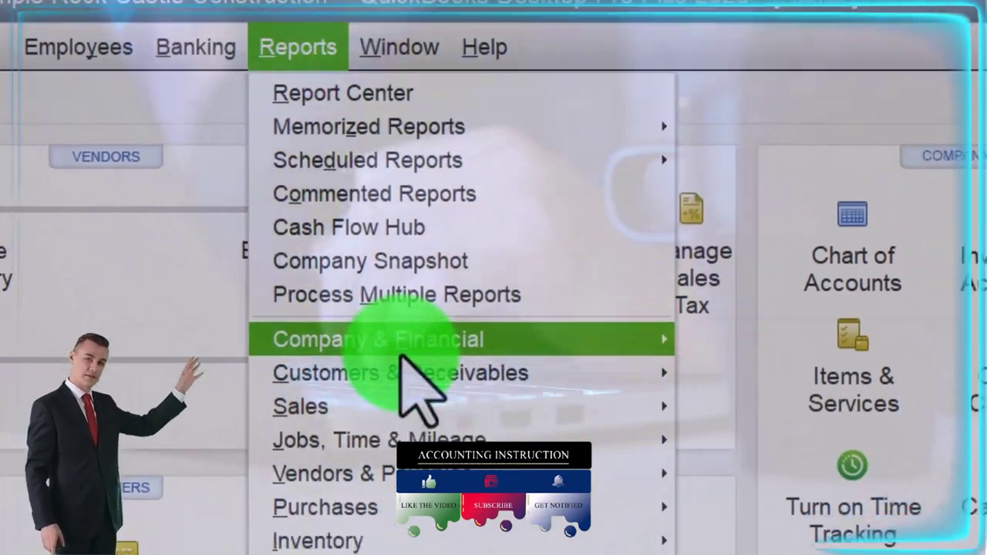
pyautogui.moveTo(644, 368)
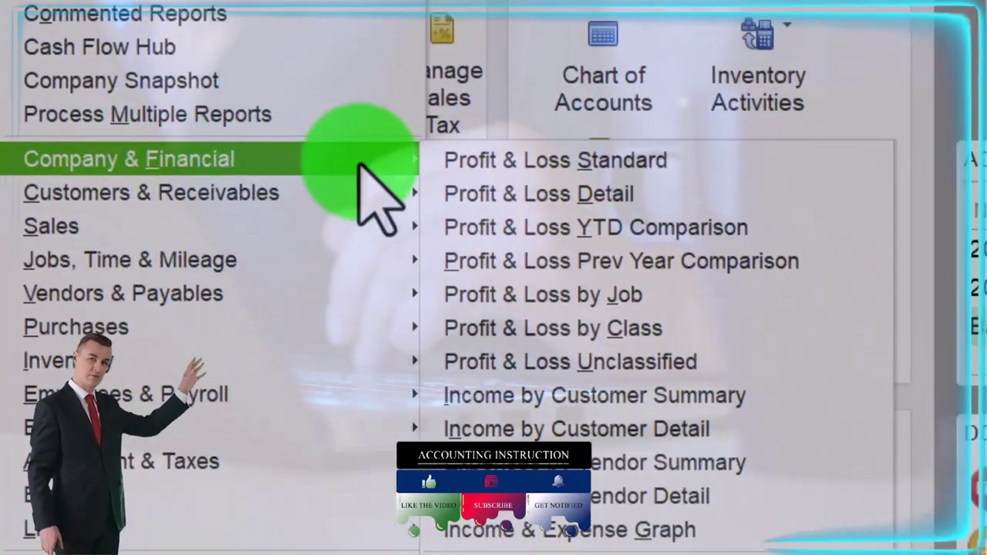
pyautogui.click(440, 128)
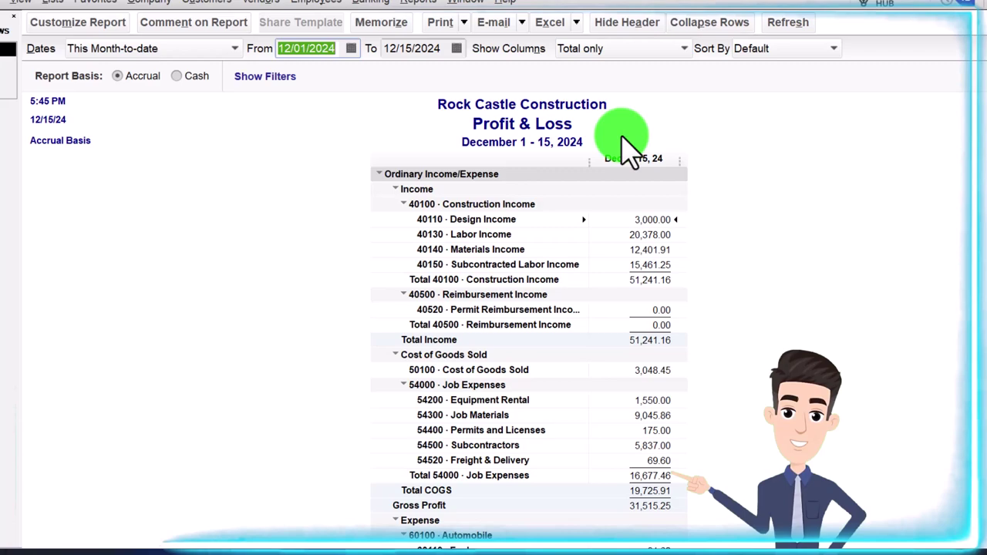
pyautogui.write('0101')
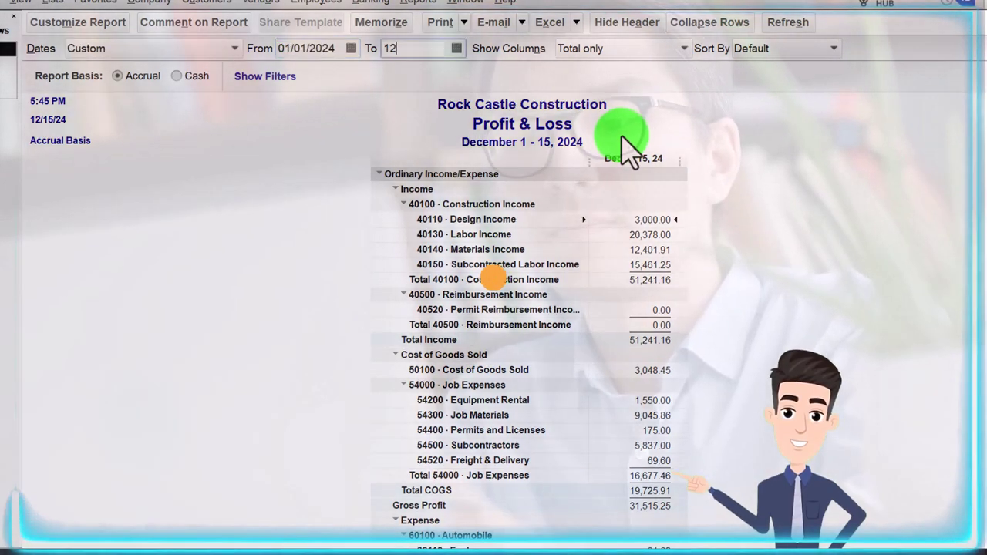
pyautogui.press('Tab')
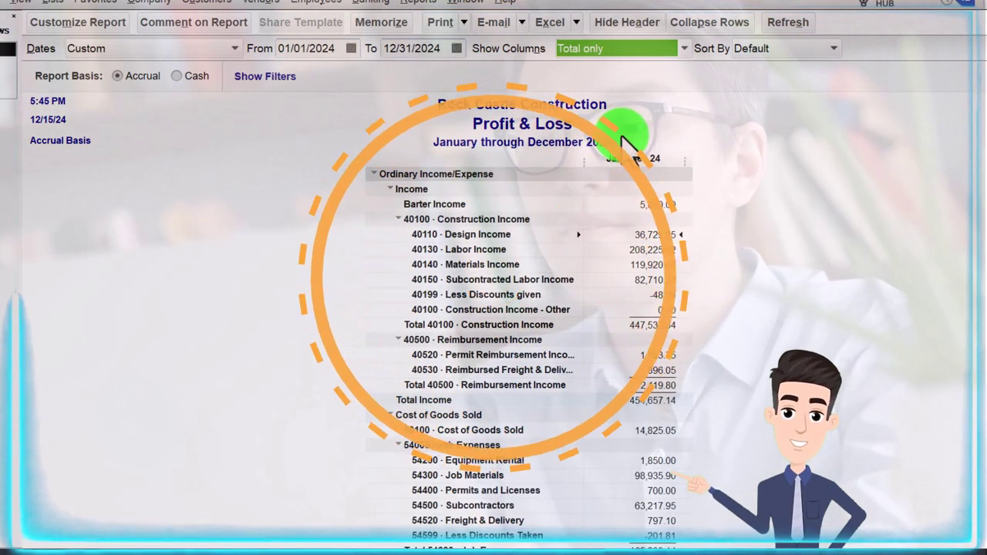
# - Customize the Profit & Loss report's font size, applying the change to all related fonts
pyautogui.click(127, 33)
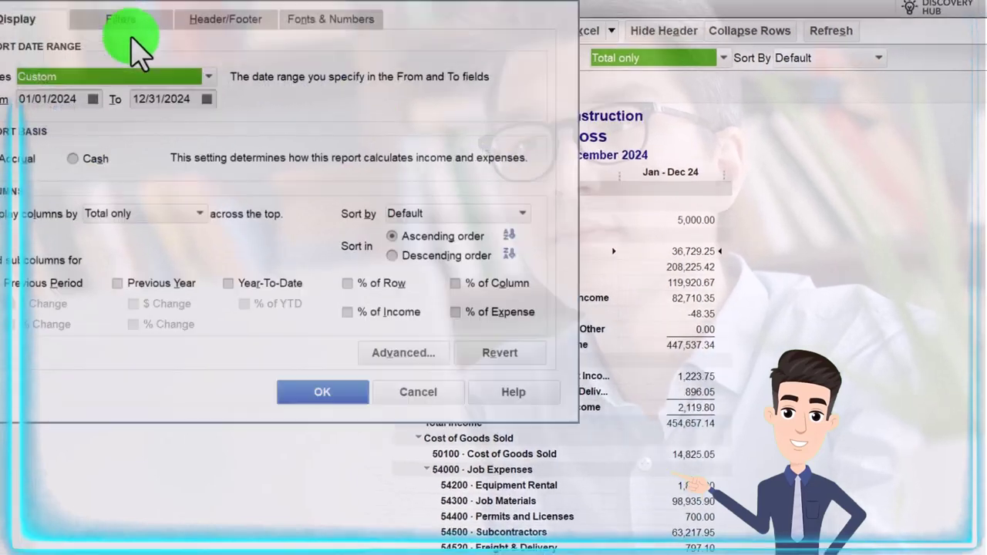
pyautogui.click(275, 15)
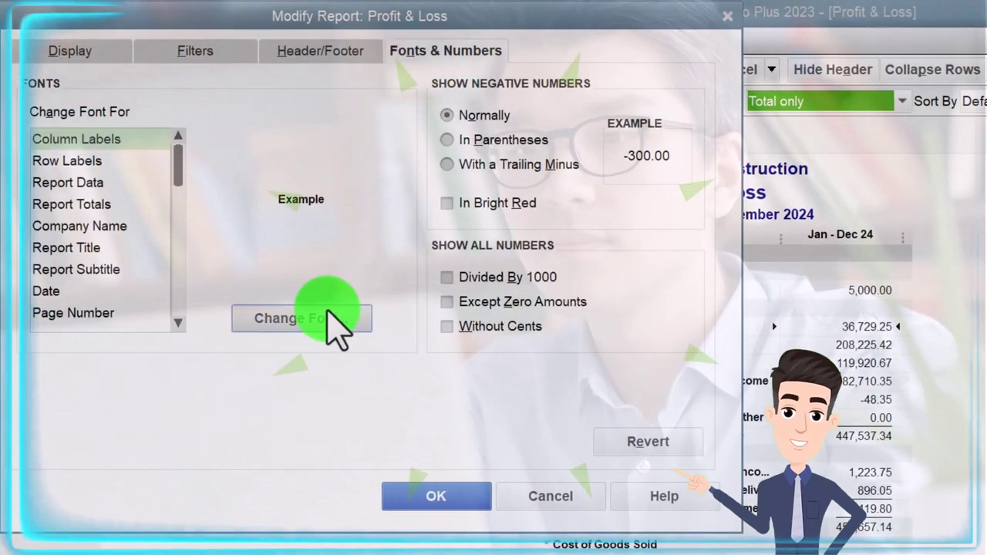
pyautogui.click(327, 313)
pyautogui.click(395, 180)
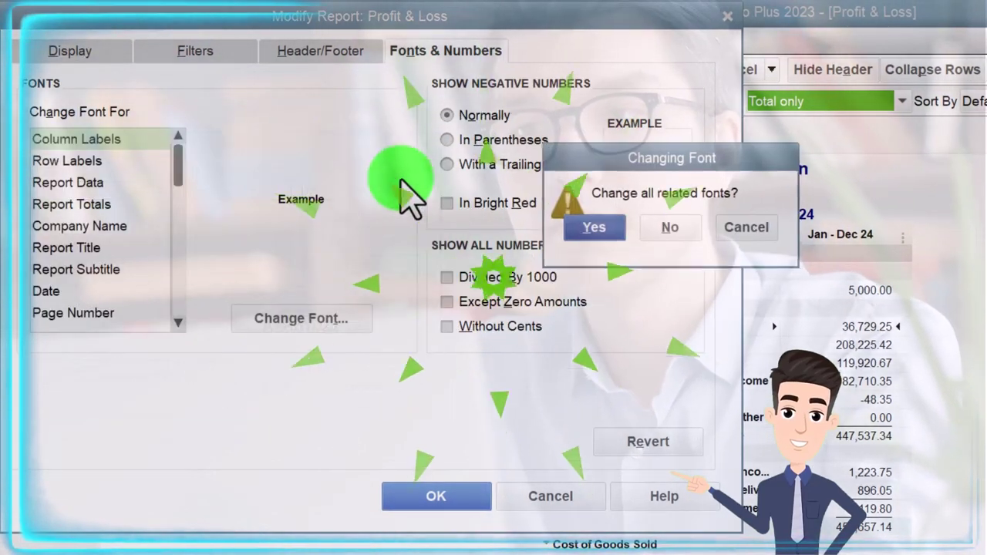
pyautogui.click(435, 495)
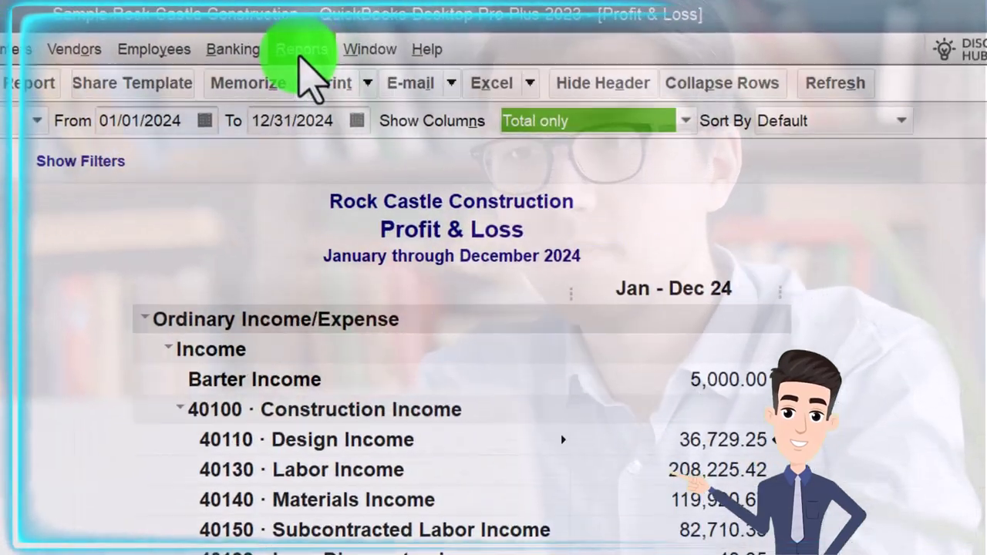
# - Open the Balance Sheet Standard report and set its as-of date to 12/31/2024
pyautogui.click(560, 42)
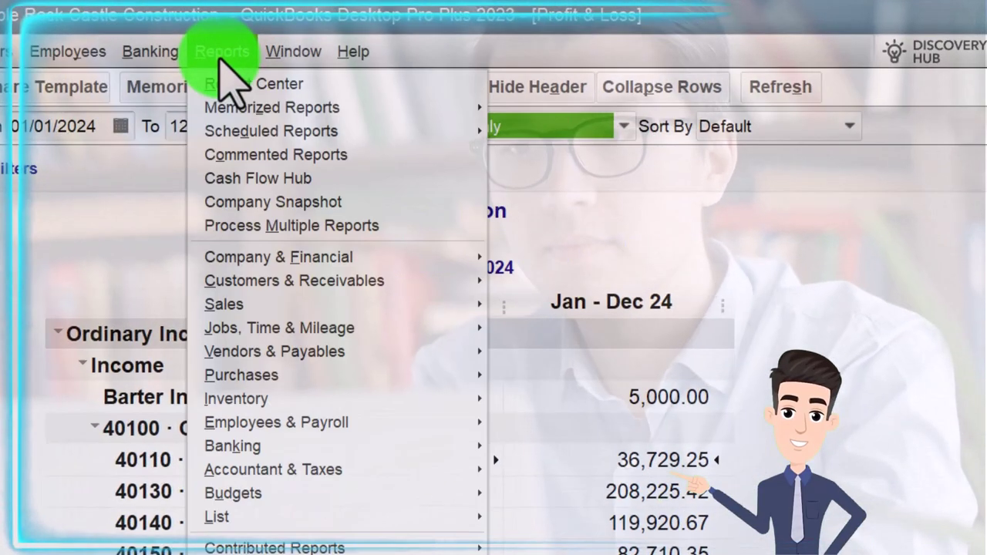
pyautogui.moveTo(304, 266)
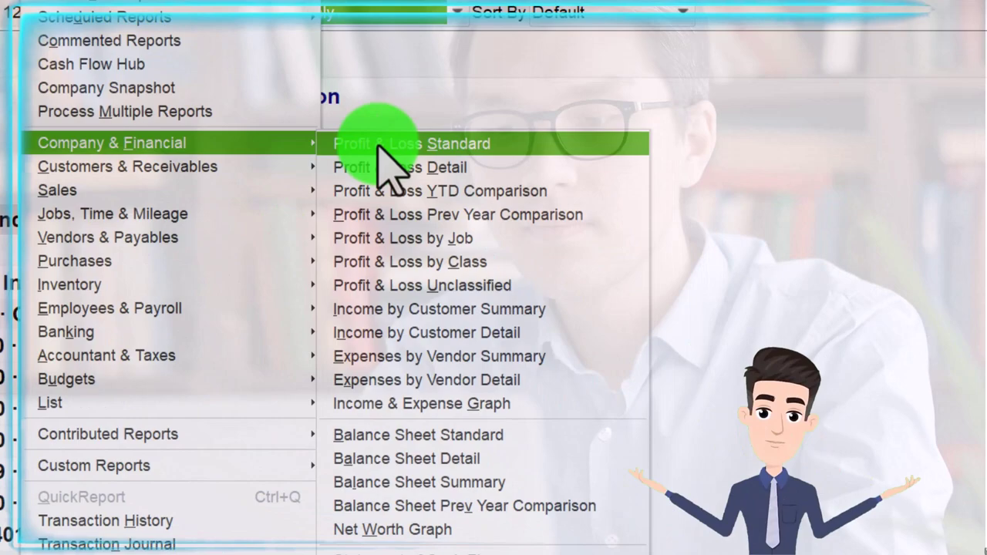
pyautogui.click(441, 421)
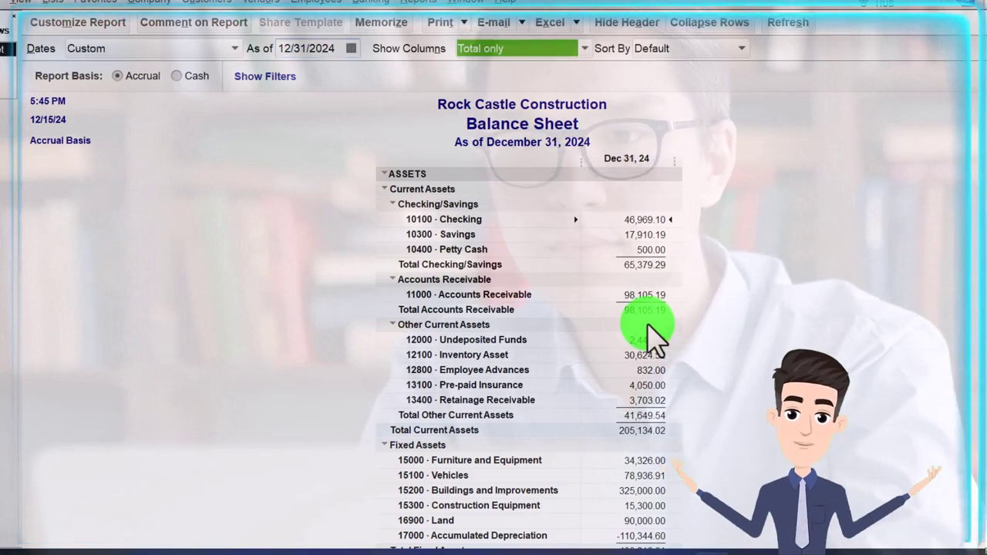
# - Customize the Balance Sheet report's font size, applying the change to all related fonts
pyautogui.click(99, 22)
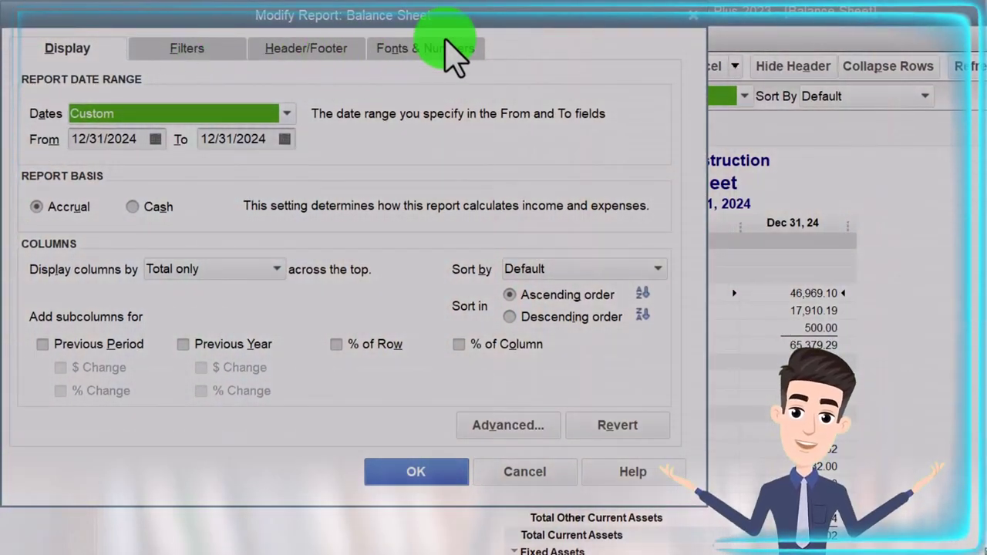
pyautogui.click(455, 54)
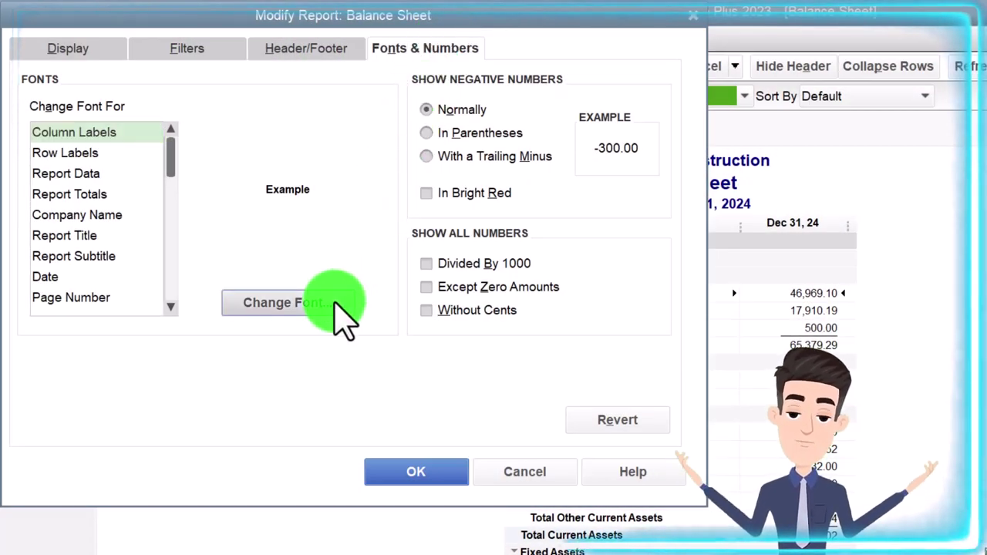
pyautogui.click(283, 302)
pyautogui.click(380, 168)
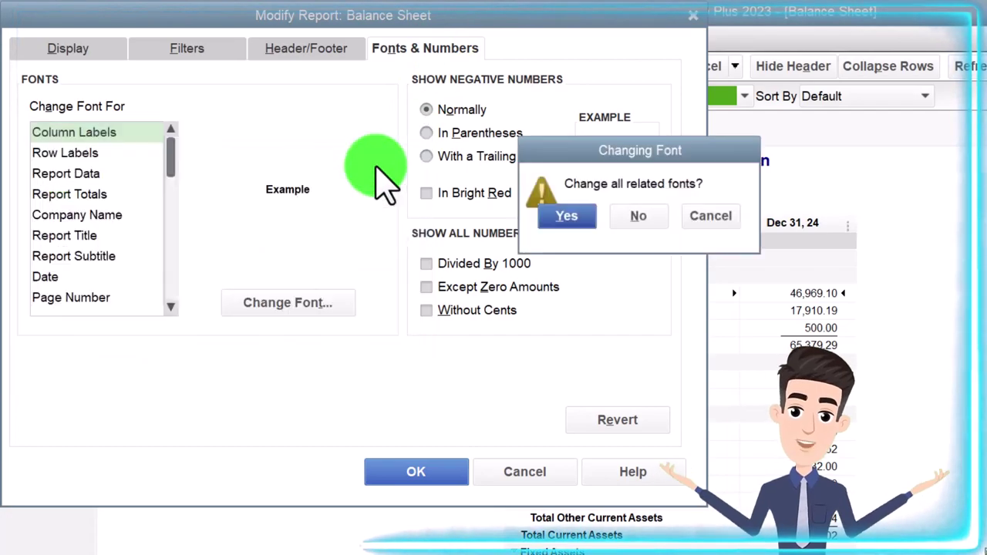
pyautogui.click(574, 226)
pyautogui.click(440, 478)
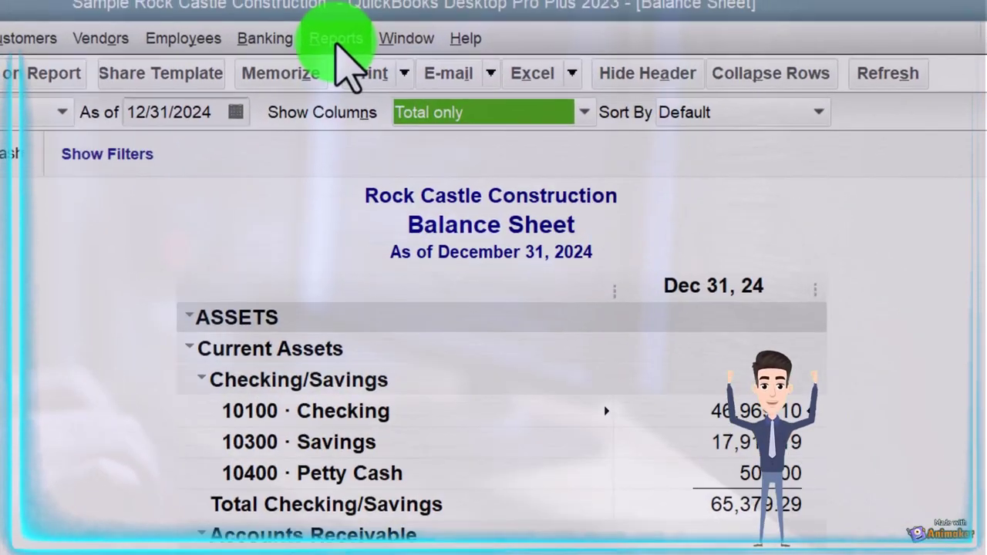
# - Open the Report Center and maximize its window
pyautogui.click(415, 0)
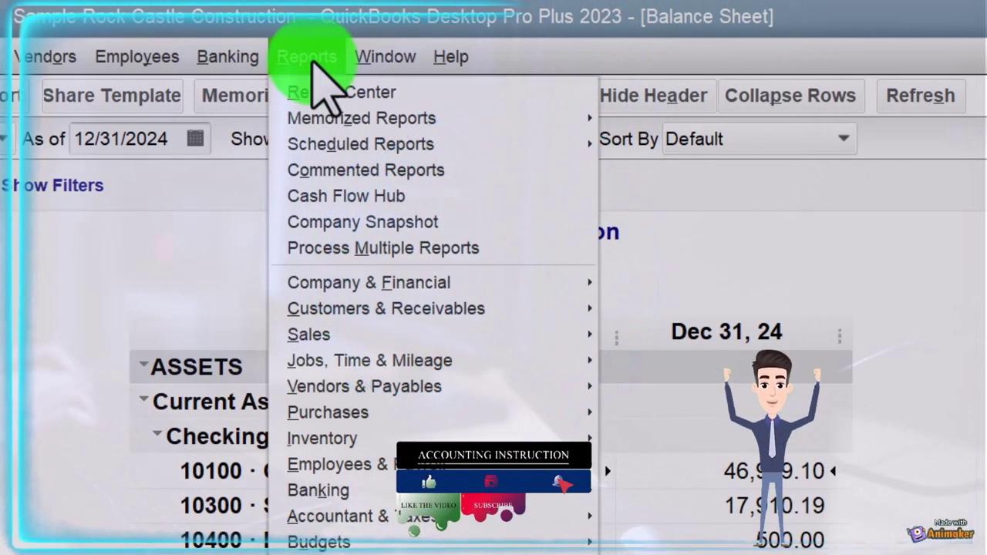
pyautogui.click(312, 60)
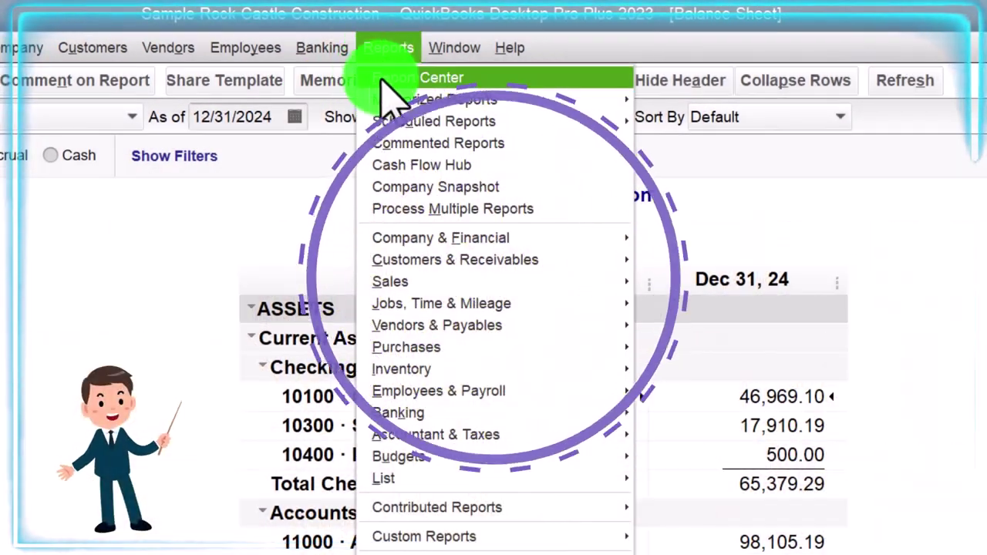
pyautogui.click(446, 79)
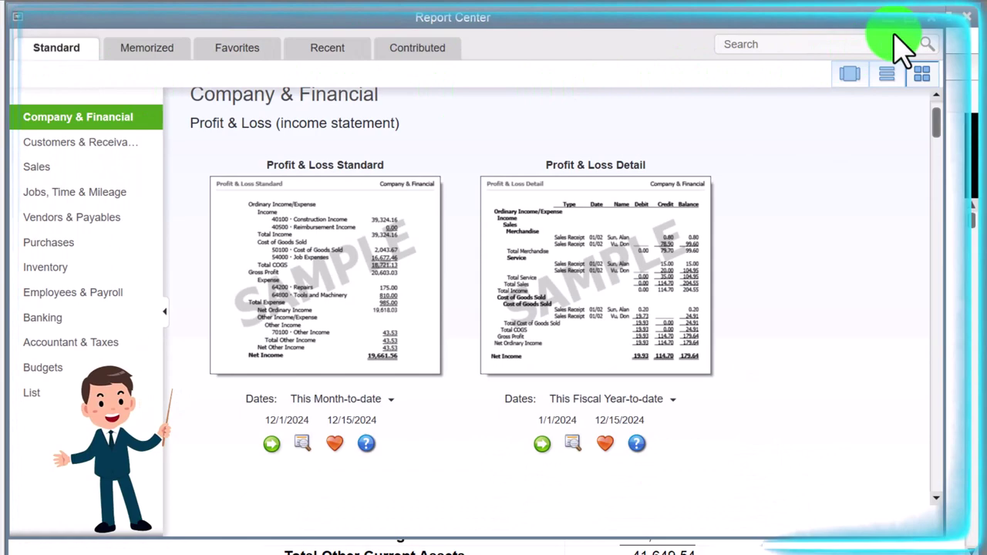
pyautogui.moveTo(907, 22)
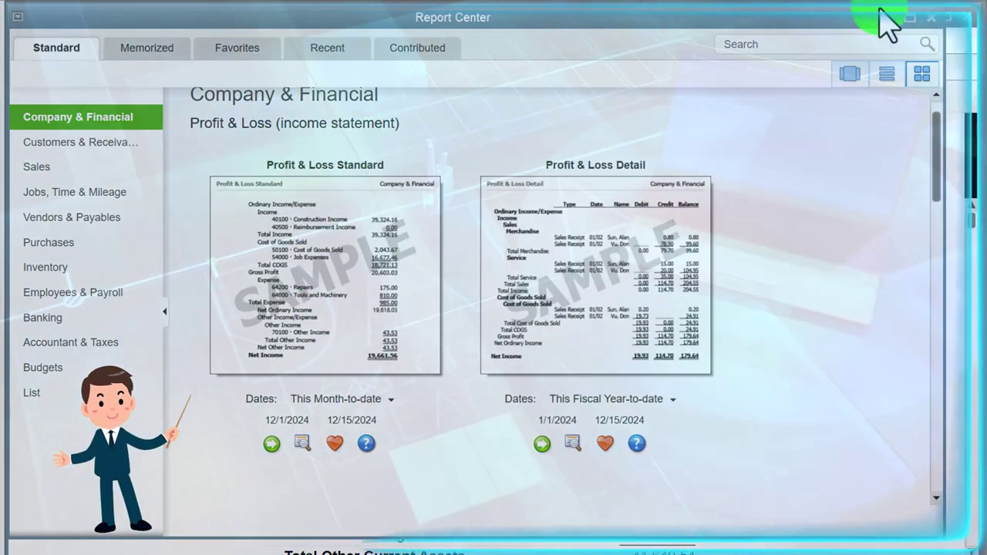
pyautogui.click(908, 21)
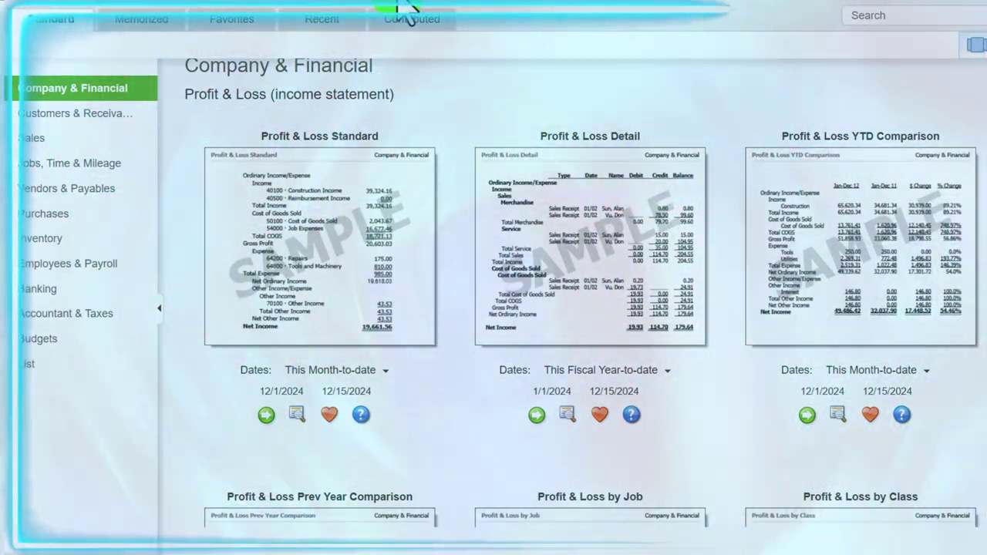
# - Compare the available report groups, including Company & Financial, Sales and Memorized Reports, with the Report Center's categories, and view the favorites list
pyautogui.click(378, 7)
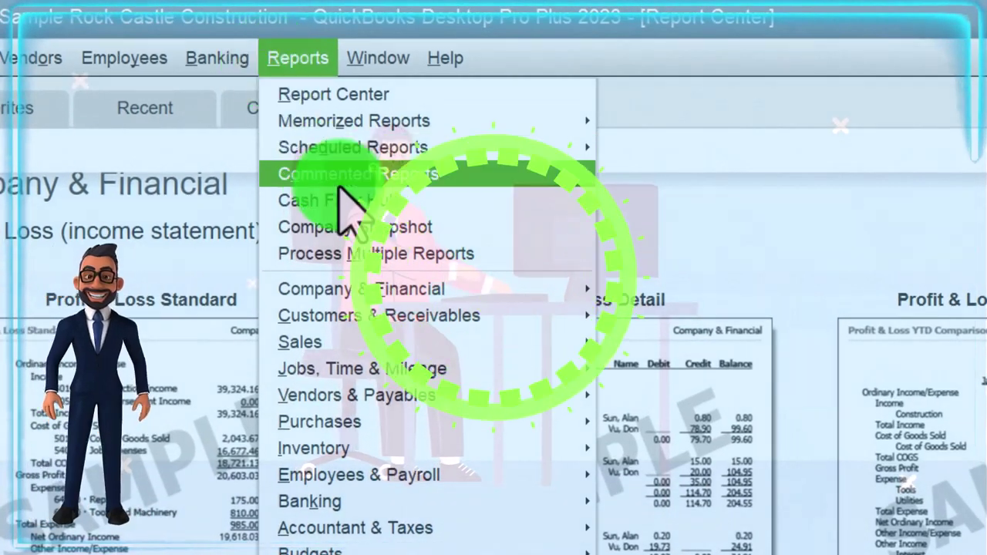
pyautogui.click(383, 283)
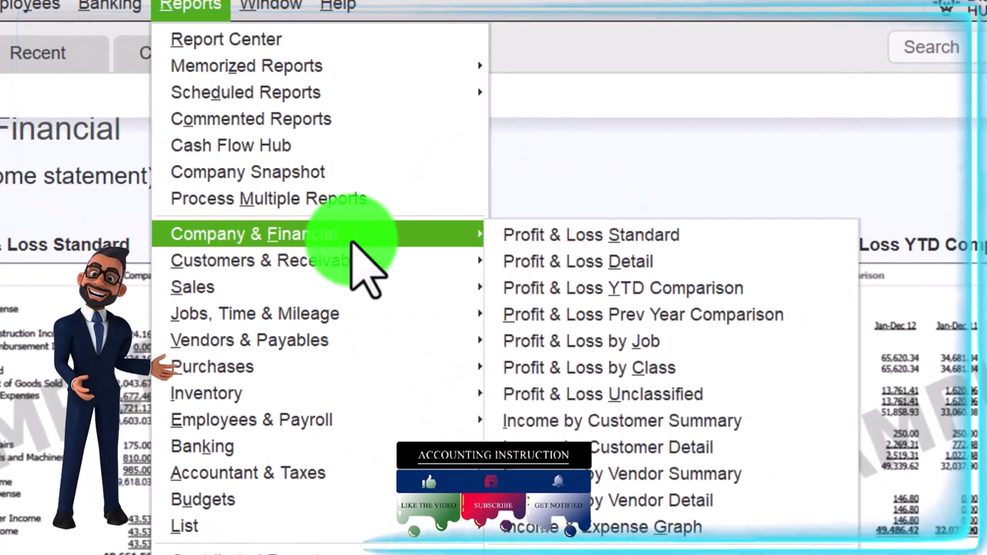
pyautogui.moveTo(352, 271)
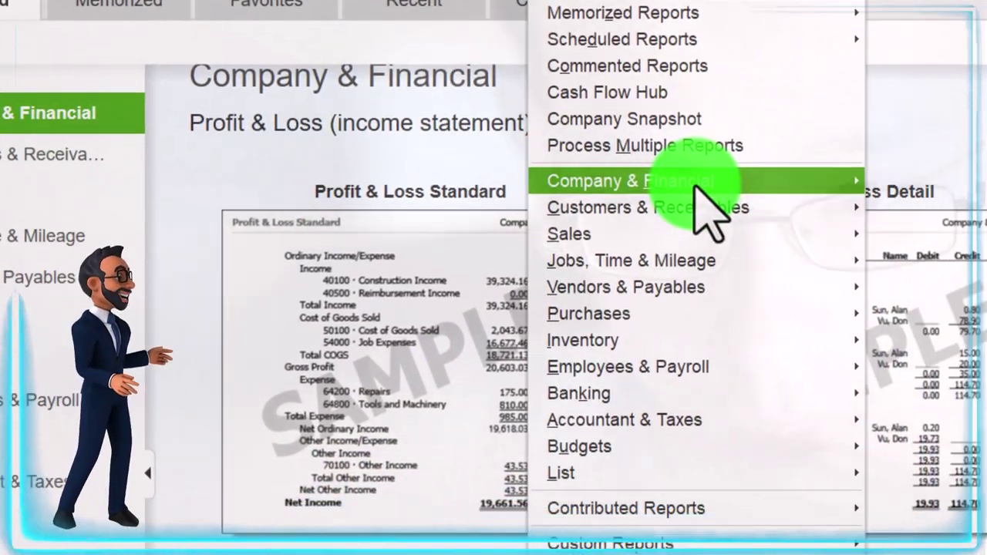
pyautogui.moveTo(817, 235)
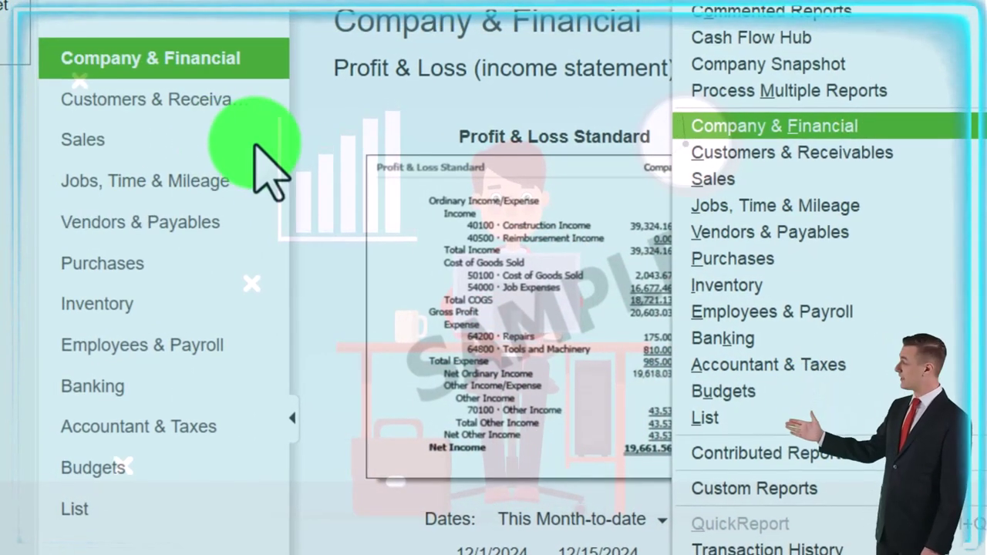
pyautogui.moveTo(848, 152)
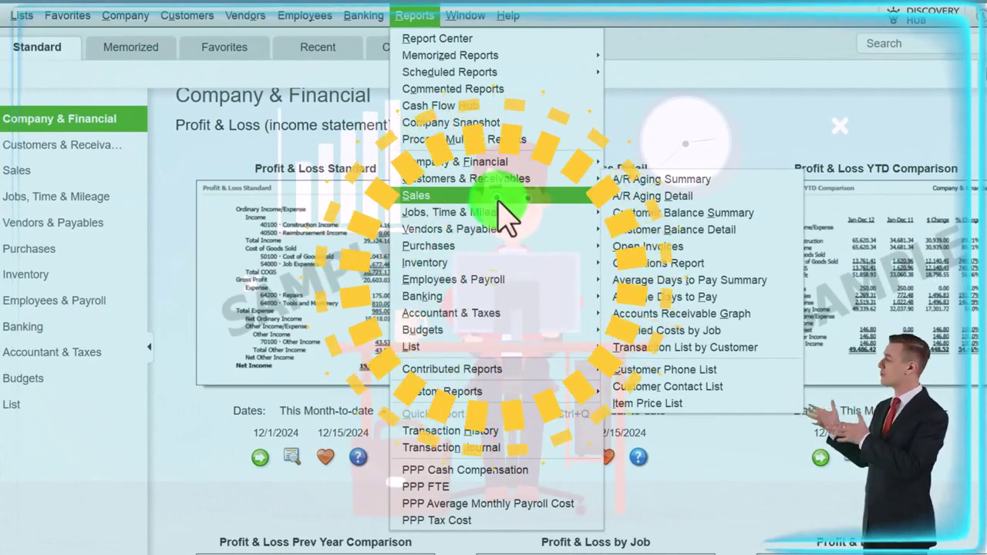
pyautogui.moveTo(500, 209)
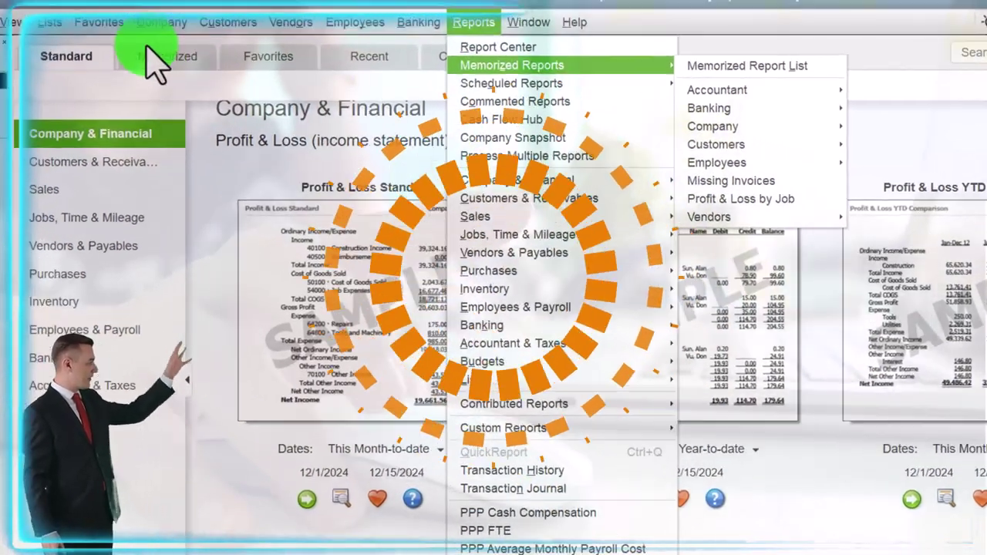
pyautogui.click(65, 15)
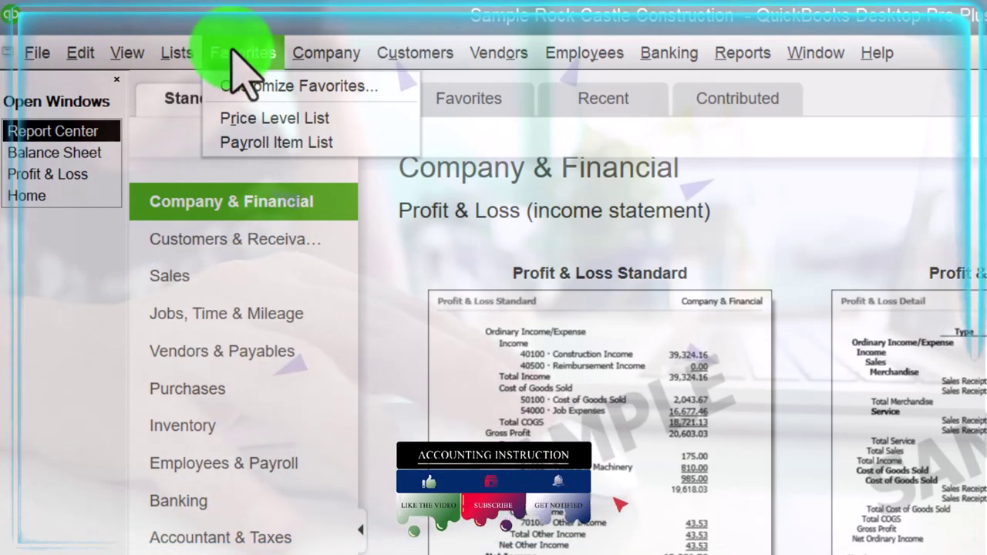
# - Check the Favorites commands, reopen the Report Center and view its memorized reports
pyautogui.click(249, 51)
pyautogui.click(733, 54)
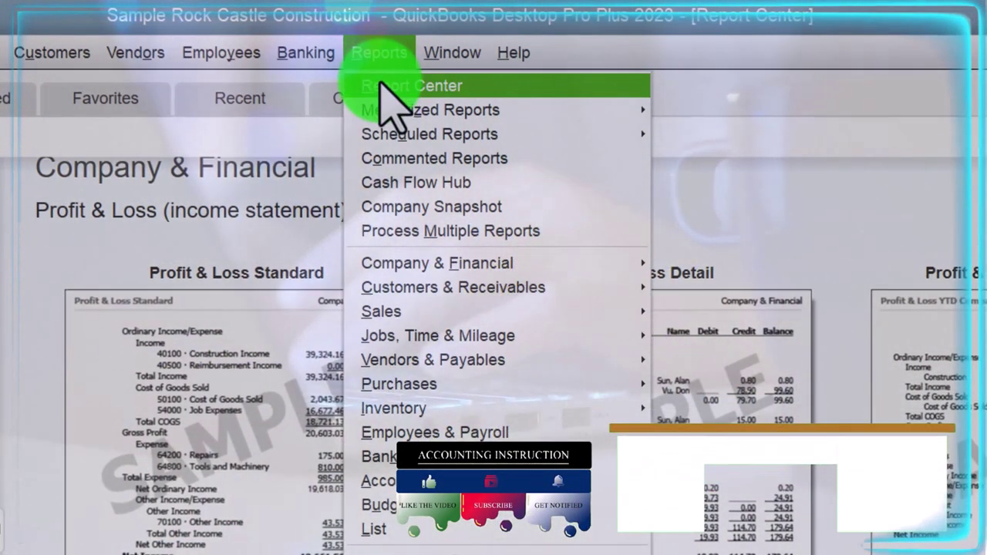
pyautogui.click(381, 85)
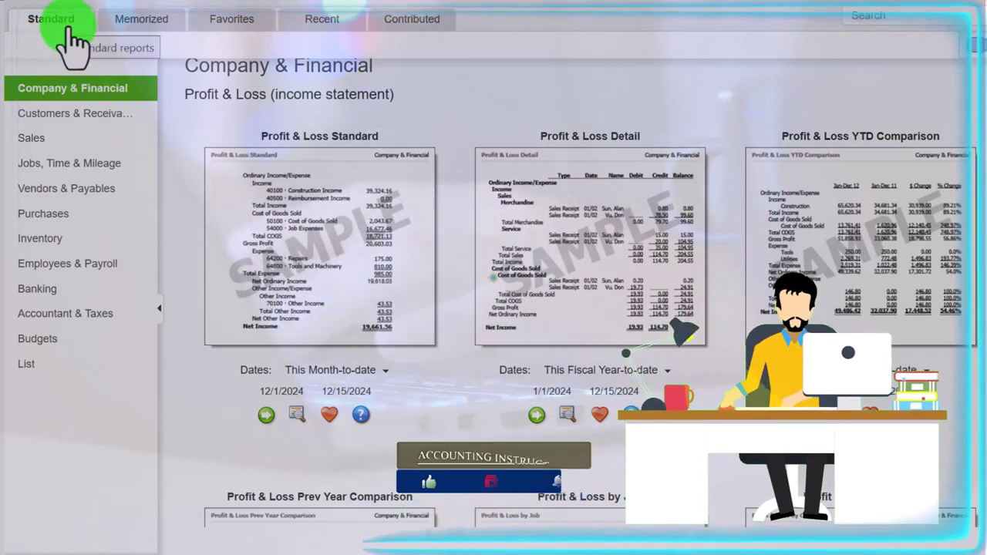
pyautogui.click(139, 21)
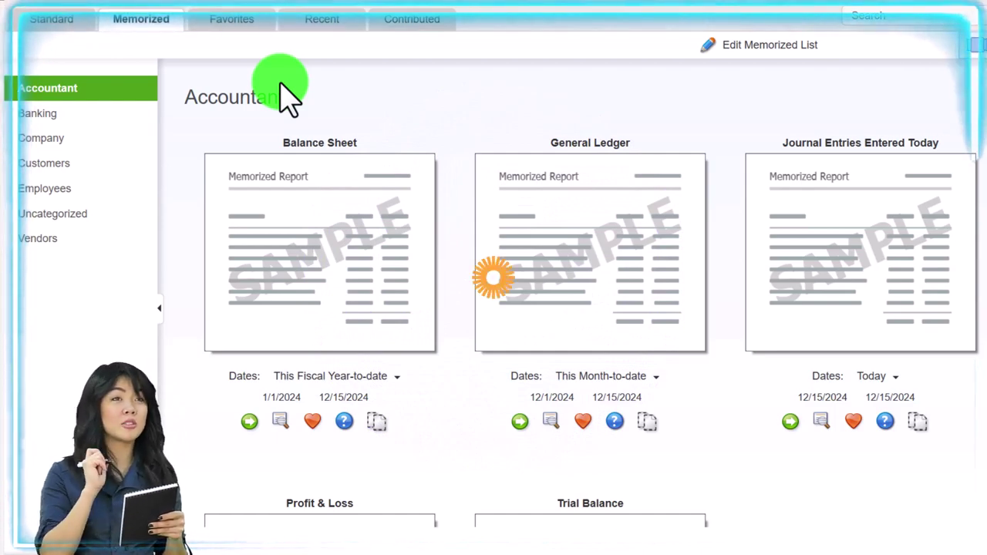
# - Customize the Balance Sheet report to show negative numbers in parentheses and bright red, and all numbers without cents
pyautogui.click(78, 31)
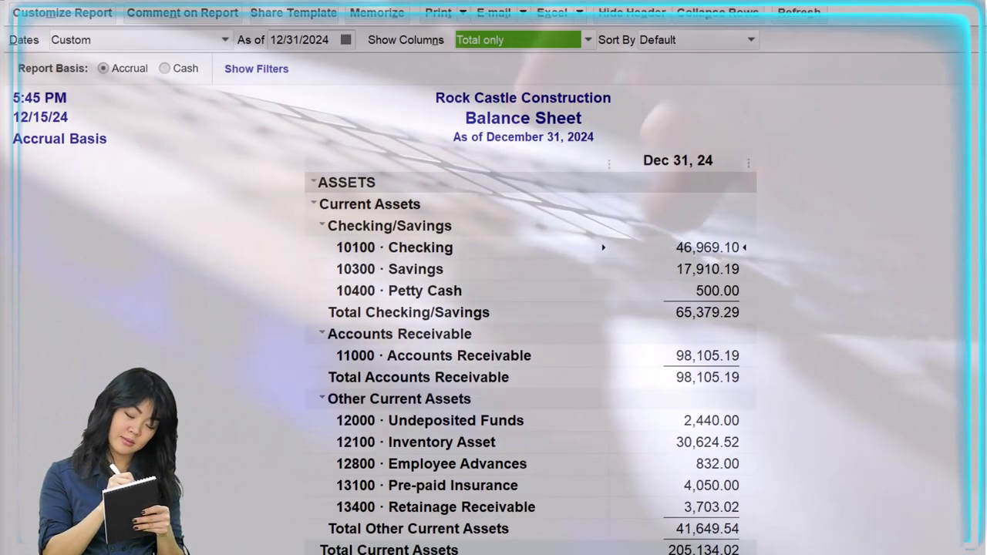
pyautogui.click(350, 185)
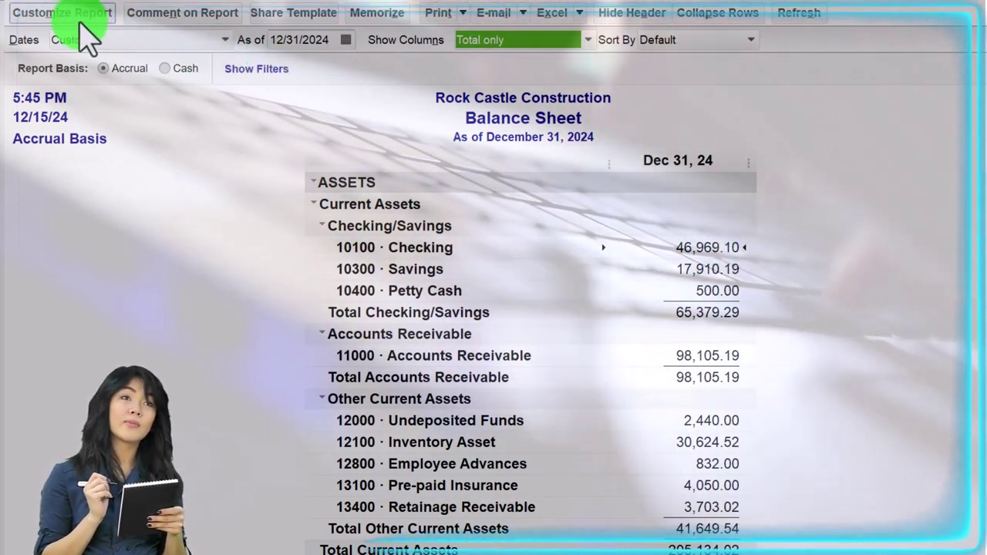
pyautogui.click(80, 18)
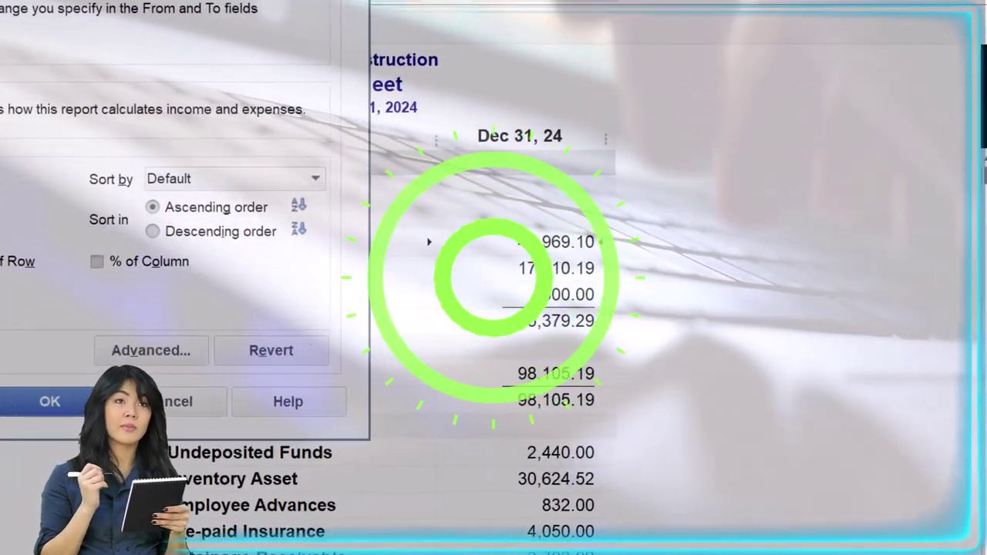
pyautogui.click(447, 50)
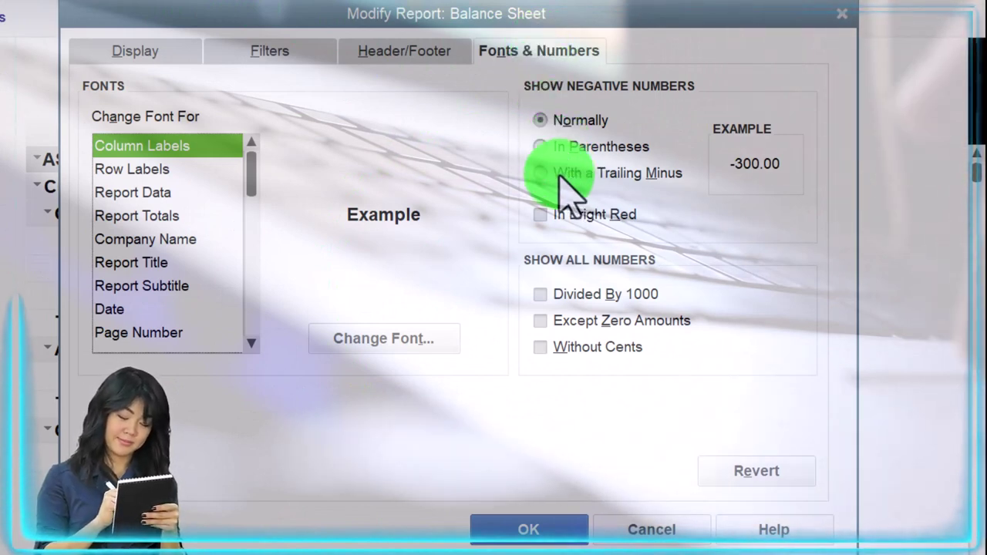
pyautogui.click(543, 147)
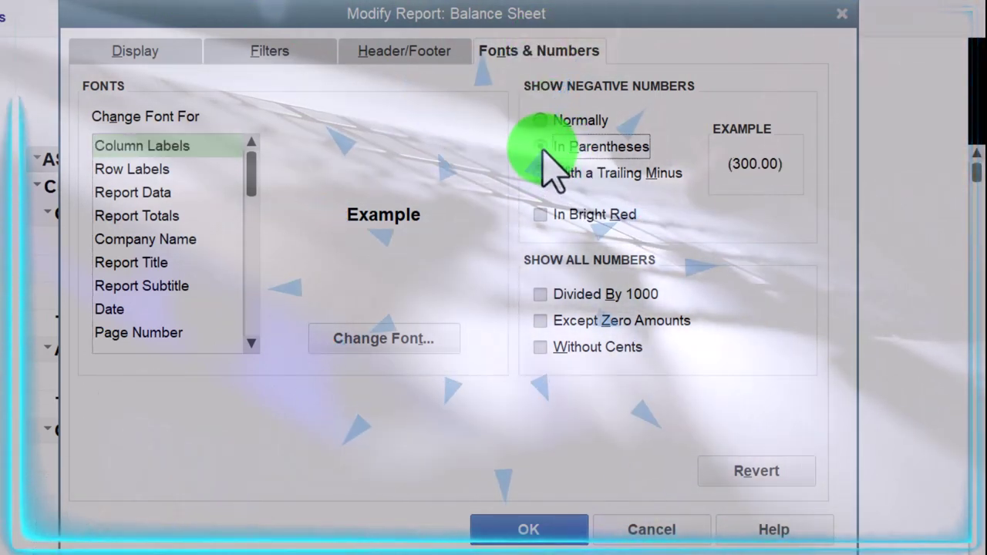
pyautogui.click(542, 214)
pyautogui.click(540, 348)
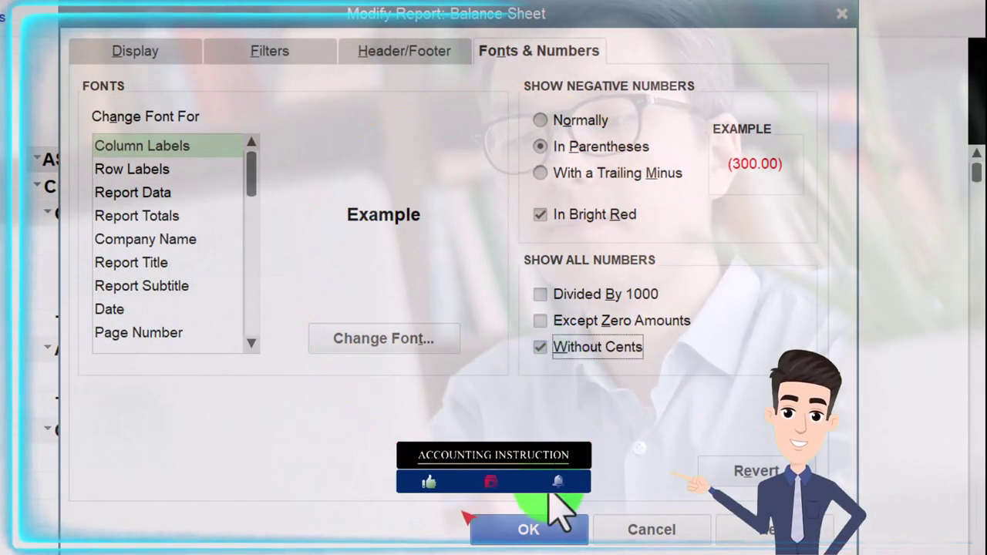
pyautogui.click(532, 530)
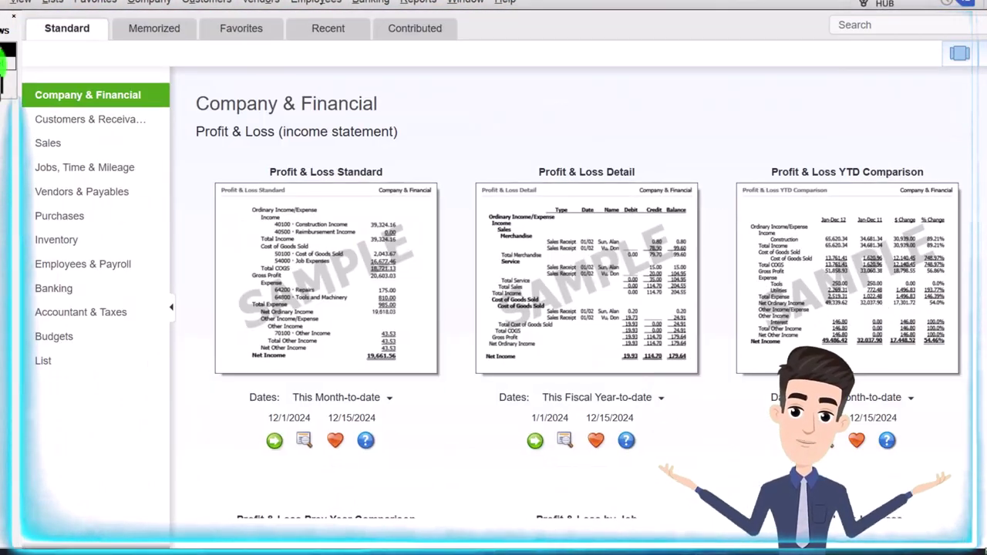
# - View the Report Center's memorized reports and favorites list, and return to the standard reports
pyautogui.click(132, 35)
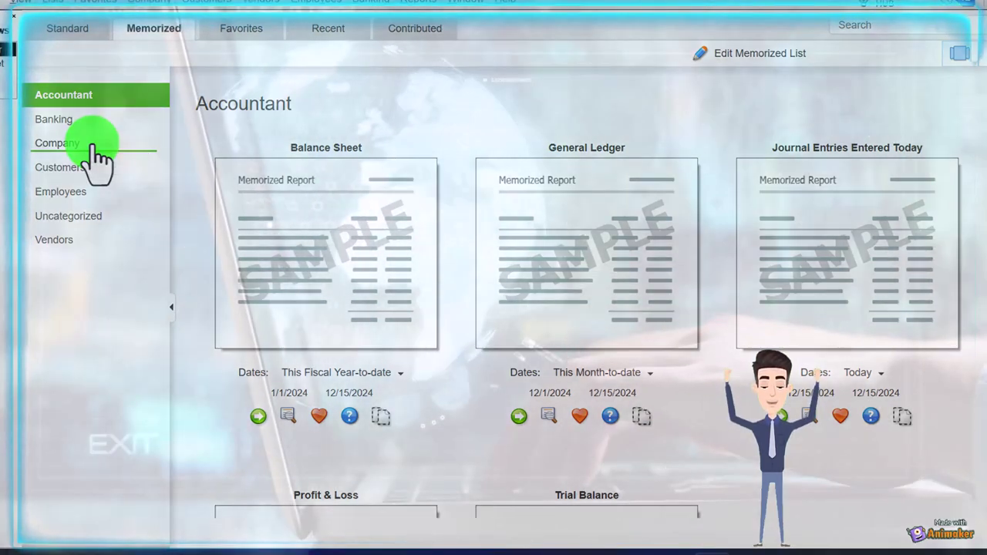
pyautogui.click(241, 29)
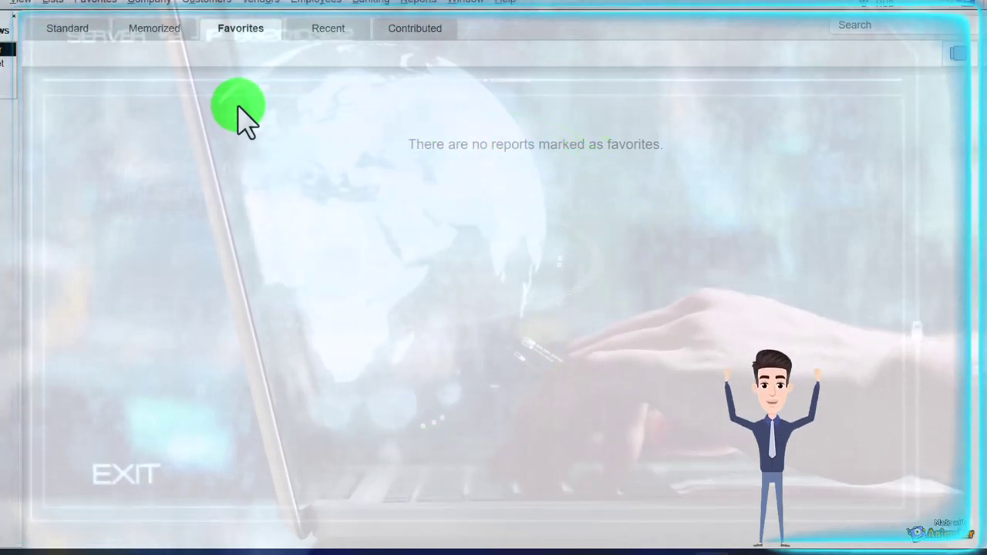
pyautogui.click(84, 40)
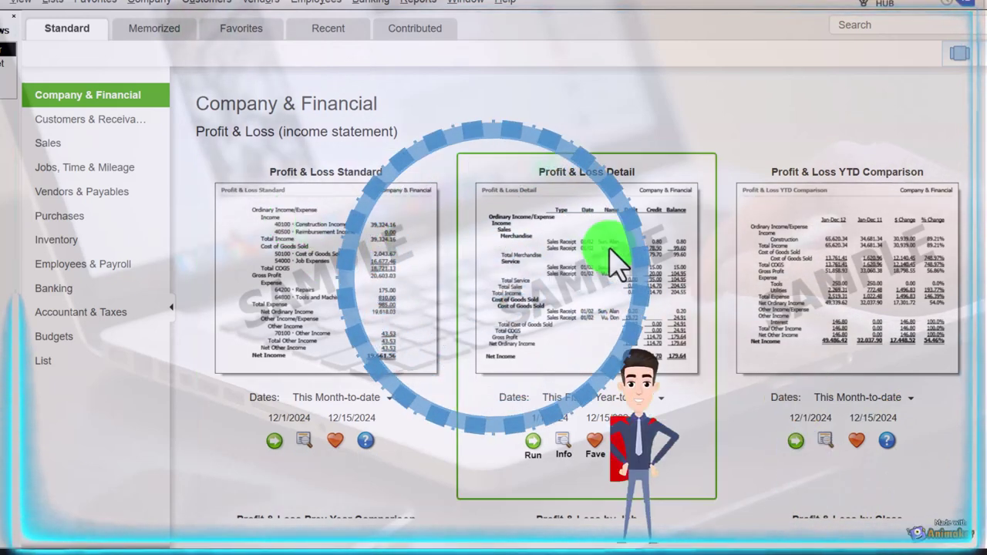
# - Mark the Profit & Loss Prev Year Comparison report as a favorite and look it up among the favorite reports
pyautogui.scroll(-5, 617, 260)
pyautogui.scroll(-2, 616, 255)
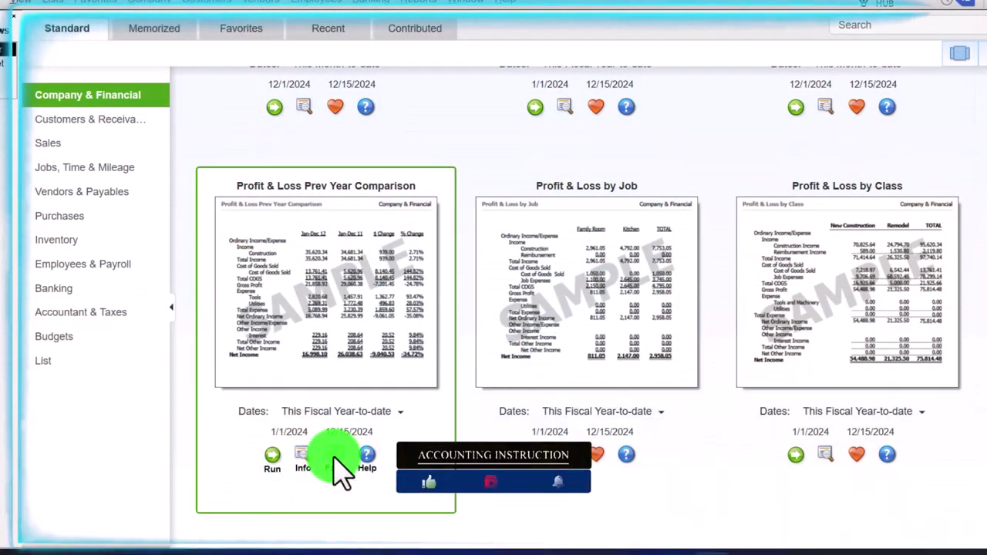
pyautogui.click(335, 457)
pyautogui.click(244, 33)
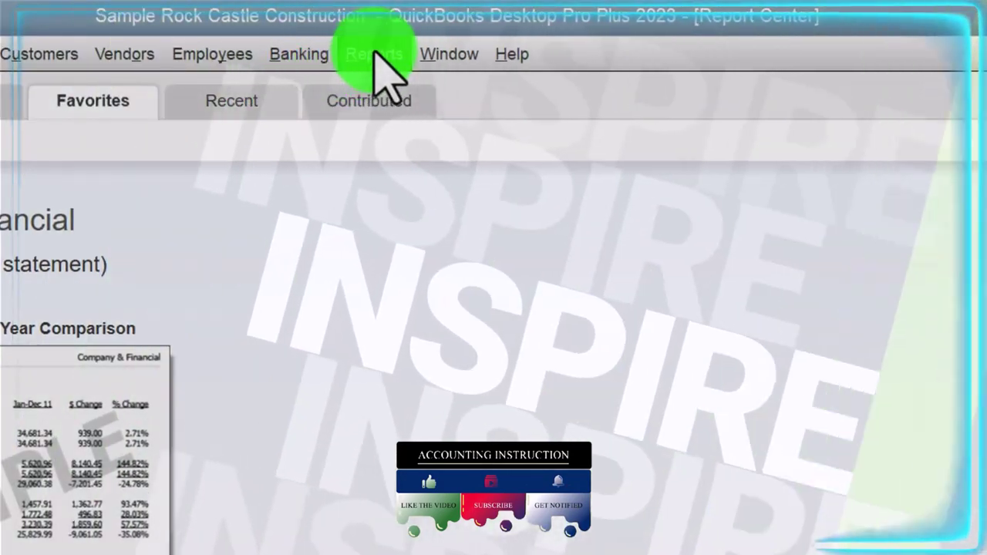
pyautogui.click(417, 1)
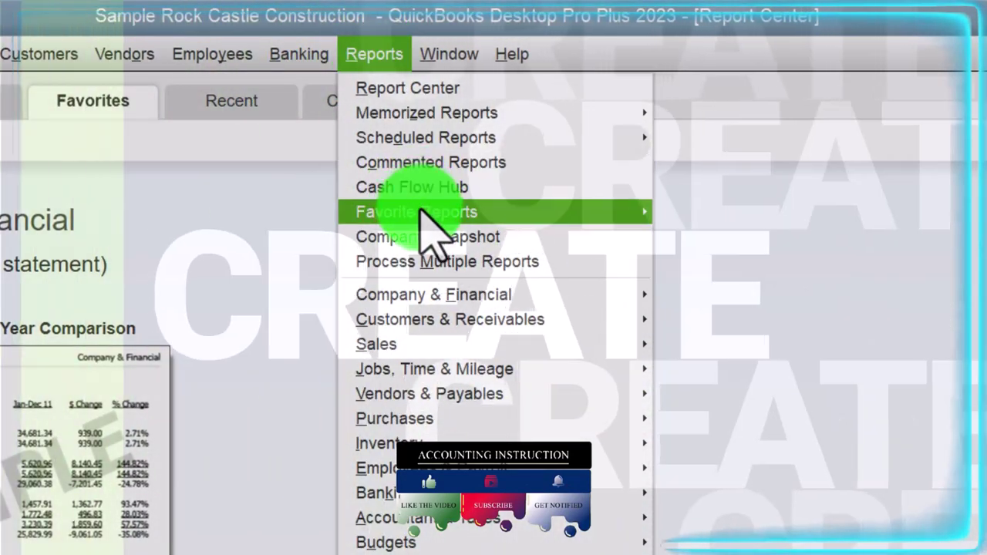
pyautogui.moveTo(441, 221)
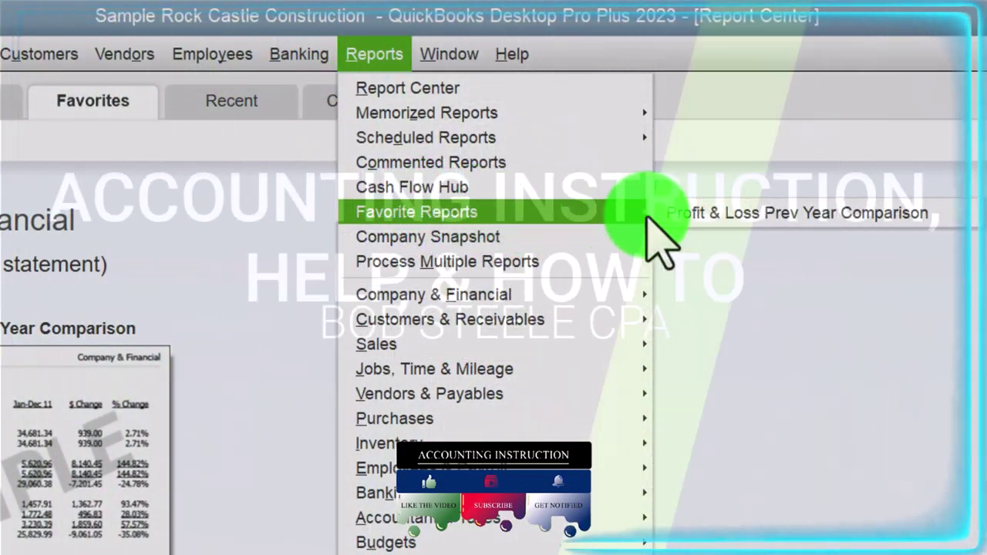
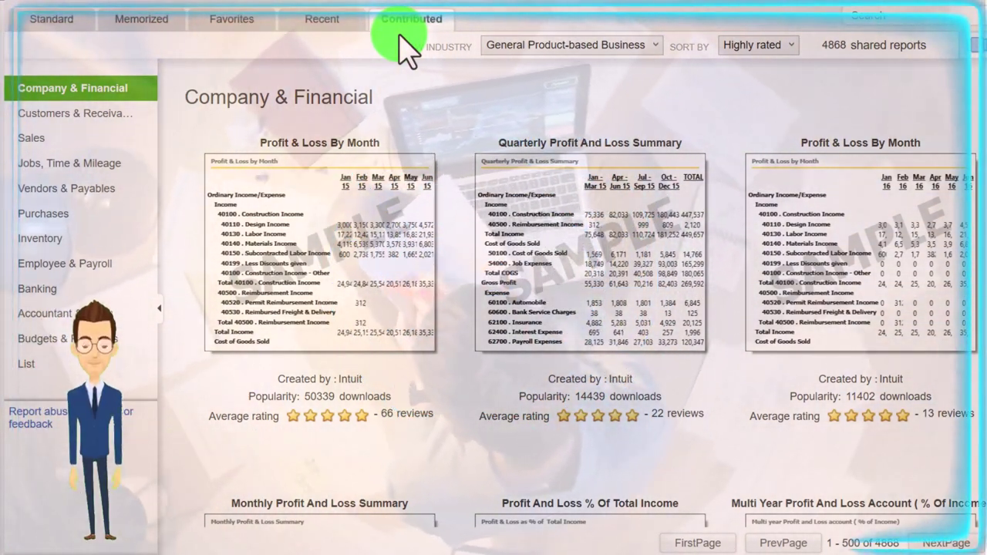
# - Return to the standard Company & Financial reports and show them in list view
pyautogui.click(65, 23)
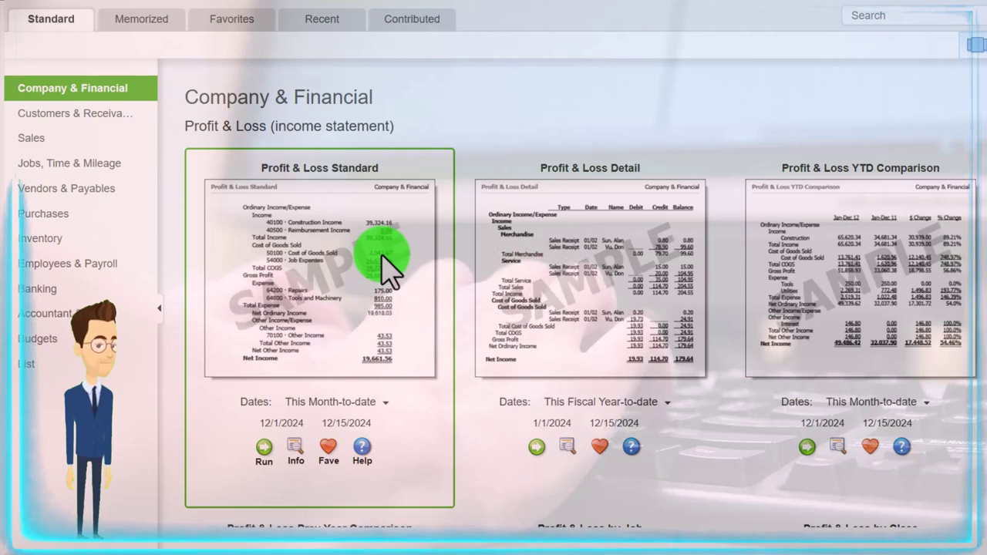
pyautogui.click(537, 270)
pyautogui.click(766, 262)
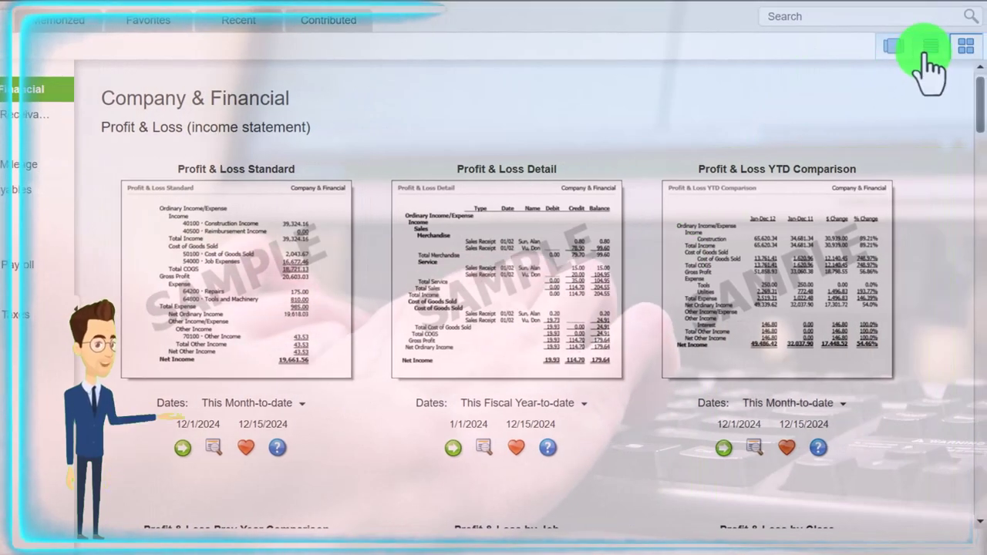
pyautogui.click(929, 47)
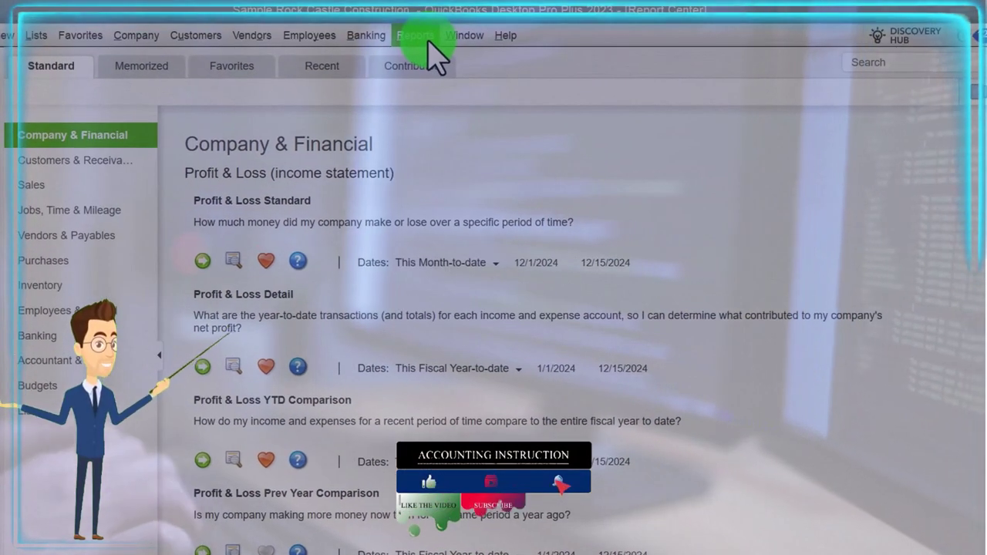
# - Compare the available Company & Financial reports, starting with Profit & Loss Standard, with the Report Center's list
pyautogui.click(420, 37)
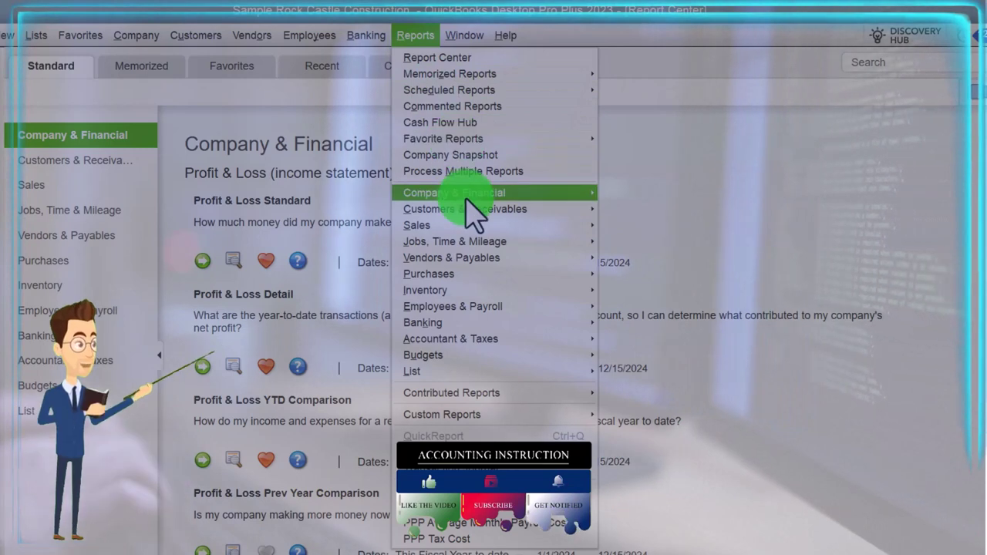
pyautogui.moveTo(470, 193)
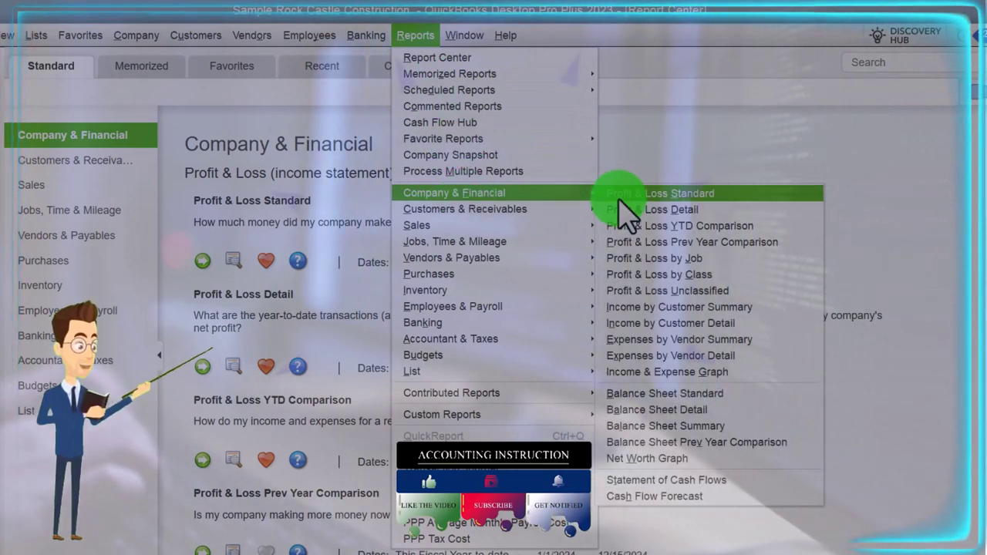
pyautogui.click(634, 195)
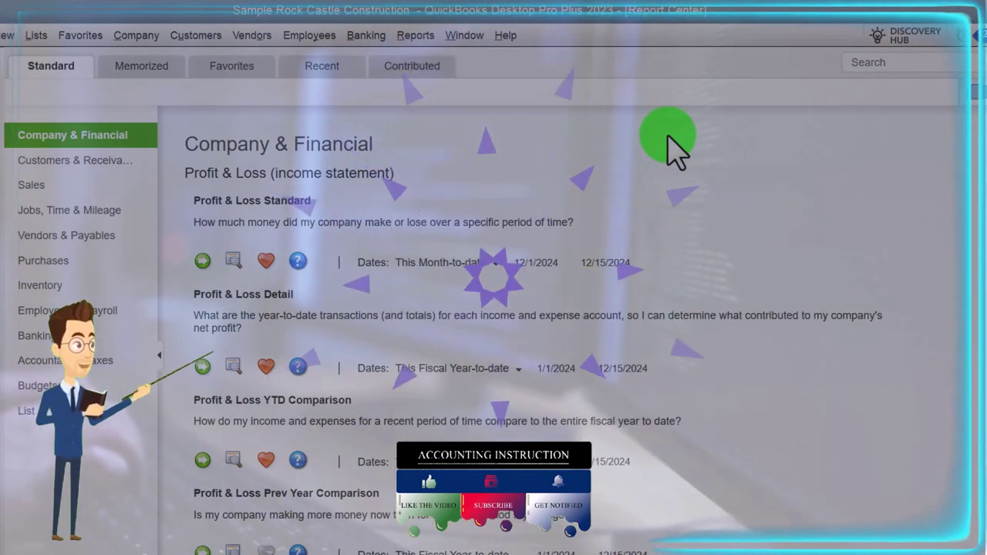
# - Show the Report Center in grid view and in carousel view, and browse the carousel forward to Profit & Loss by Job
pyautogui.click(957, 93)
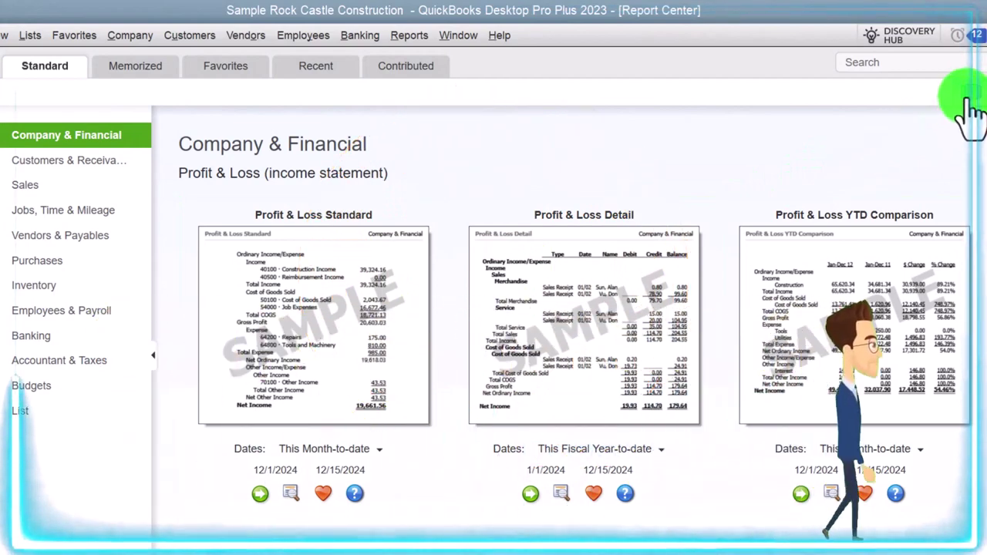
pyautogui.click(966, 99)
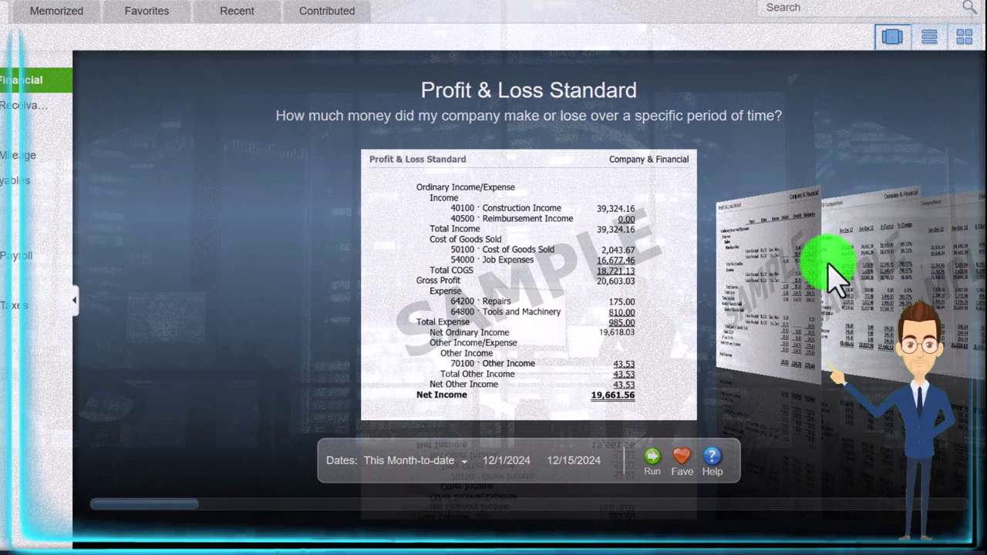
pyautogui.click(907, 324)
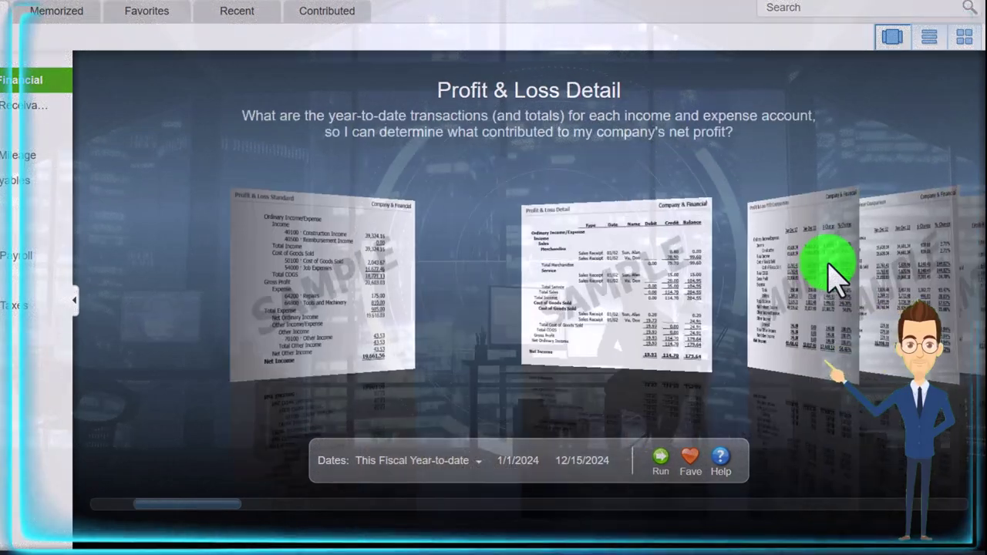
pyautogui.click(837, 277)
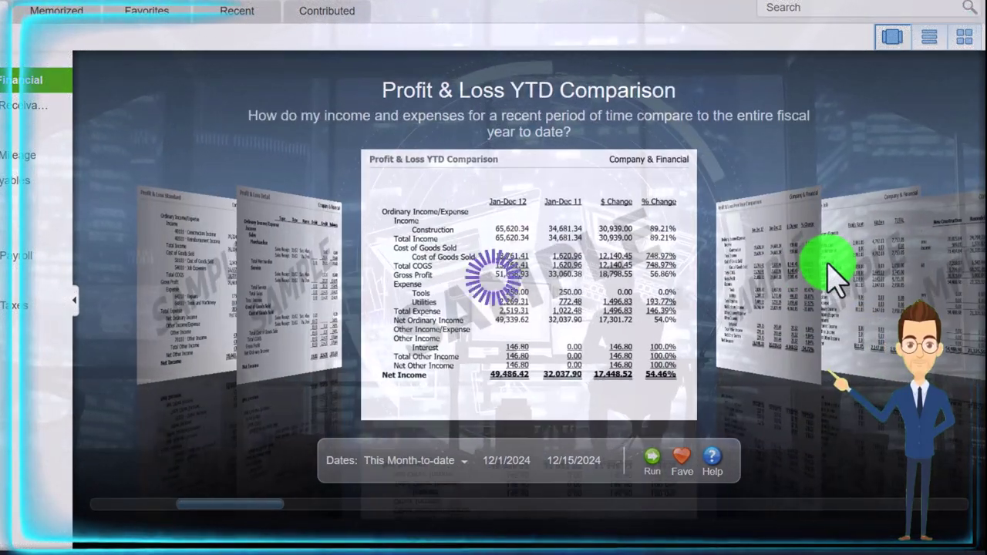
pyautogui.click(836, 278)
pyautogui.click(836, 278)
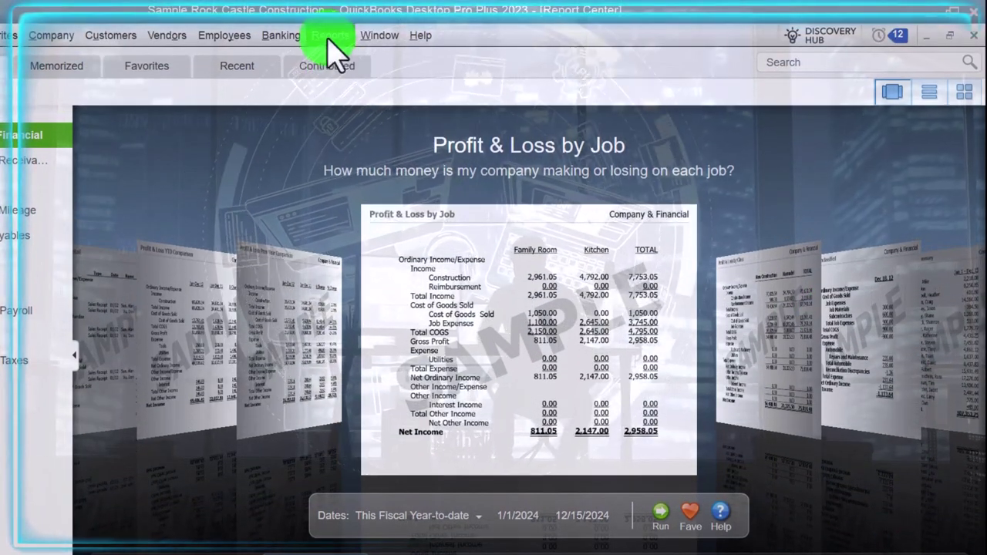
# - Glance over the available report groups and switch the Report Center back to grid view
pyautogui.click(330, 37)
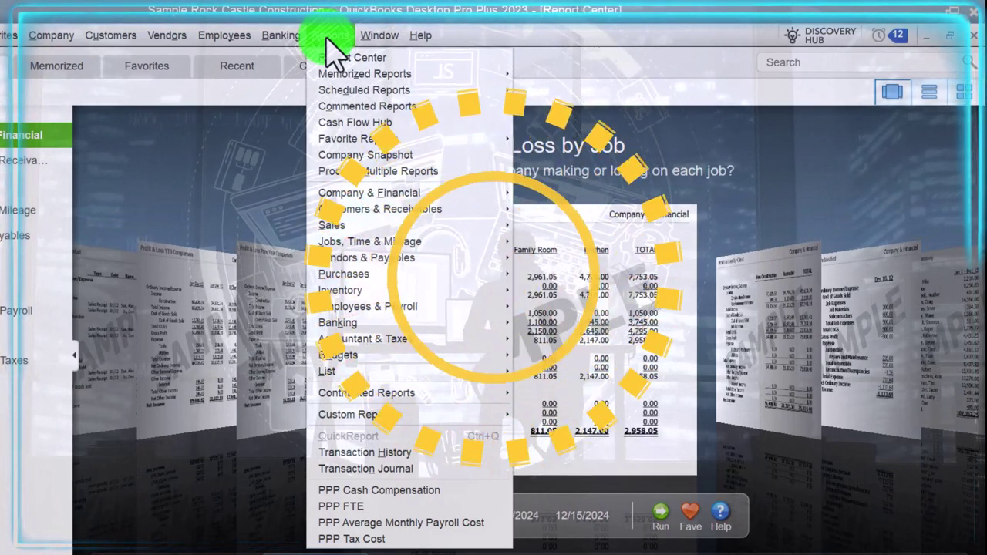
pyautogui.click(328, 38)
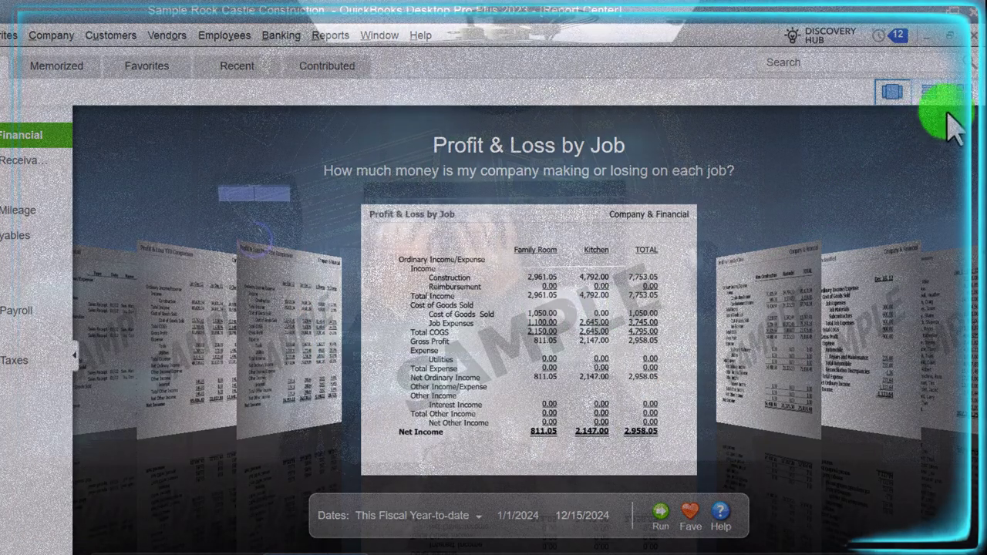
pyautogui.click(958, 111)
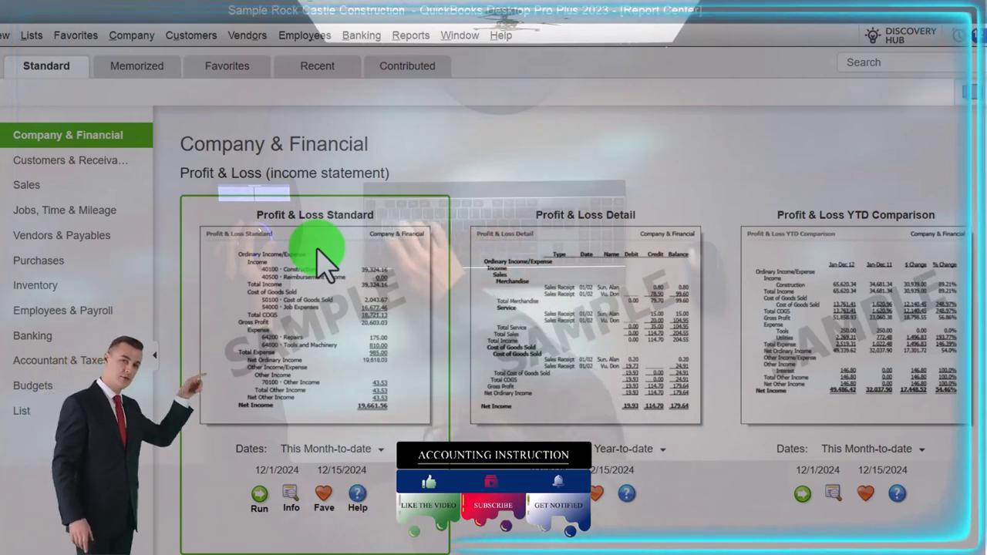
# - Bring up the Profit & Loss report, examine its display customization options and close them without changes
pyautogui.click(569, 292)
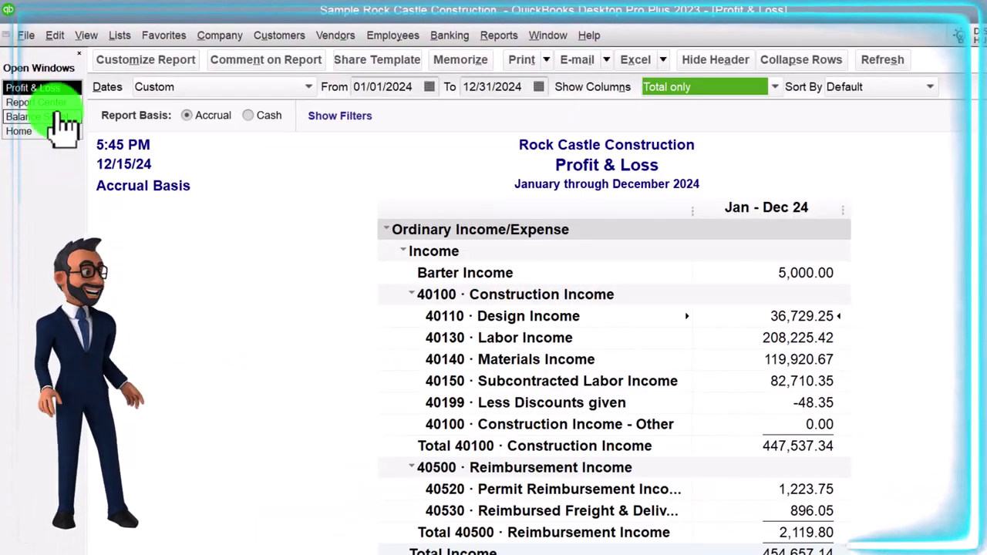
pyautogui.click(146, 61)
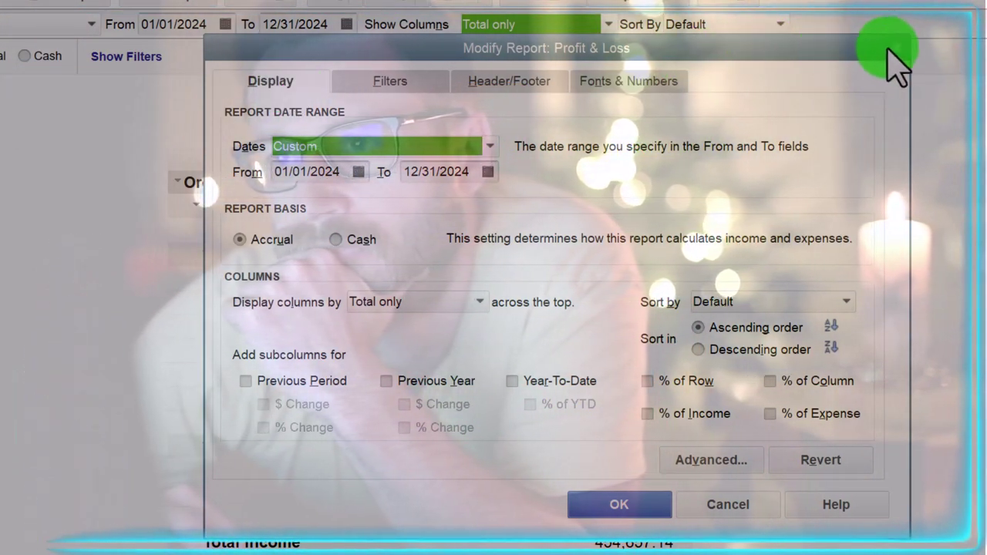
pyautogui.click(895, 52)
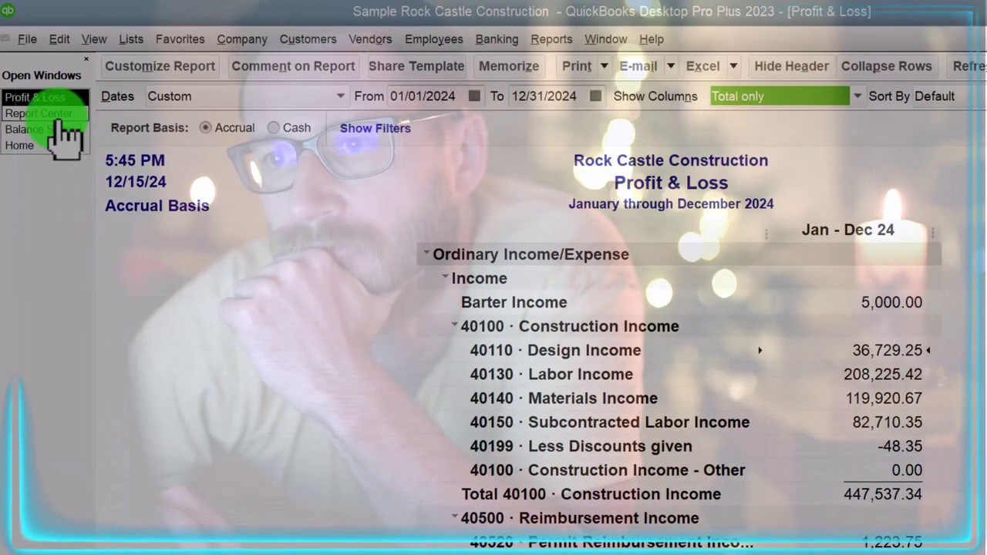
# - Return to the Report Center and review the Profit & Loss report variants, from Standard through Profit & Loss Unclassified
pyautogui.click(47, 114)
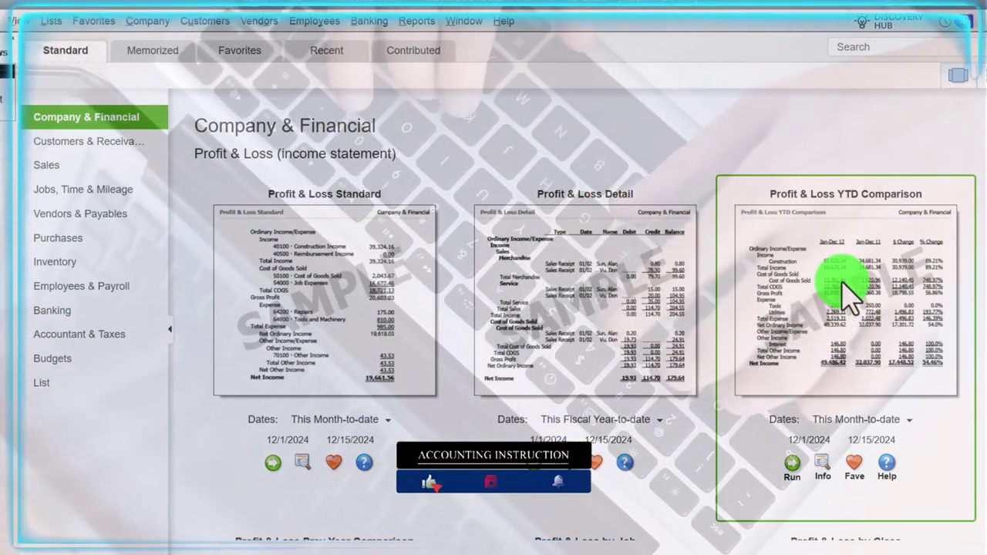
pyautogui.scroll(-2, 848, 297)
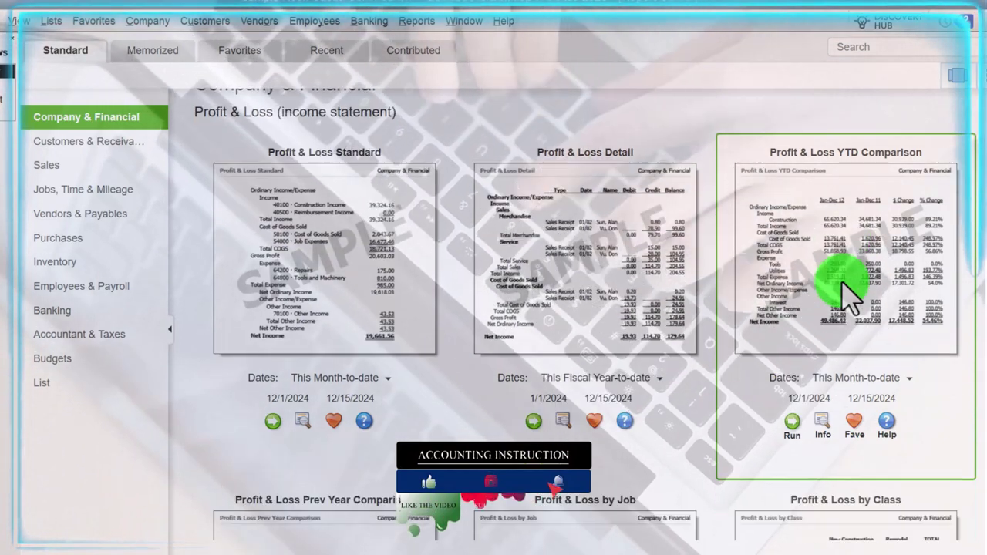
pyautogui.scroll(-6, 841, 283)
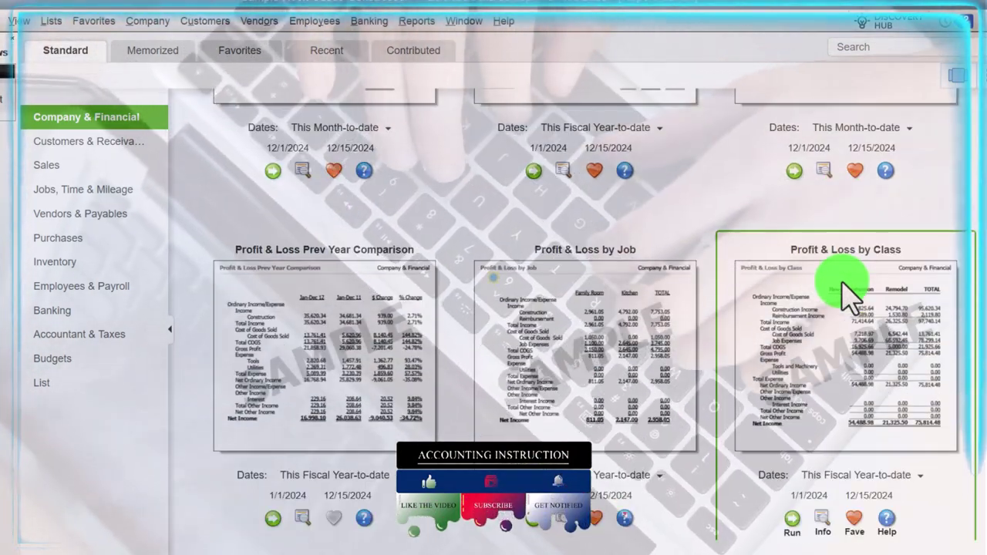
pyautogui.scroll(-2, 844, 297)
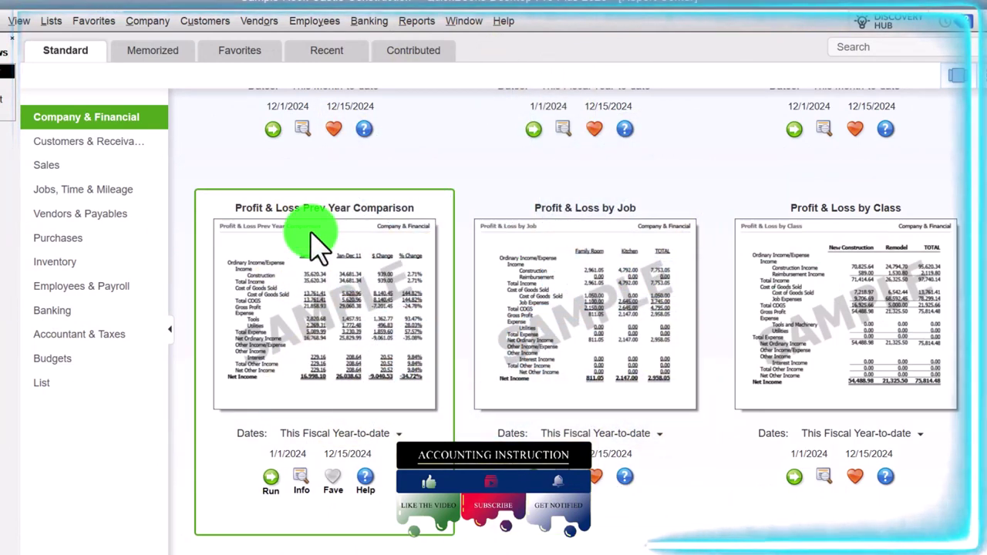
pyautogui.scroll(-2, 361, 243)
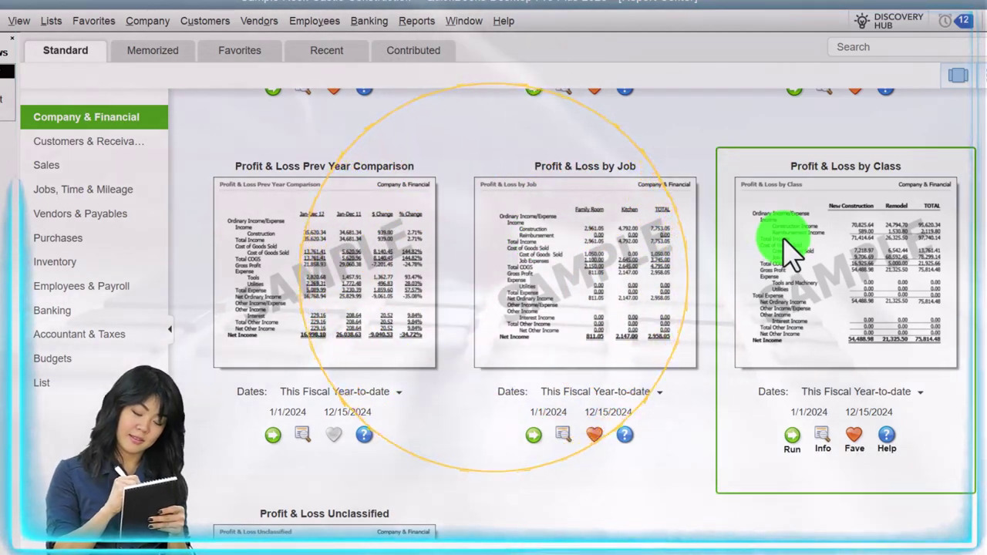
pyautogui.scroll(-2, 788, 248)
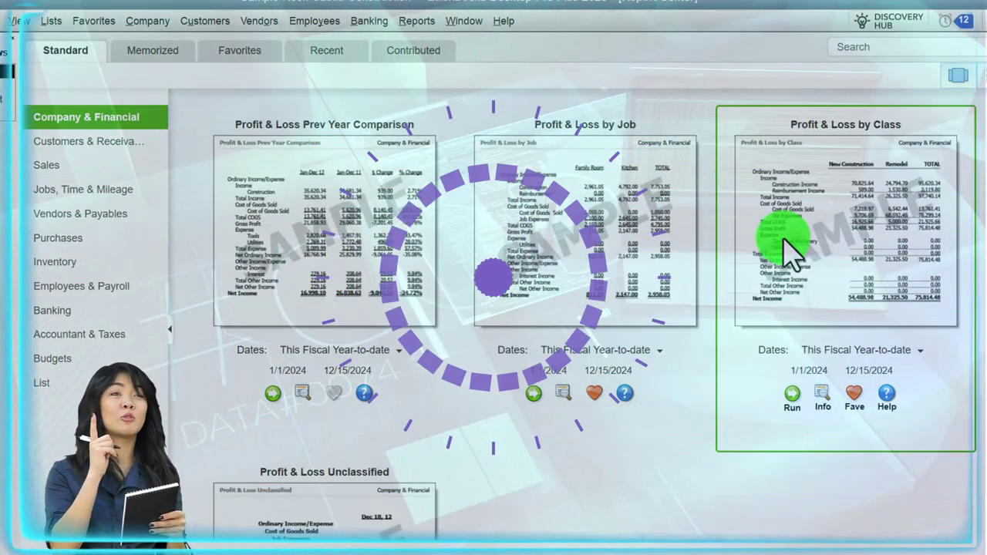
pyautogui.scroll(-10, 788, 248)
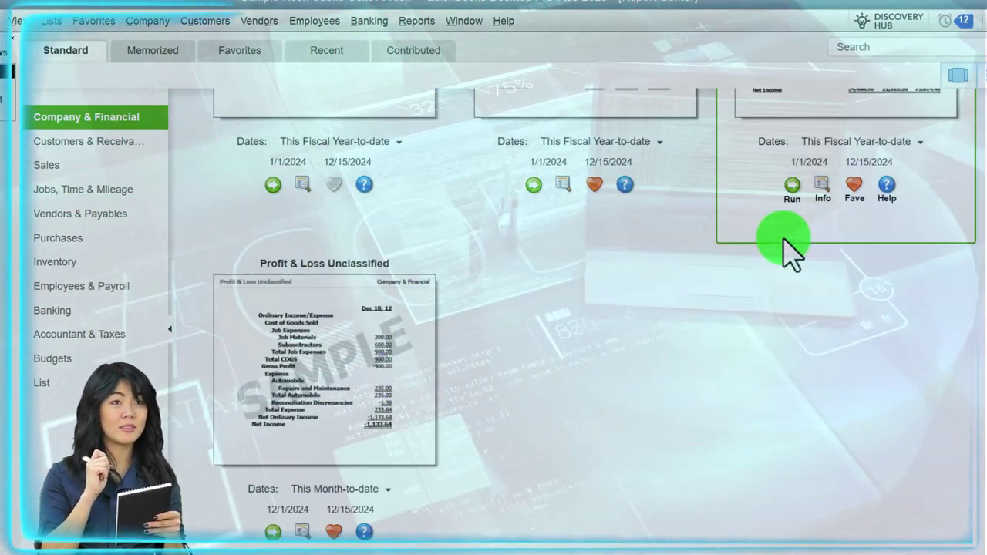
pyautogui.scroll(-2, 788, 248)
pyautogui.doubleClick(324, 296)
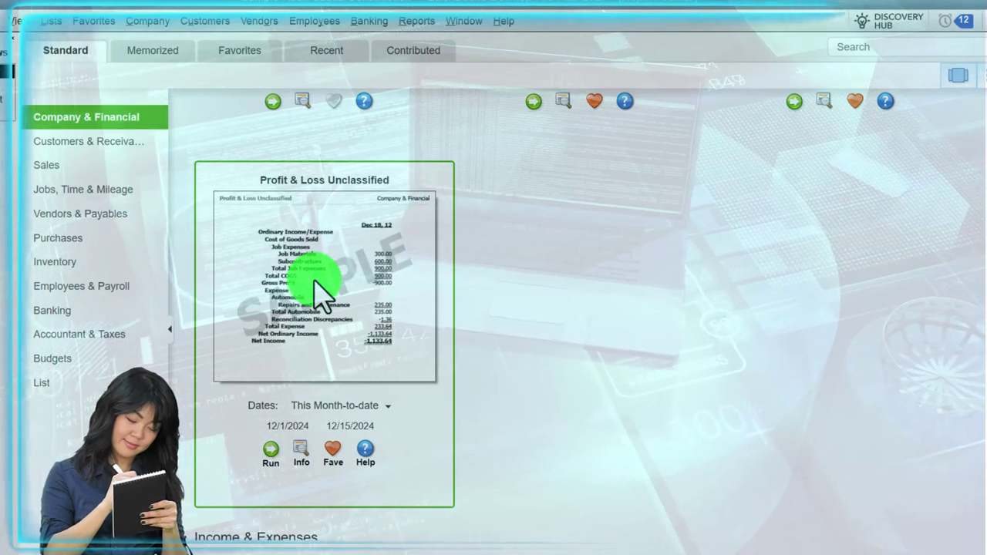
# - Compare the Income & Expenses reports in the Report Center with the income and cost of goods sold sections of the open Profit & Loss report
pyautogui.scroll(-7, 324, 296)
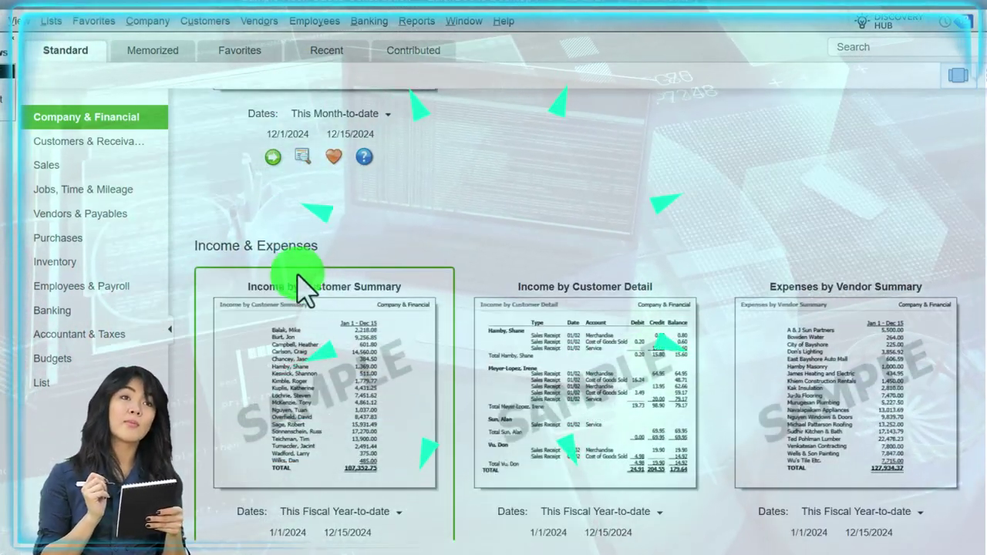
pyautogui.scroll(-1, 319, 275)
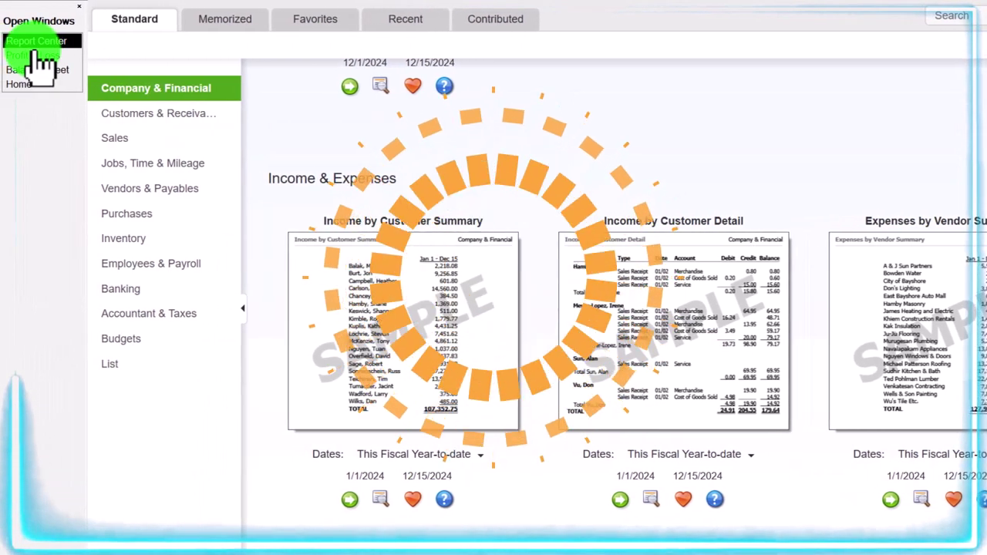
pyautogui.click(34, 55)
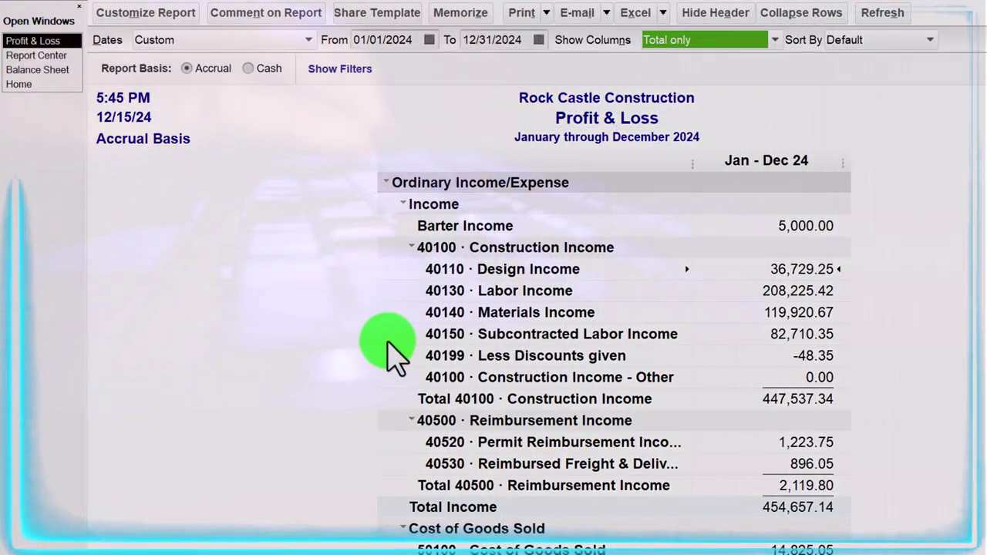
pyautogui.scroll(2, 488, 282)
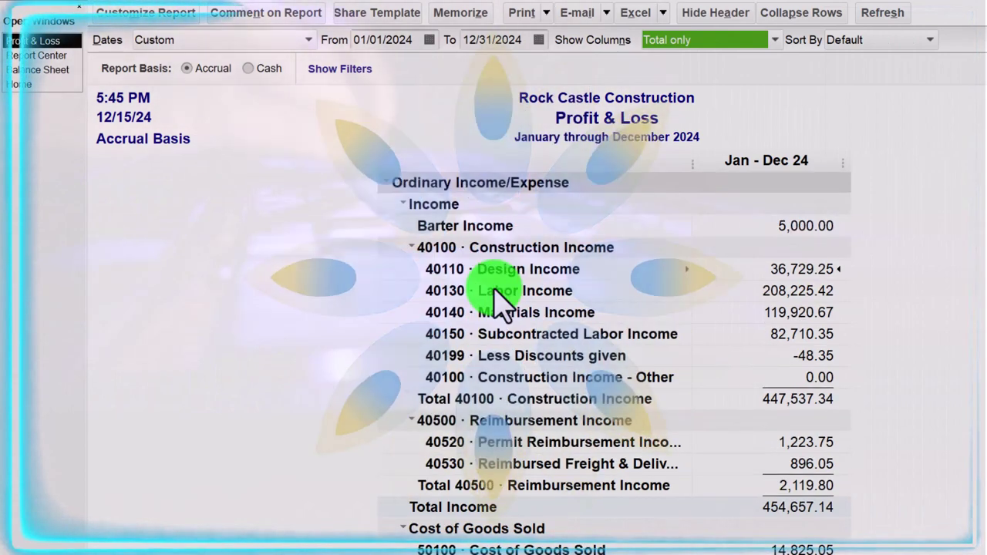
pyautogui.click(48, 57)
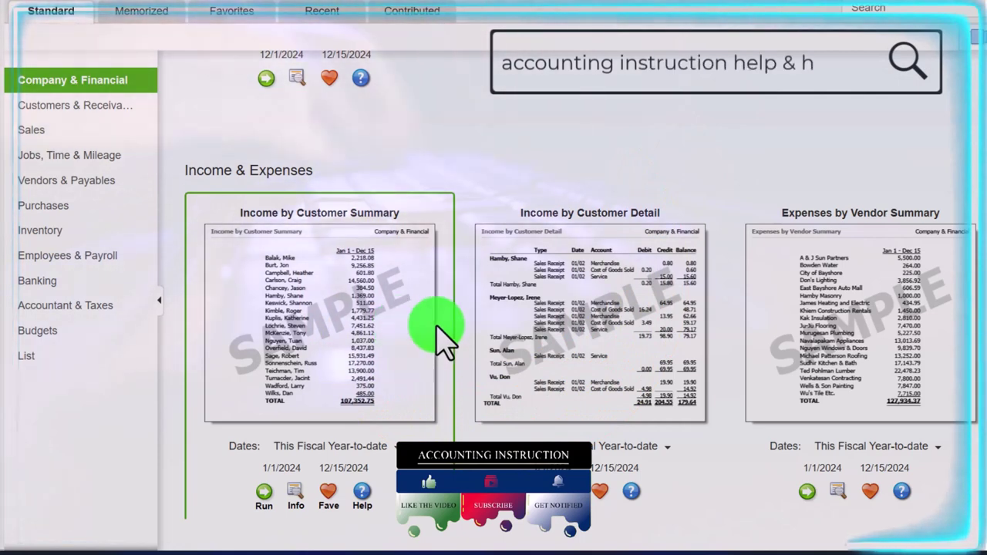
pyautogui.scroll(-1, 566, 323)
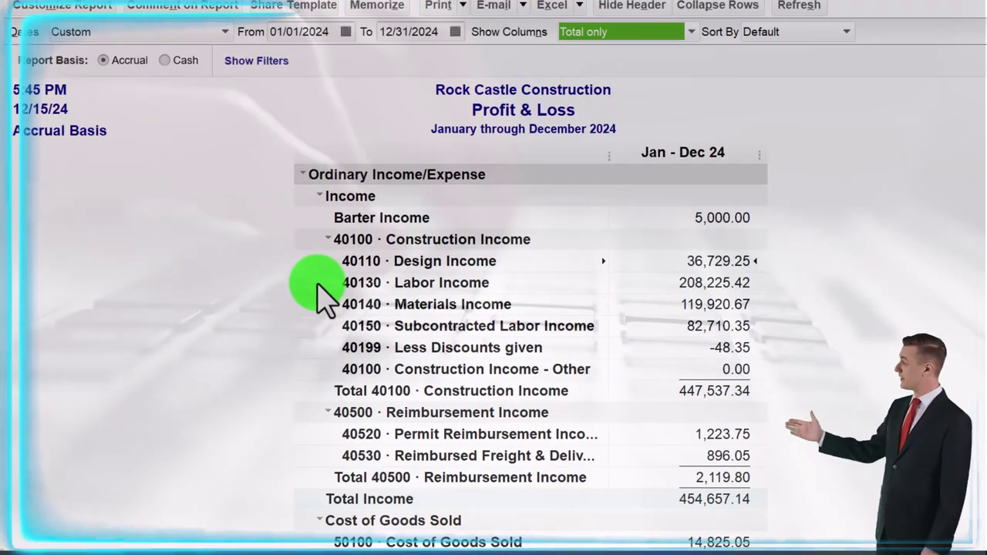
pyautogui.scroll(-5, 321, 289)
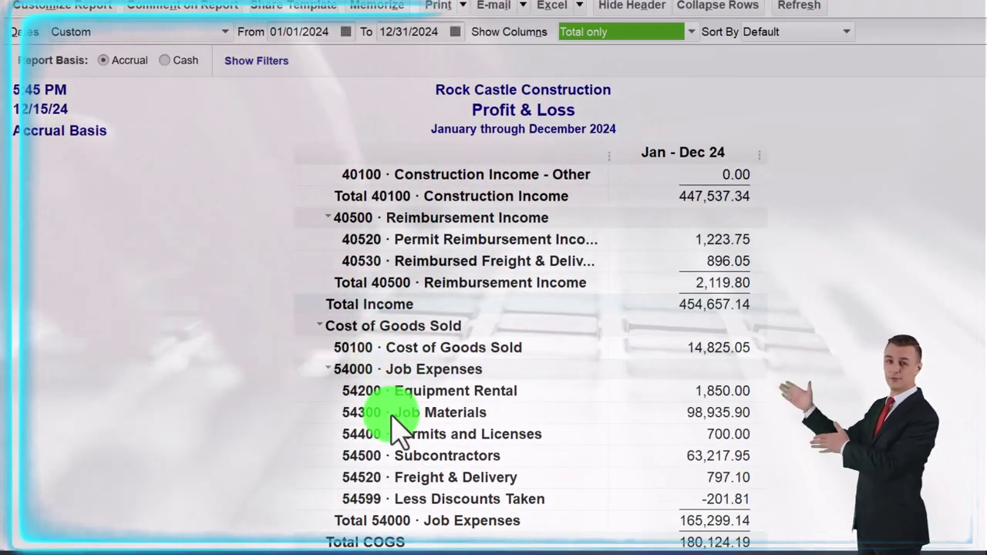
pyautogui.scroll(-3, 390, 408)
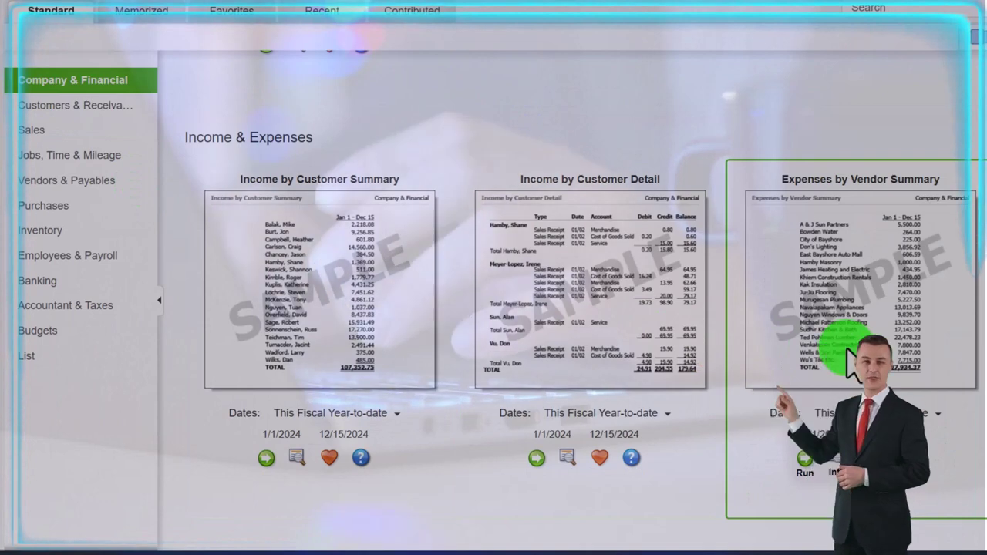
# - Review the Income & Expenses reports by vendor and the Income & Expense Graph in the Report Center
pyautogui.scroll(-5, 852, 362)
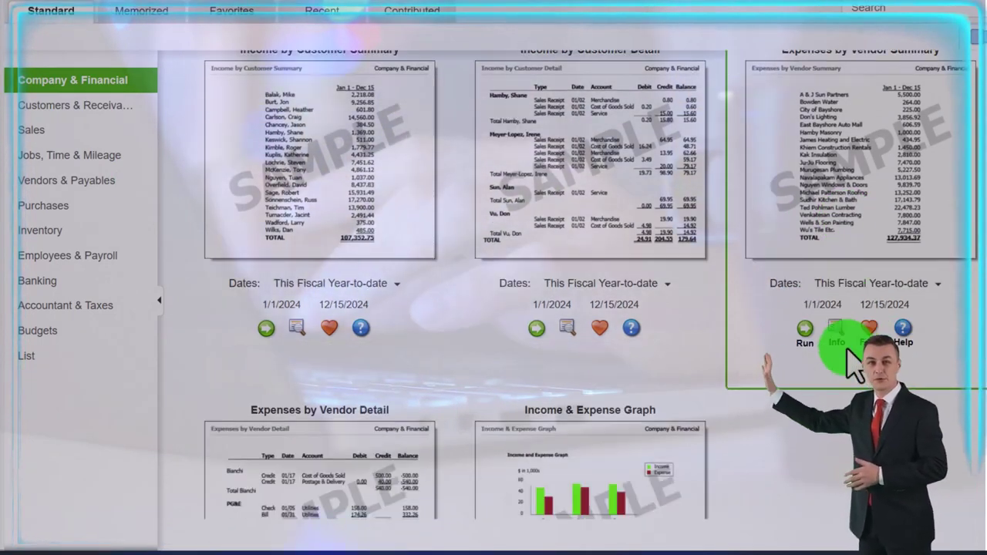
pyautogui.scroll(-2, 852, 362)
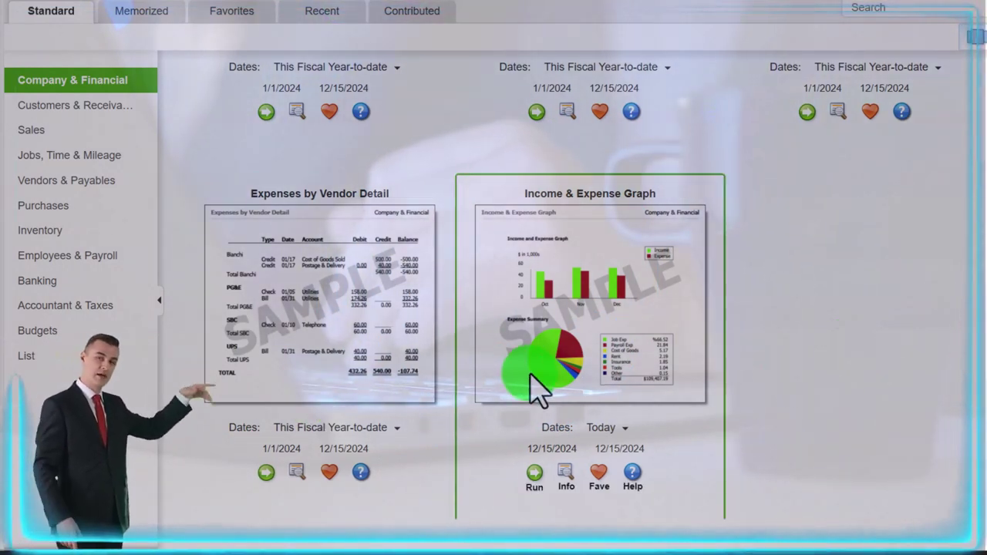
pyautogui.scroll(-1, 533, 385)
# - Examine the Balance Sheet & Net Worth reports, from Balance Sheet Standard through the Net Worth Graph
pyautogui.scroll(-5, 534, 386)
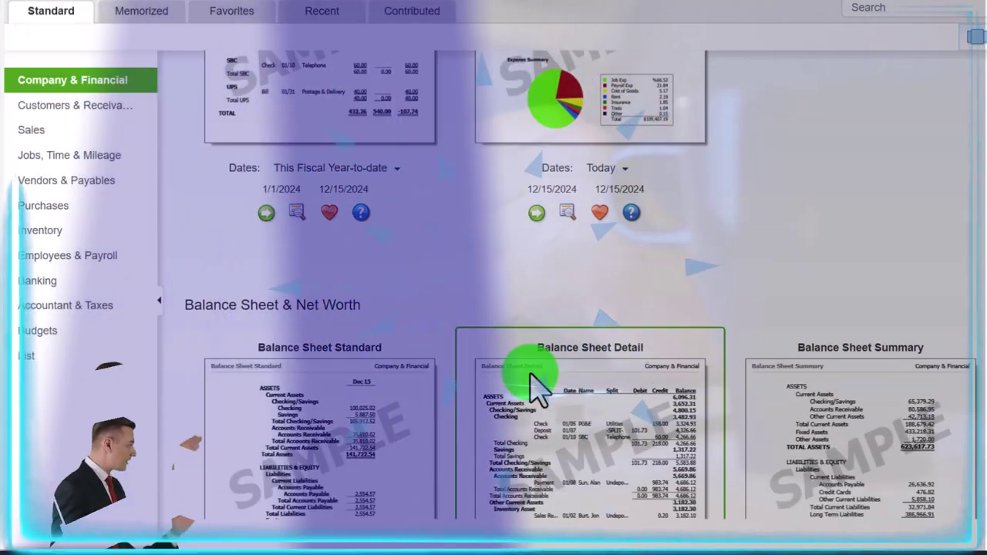
pyautogui.scroll(-2, 537, 384)
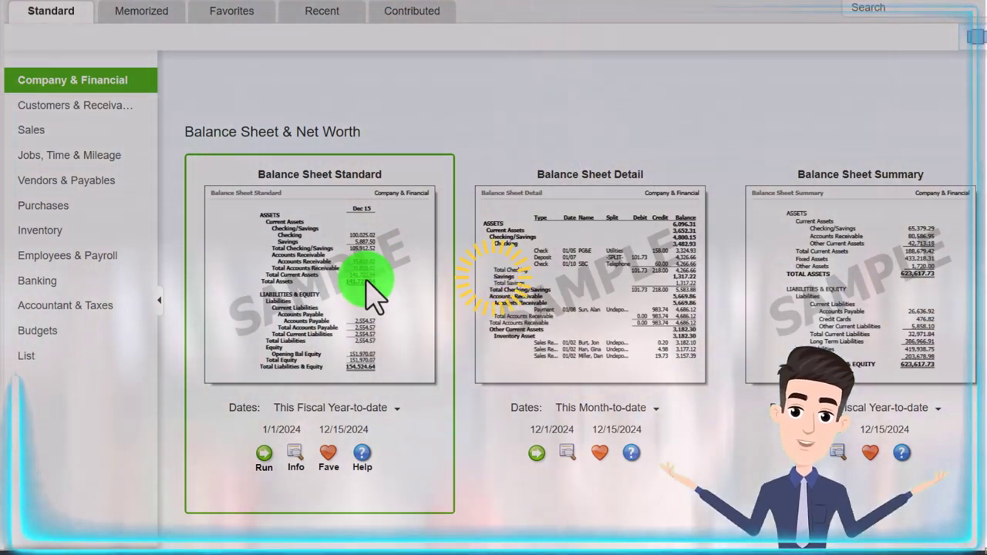
pyautogui.scroll(-1, 375, 293)
pyautogui.scroll(-1, 375, 293)
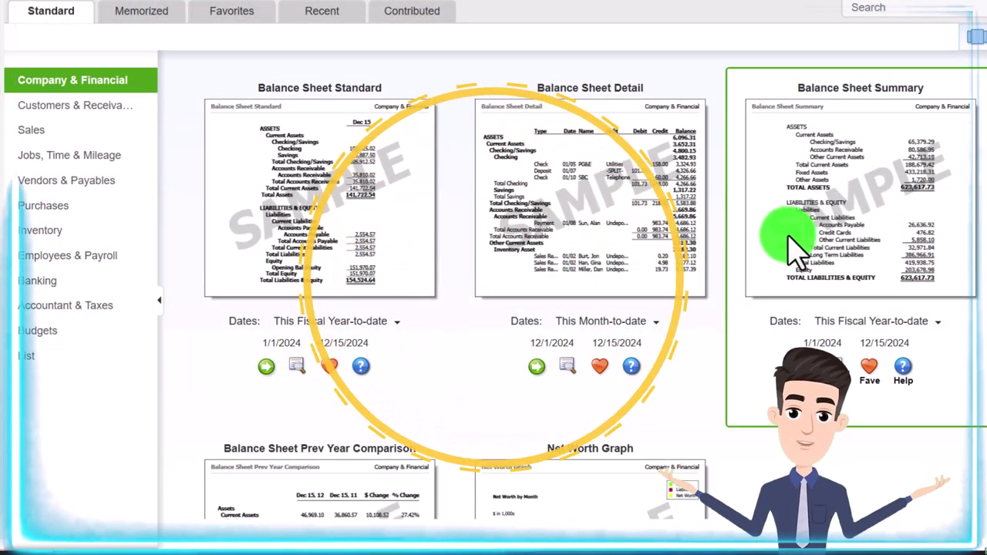
pyautogui.scroll(-3, 797, 245)
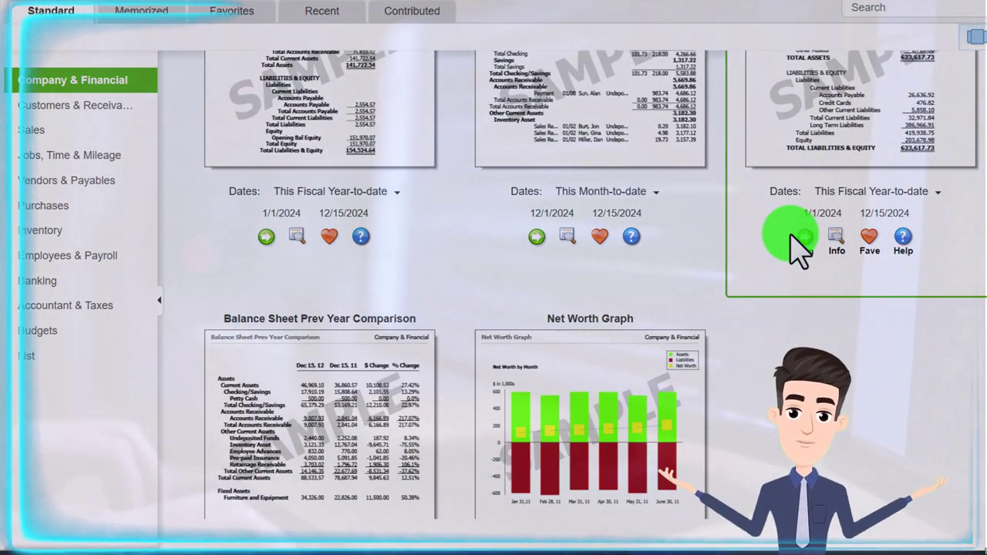
pyautogui.scroll(-2, 798, 245)
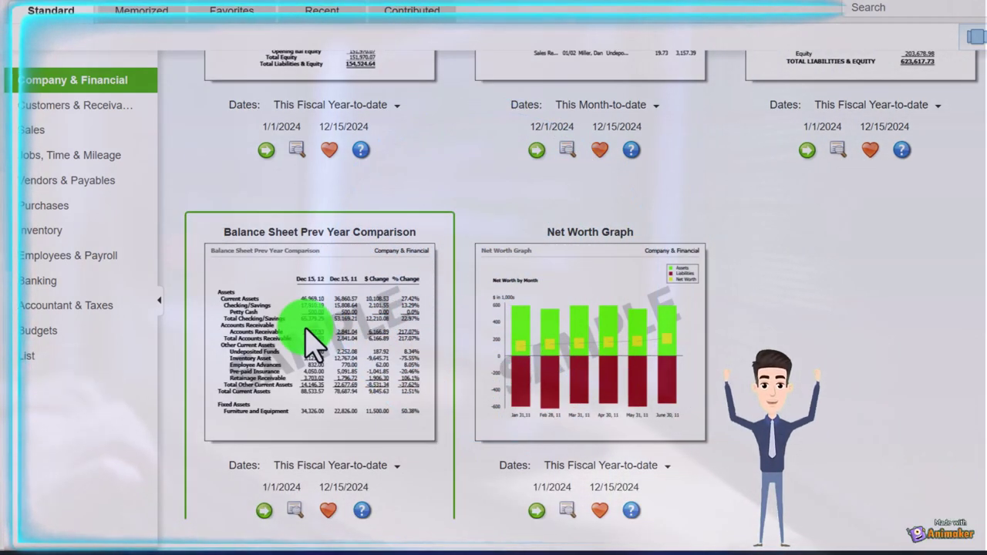
pyautogui.scroll(-1, 307, 330)
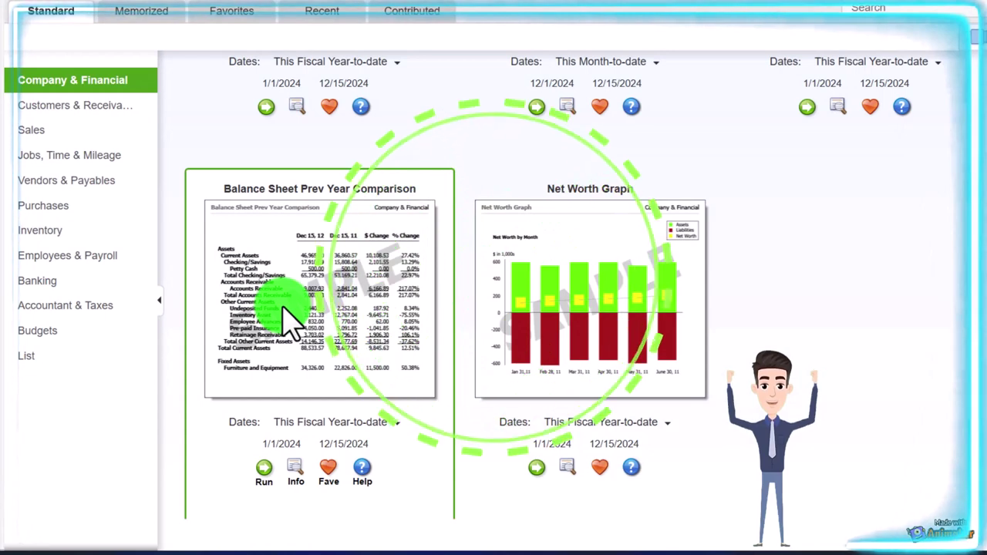
pyautogui.scroll(-1, 292, 322)
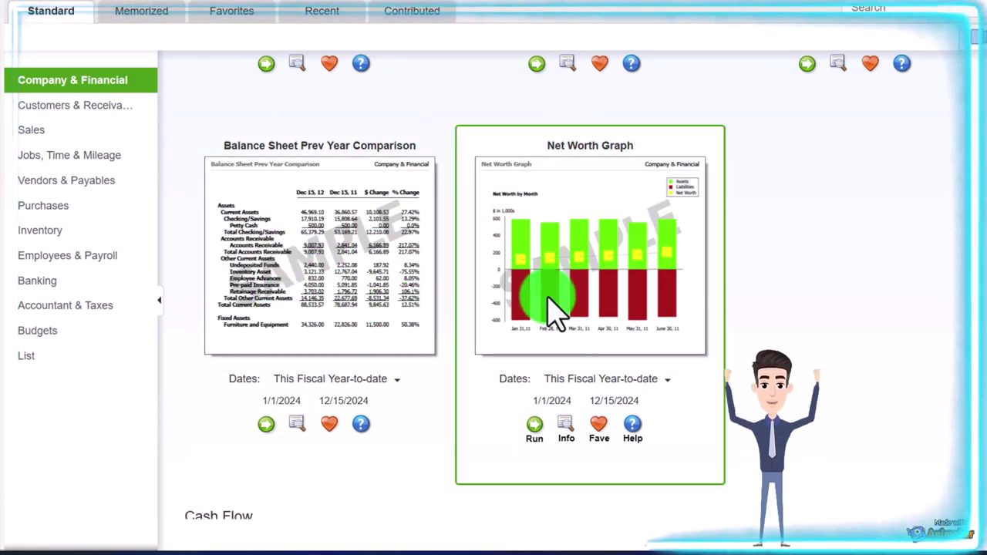
# - Examine the Cash Flow reports, covering the Statement of Cash Flows and the Cash Flow Forecast
pyautogui.scroll(-5, 549, 304)
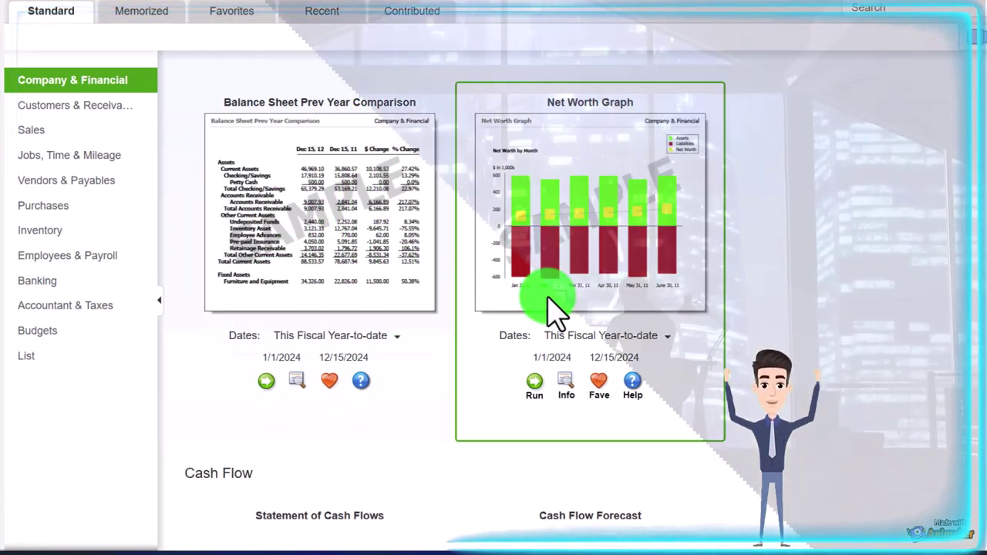
pyautogui.scroll(-1, 550, 309)
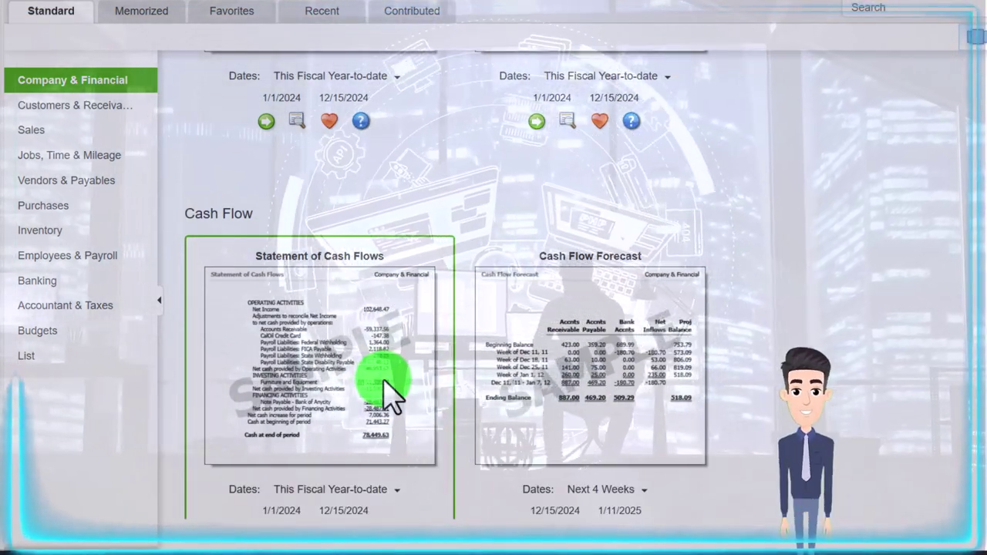
pyautogui.scroll(-1, 389, 395)
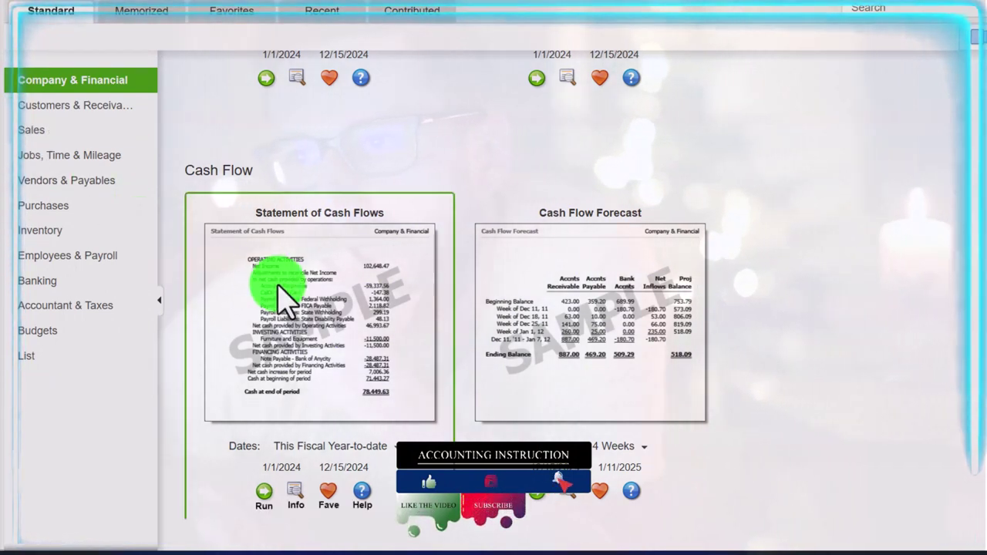
pyautogui.scroll(-1, 282, 299)
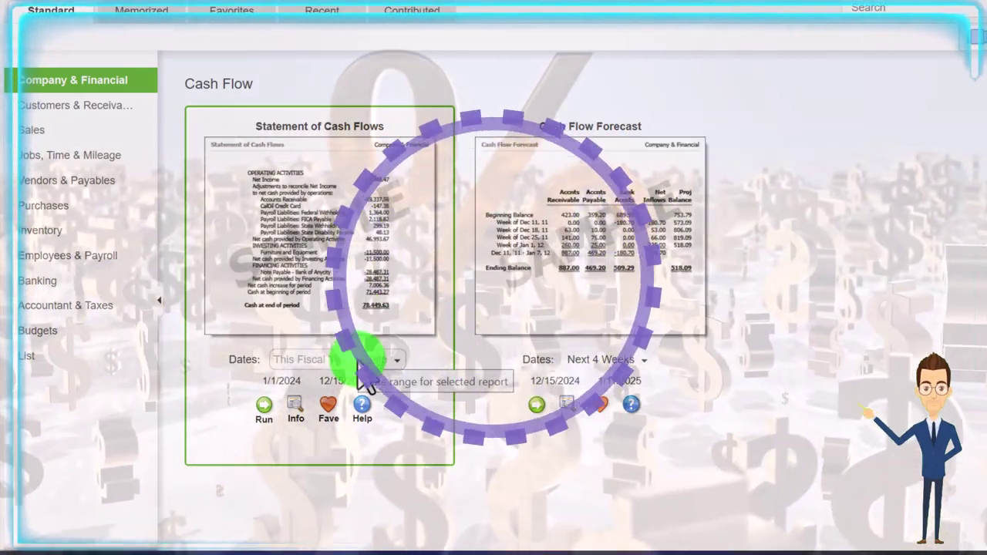
pyautogui.scroll(-3, 363, 375)
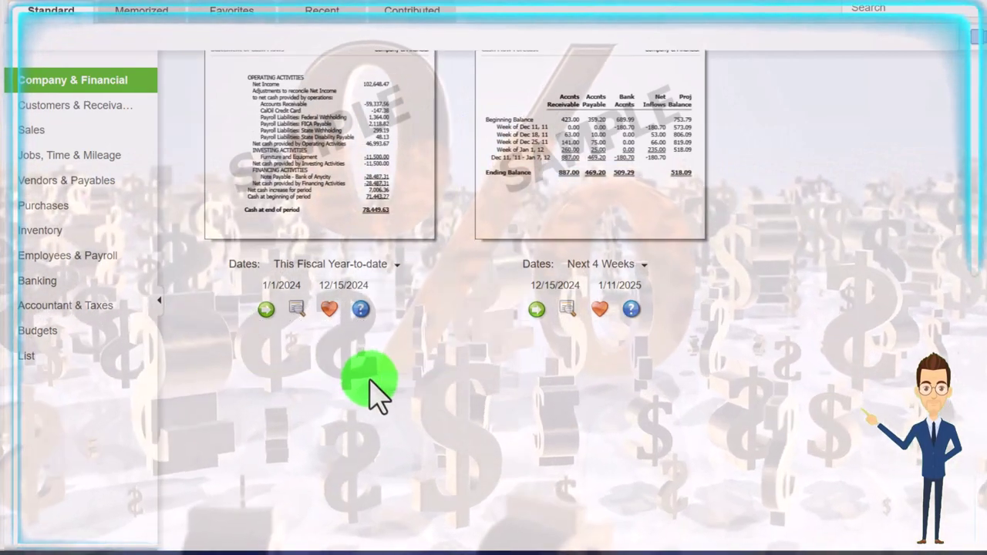
# - Show the Customers & Receivables report group and review its A/R Aging reports through Average Days to Pay
pyautogui.click(77, 108)
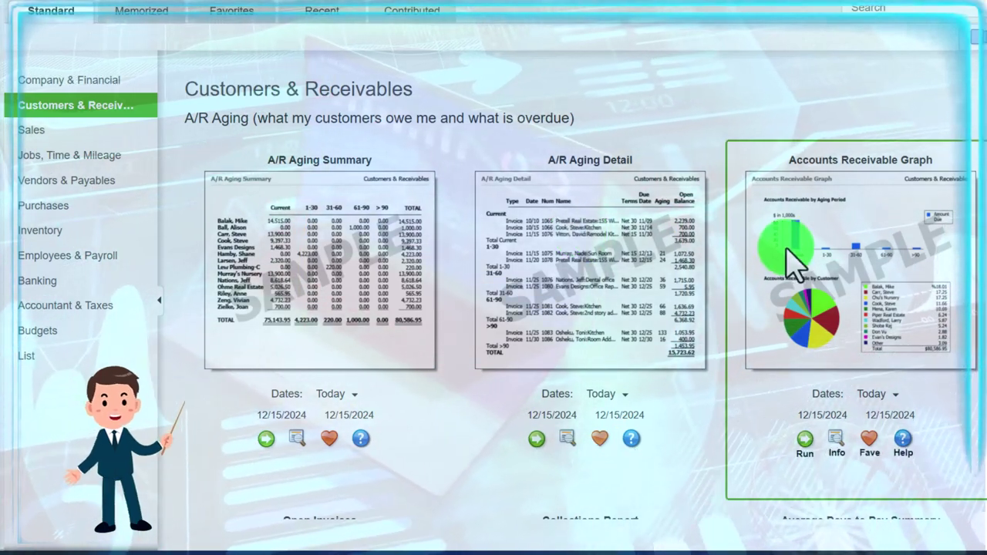
pyautogui.scroll(-3, 792, 262)
pyautogui.scroll(-2, 792, 262)
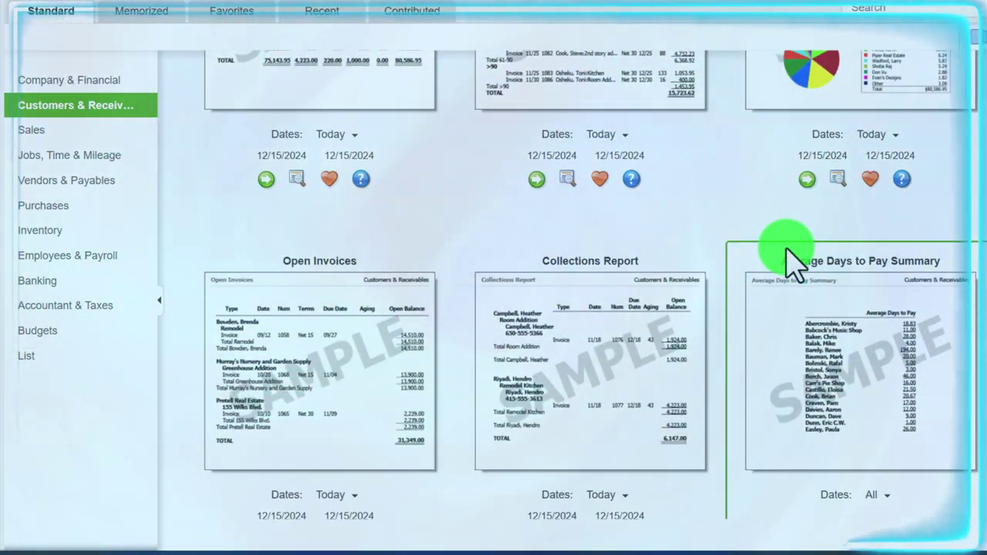
pyautogui.scroll(-2, 319, 375)
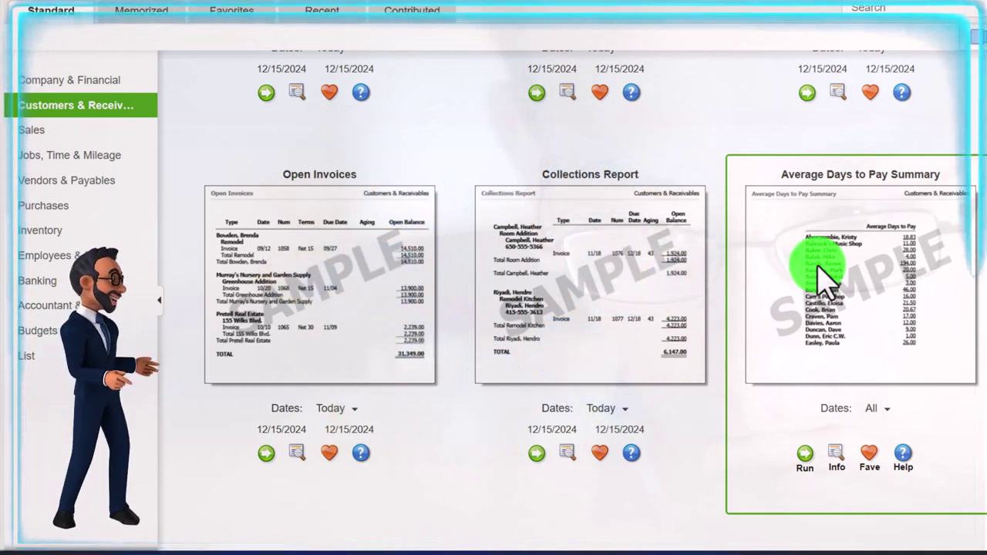
pyautogui.scroll(-1, 823, 281)
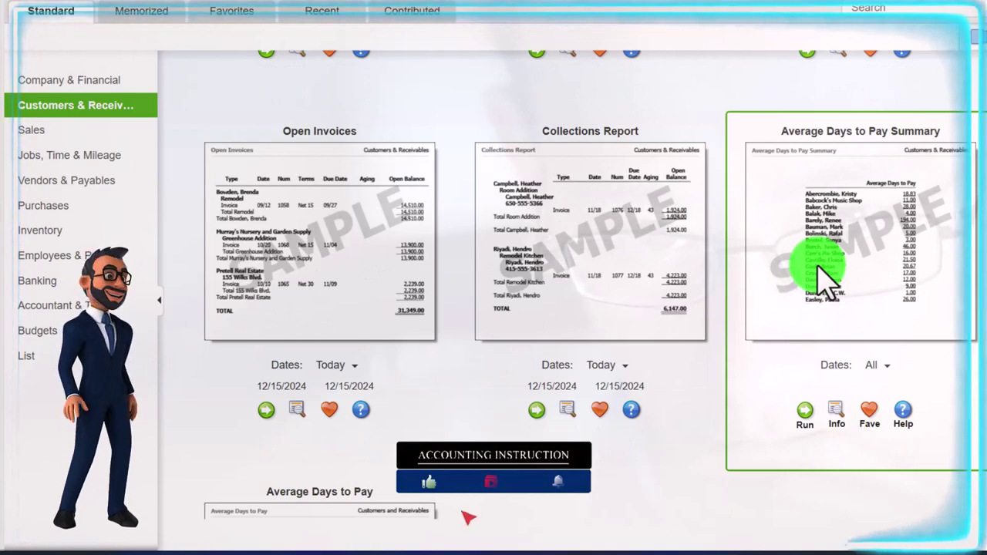
pyautogui.scroll(-6, 819, 276)
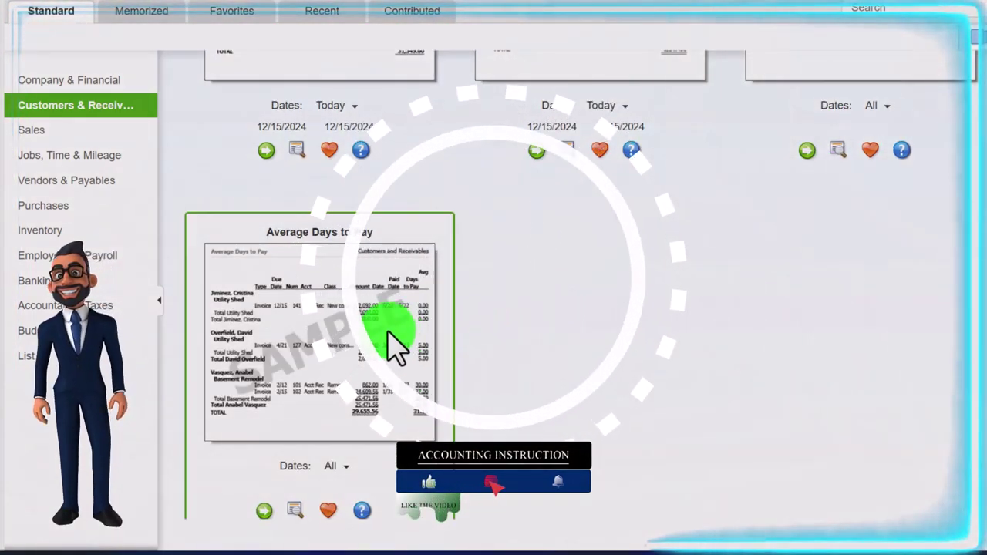
# - Review the Customer Balance reports, from Customer Balance Summary through Transaction List by Customer, and glance at the available customer commands
pyautogui.scroll(-2, 393, 346)
pyautogui.scroll(-6, 393, 347)
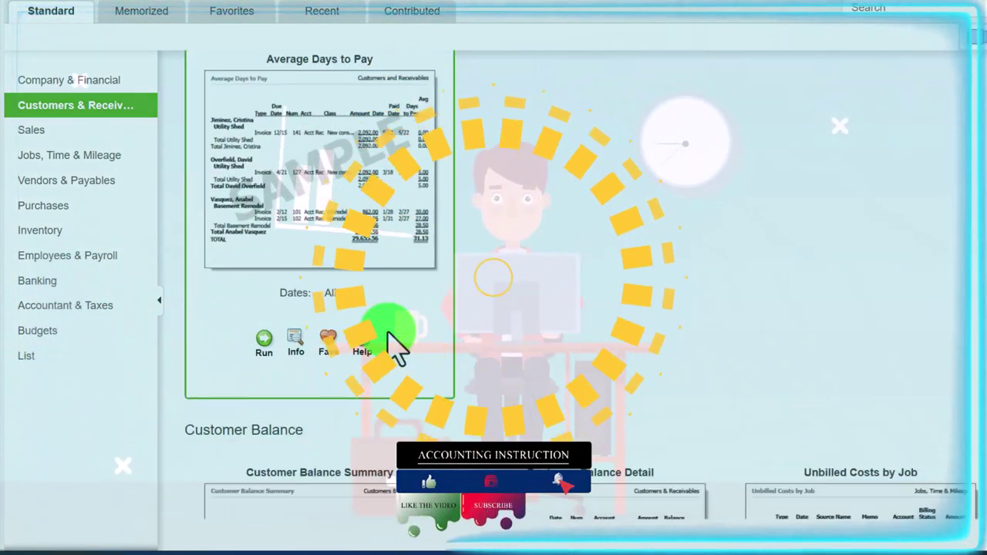
pyautogui.scroll(-3, 393, 347)
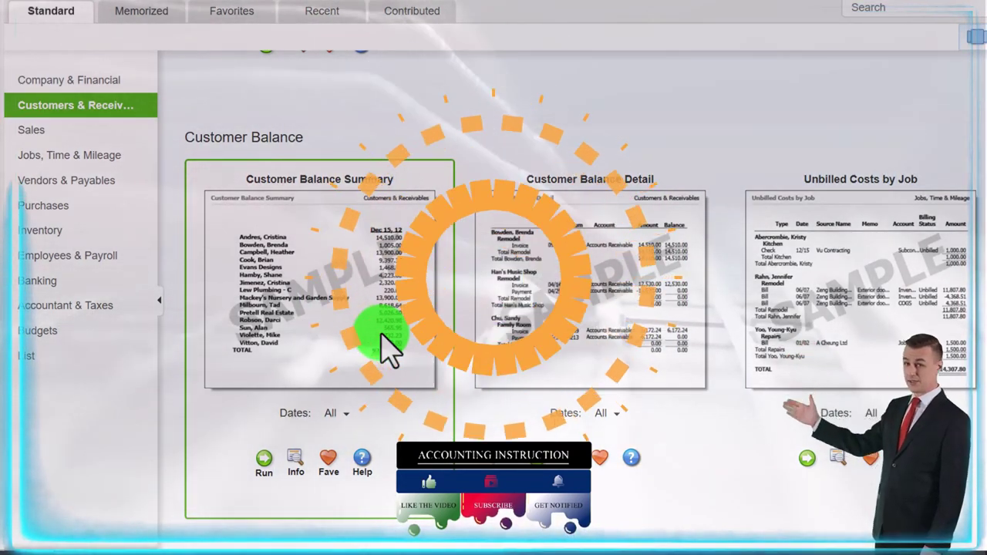
pyautogui.click(216, 2)
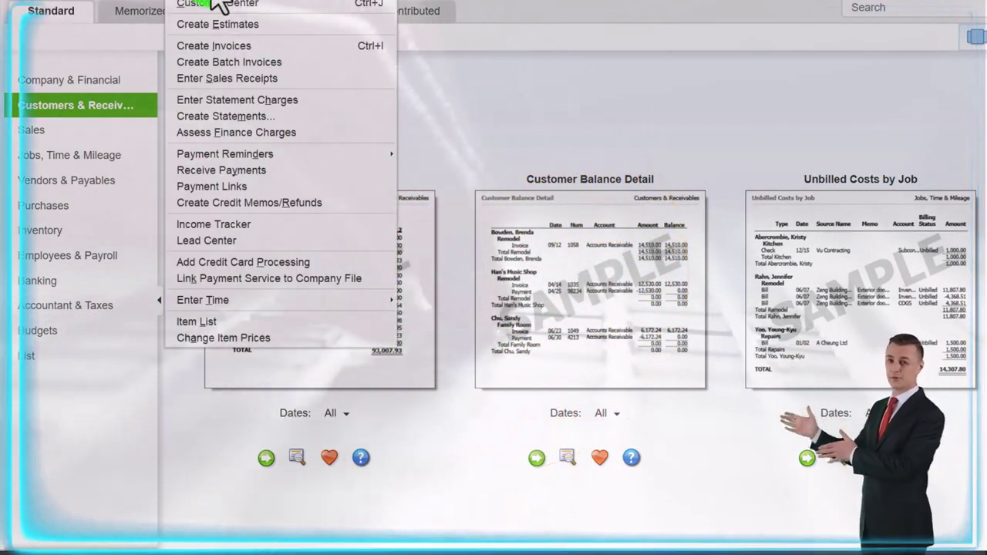
pyautogui.click(330, 103)
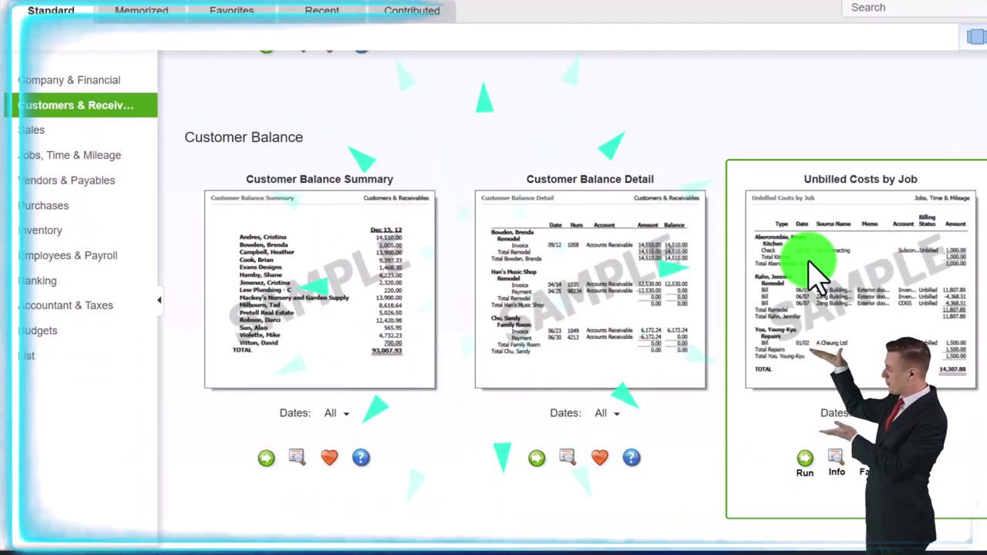
pyautogui.scroll(-1, 817, 274)
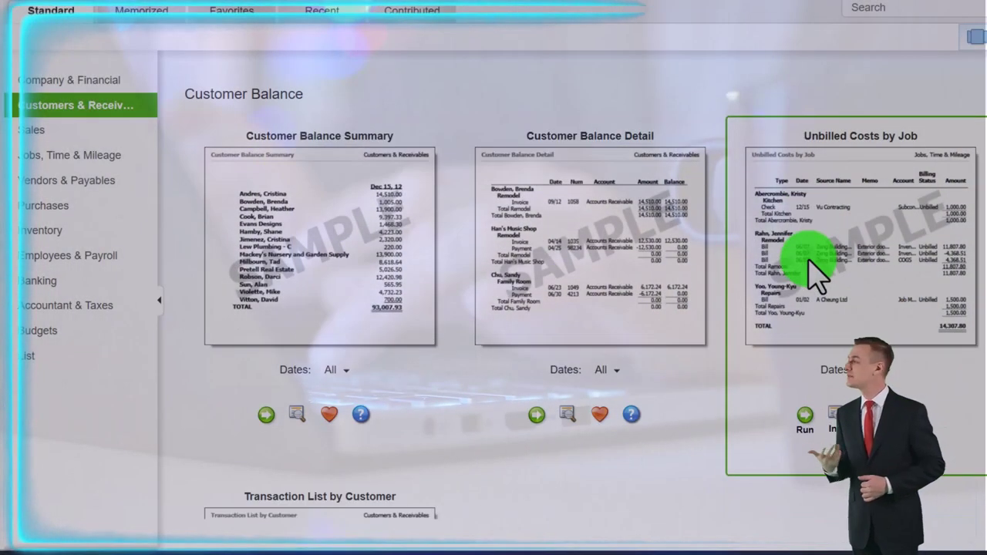
pyautogui.scroll(-5, 817, 274)
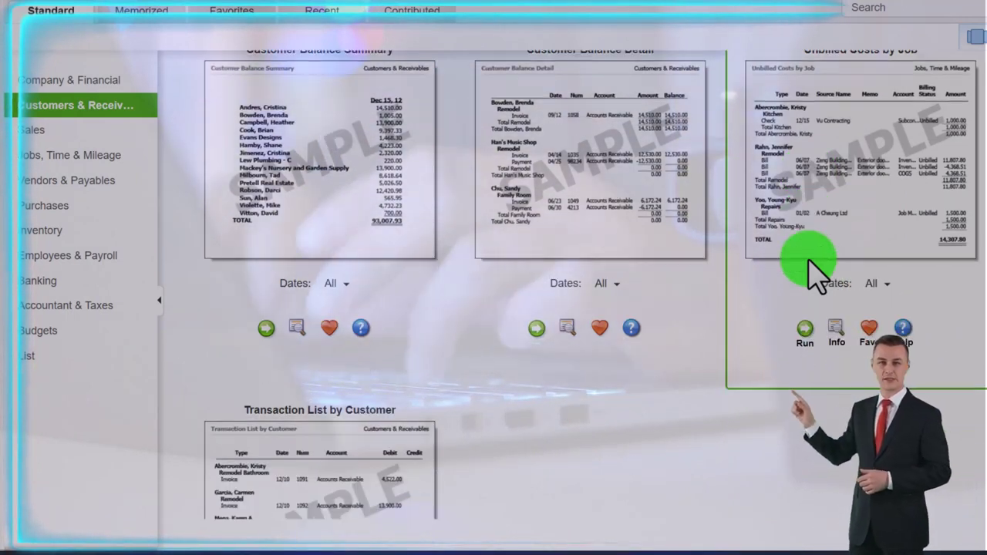
pyautogui.scroll(-1, 818, 274)
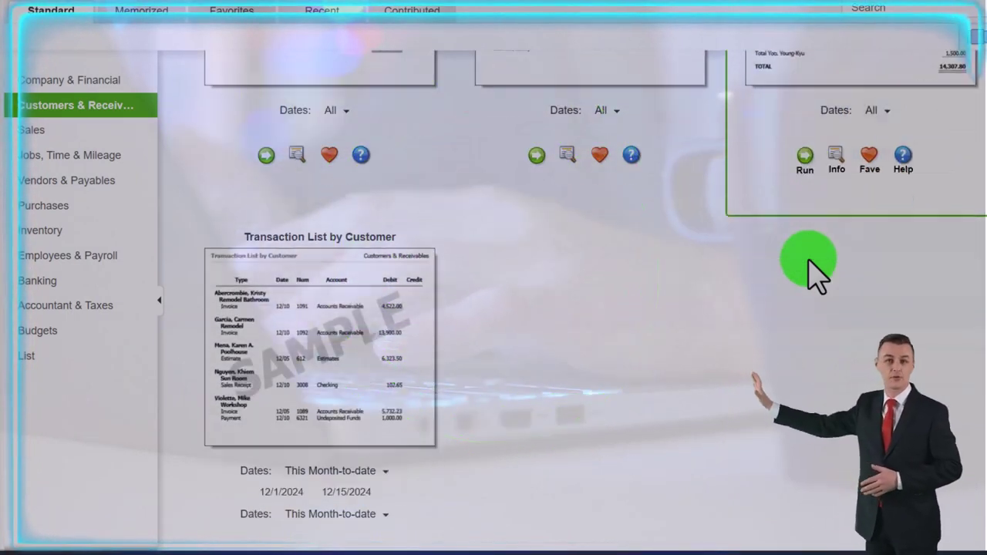
pyautogui.scroll(-2, 817, 274)
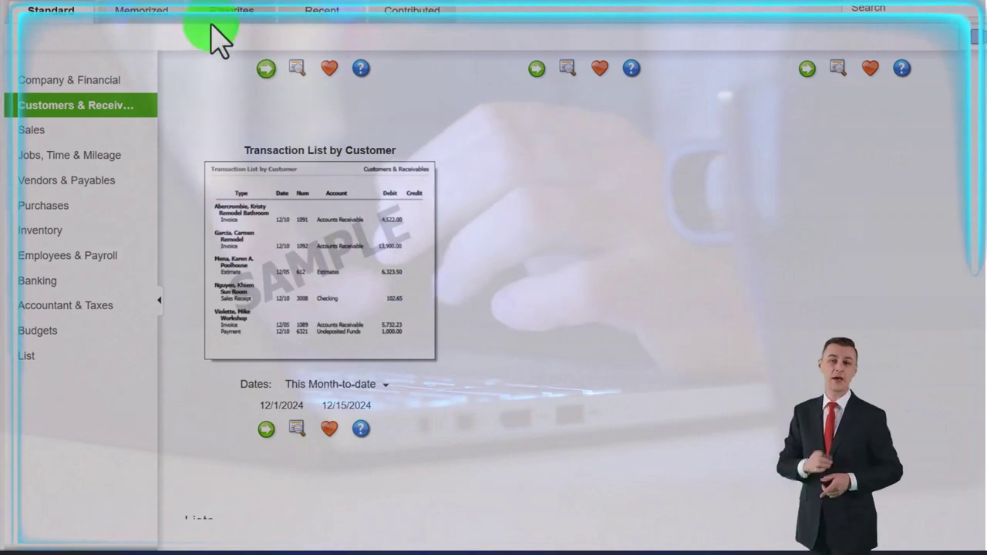
# - Open the Customer Center and filter the customer list to Customers with Open Balances
pyautogui.click(192, 35)
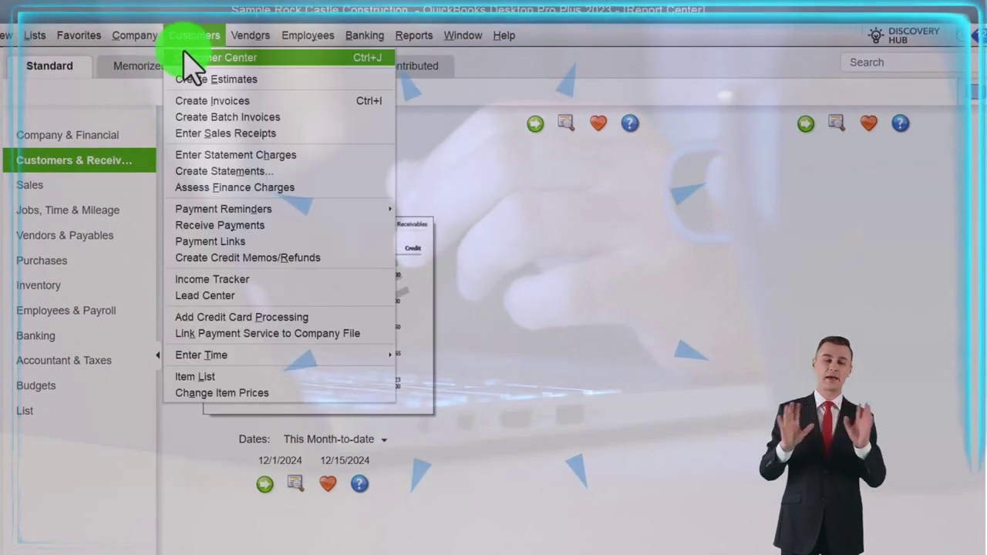
pyautogui.click(185, 57)
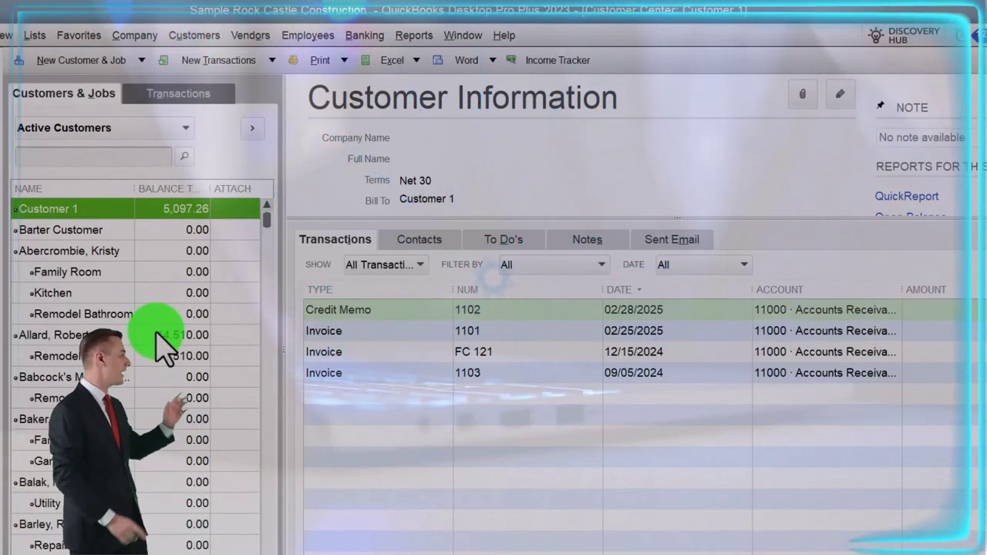
pyautogui.click(183, 127)
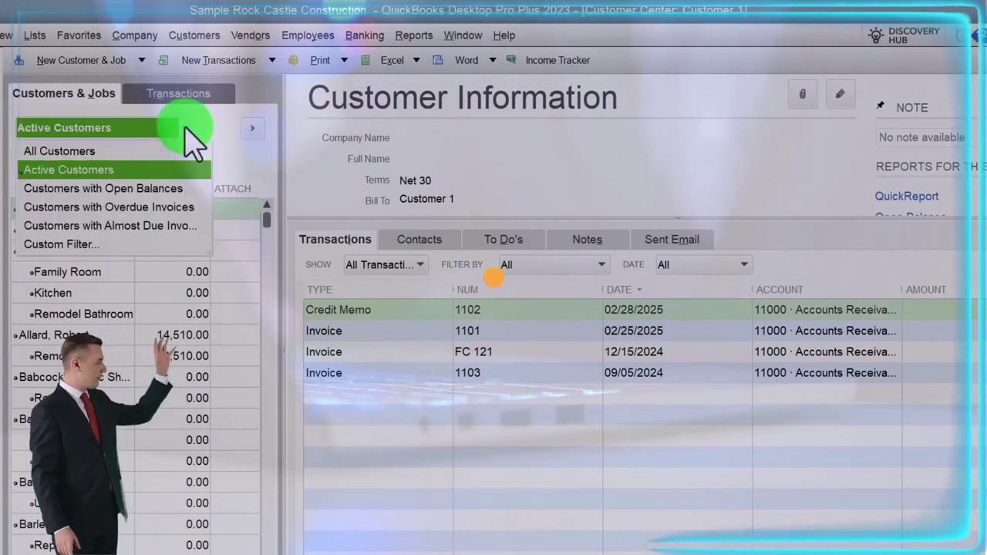
pyautogui.click(102, 189)
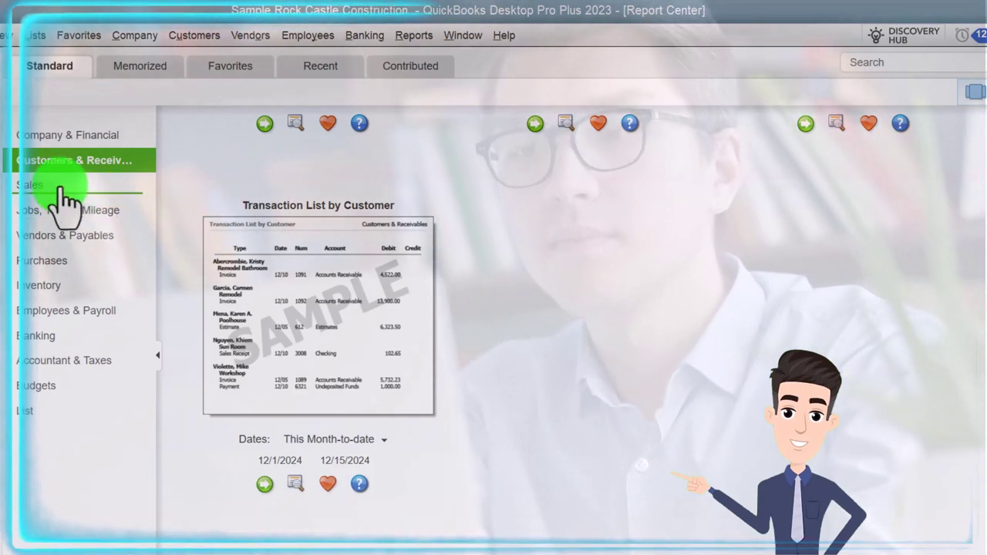
# - Show the Sales report group in the Report Center and collapse the Income section of the Profit & Loss report
pyautogui.click(61, 187)
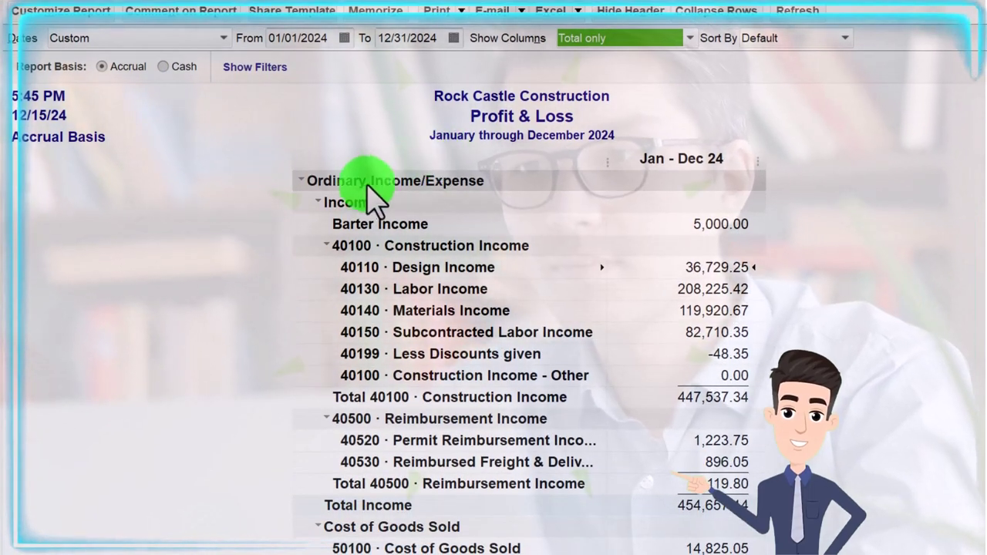
pyautogui.click(319, 202)
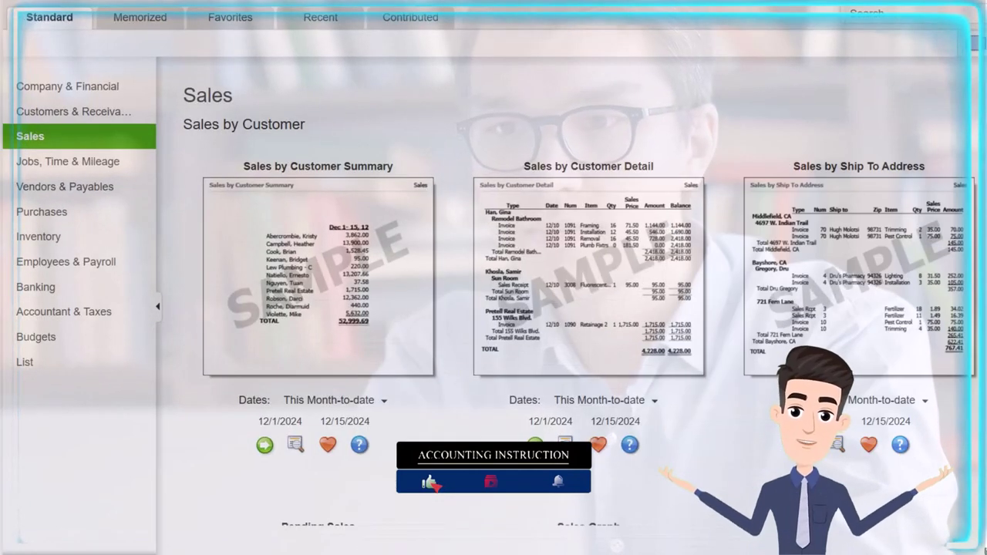
# - Review the Sales by Customer reports, from the summary and detail through Pending Sales and the Sales Graph
pyautogui.click(350, 243)
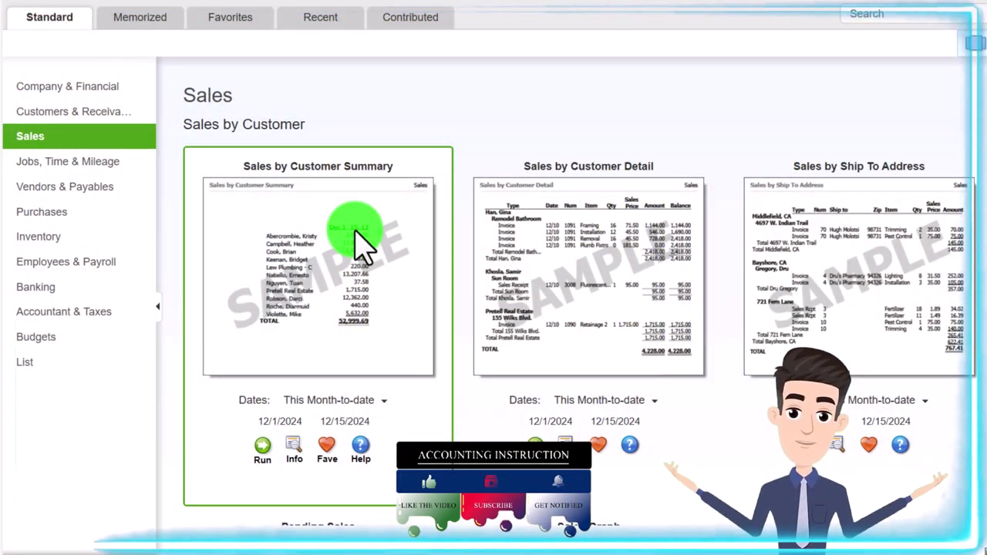
pyautogui.click(578, 256)
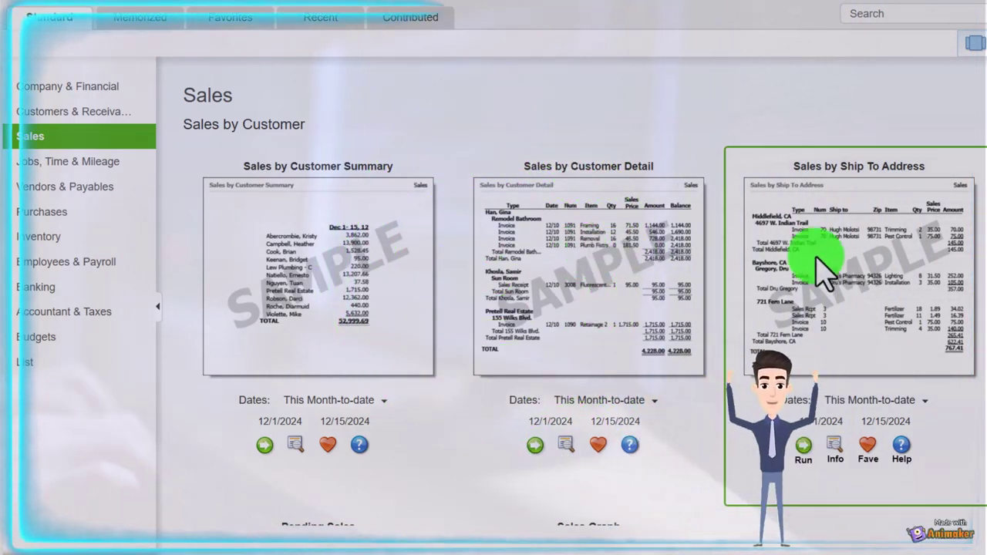
pyautogui.scroll(-6, 824, 272)
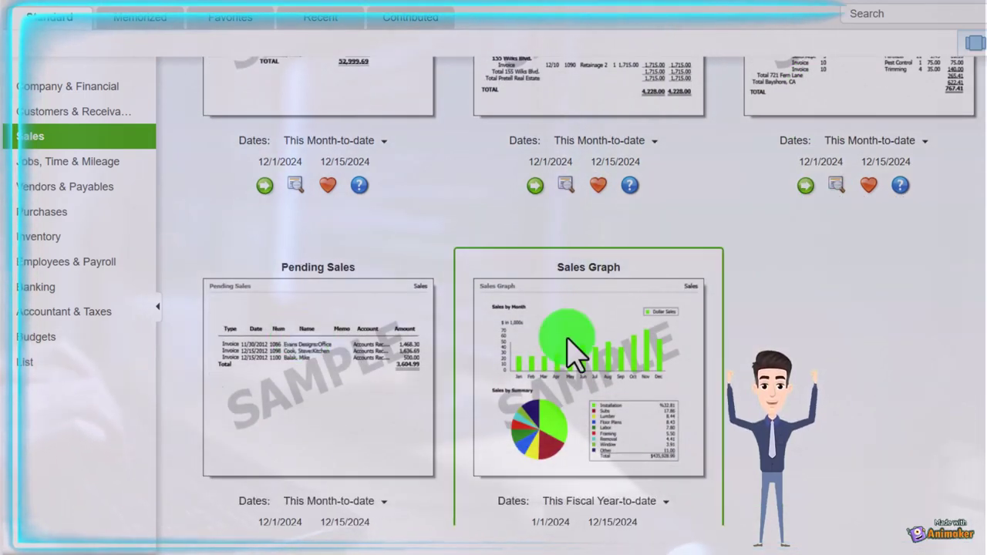
pyautogui.scroll(-8, 568, 353)
pyautogui.scroll(-2, 568, 352)
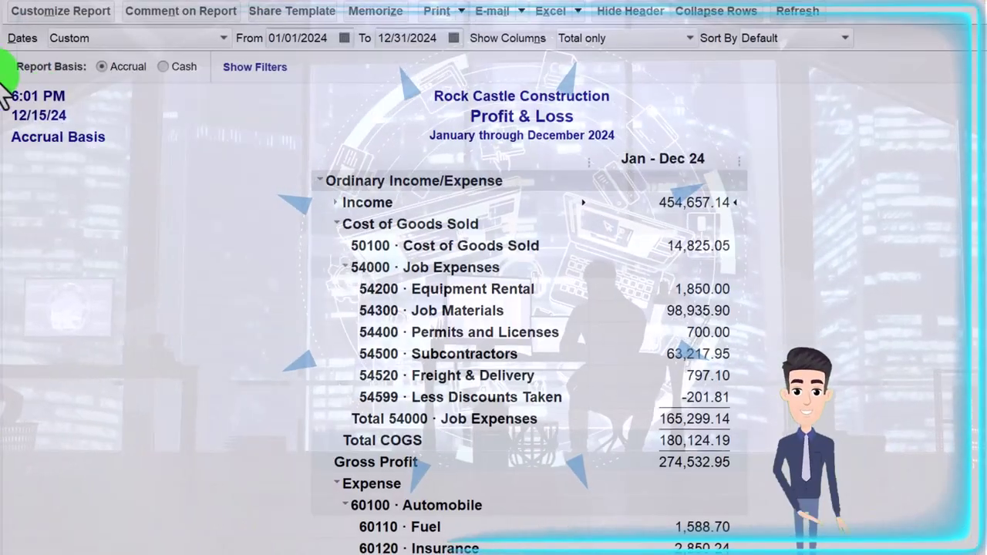
# - Expand the Profit & Loss report's Income section and examine the Sales by Item and Sales by Rep reports
pyautogui.click(332, 204)
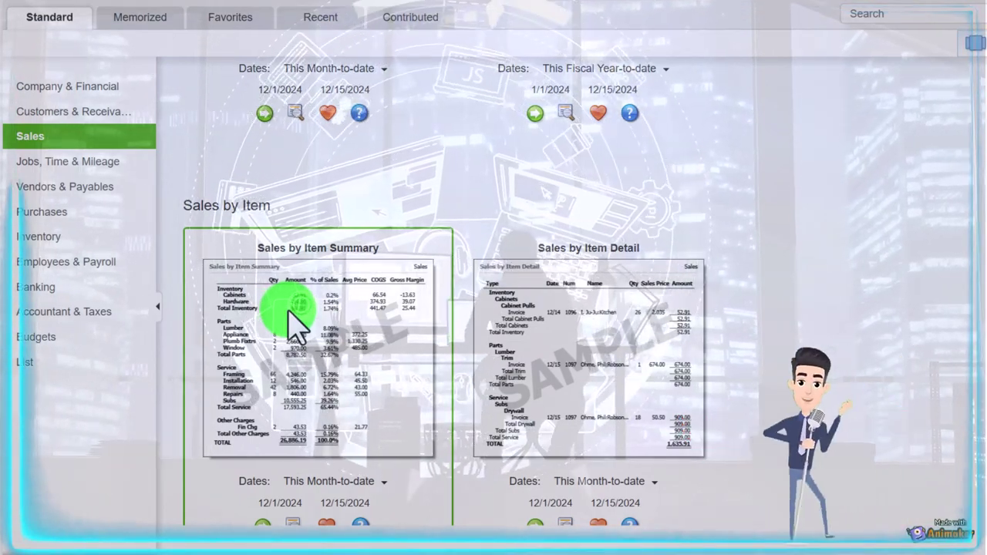
pyautogui.scroll(-1, 292, 308)
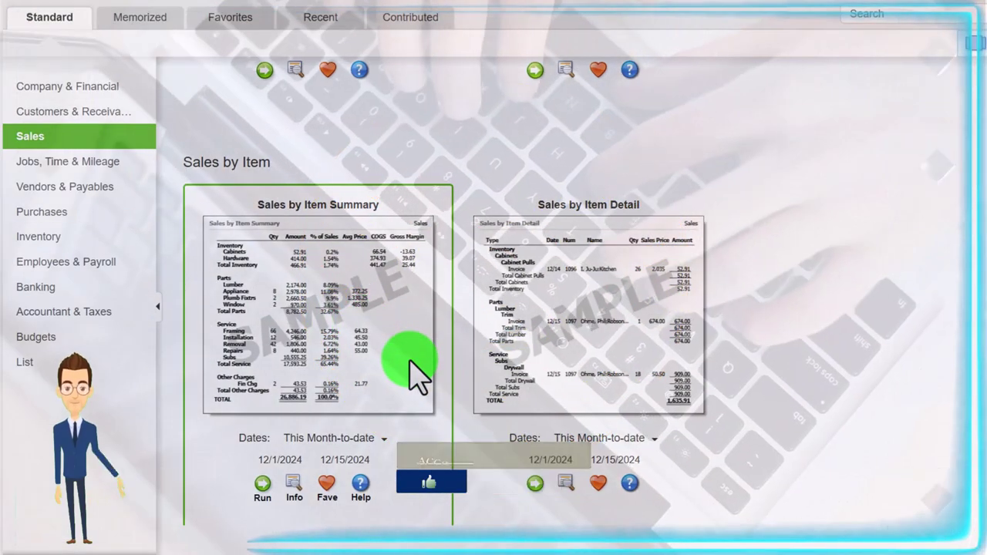
pyautogui.scroll(-4, 410, 360)
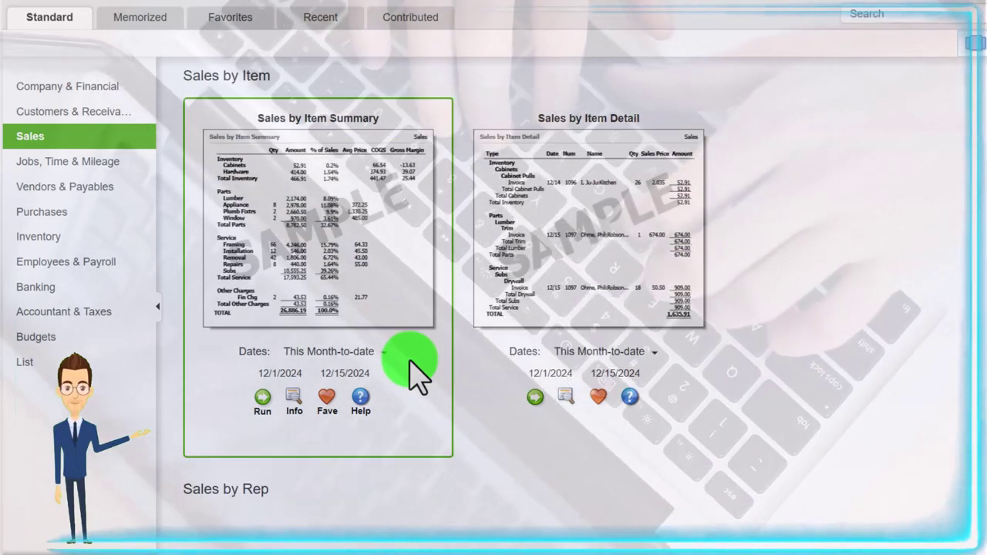
pyautogui.scroll(-2, 416, 367)
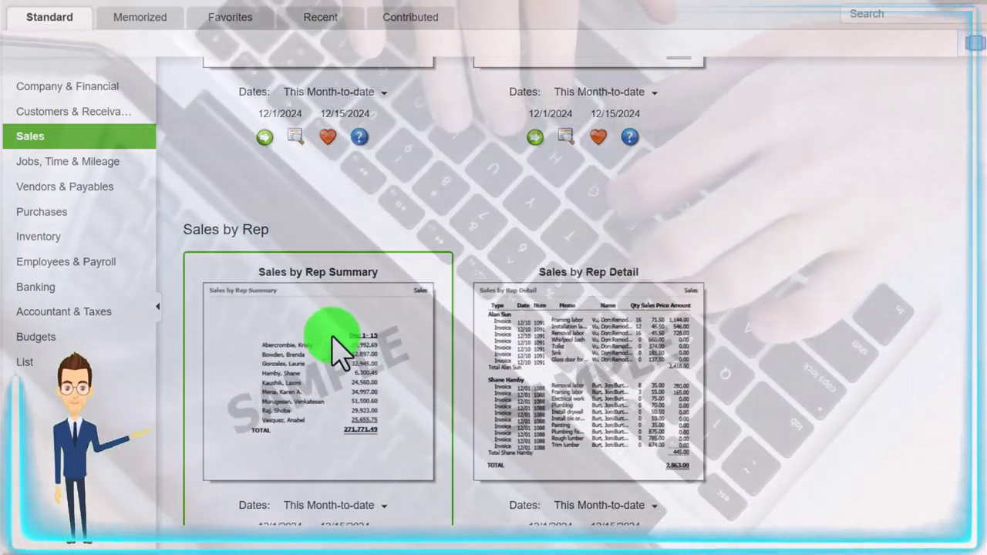
pyautogui.scroll(-2, 337, 346)
pyautogui.scroll(-3, 668, 373)
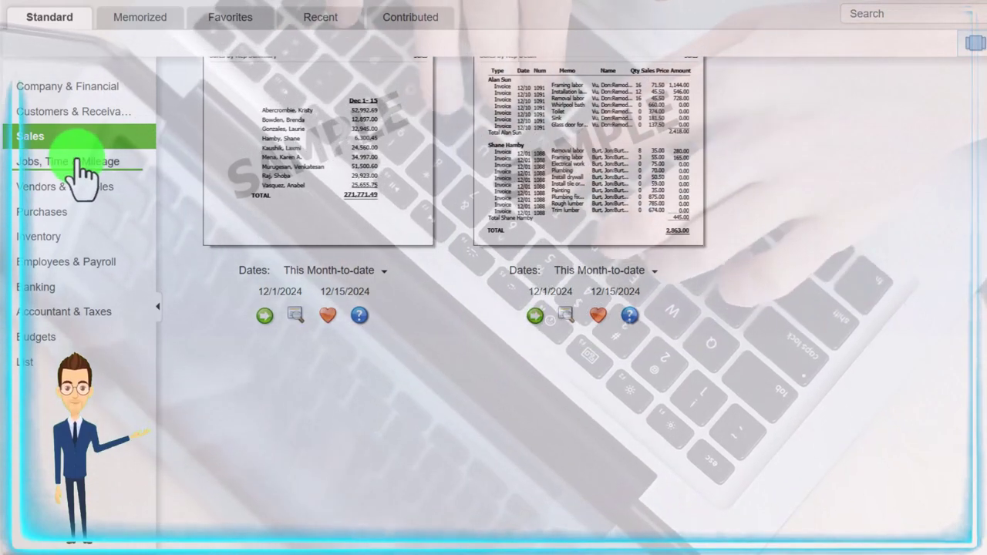
# - Show the Jobs, Time & Mileage report group and review its Jobs & Profitability, Job Estimates and Time reports
pyautogui.click(78, 162)
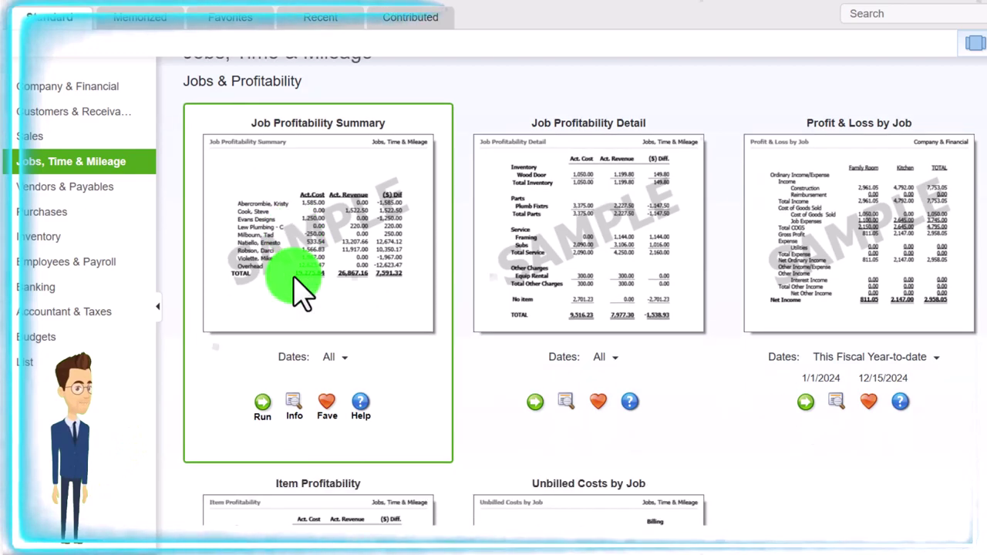
pyautogui.scroll(-5, 294, 277)
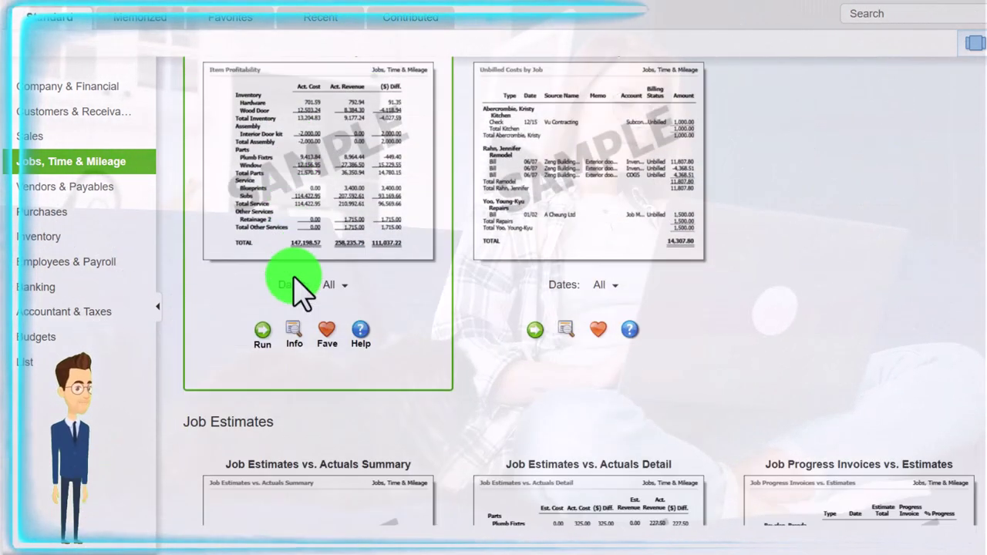
pyautogui.scroll(-3, 299, 289)
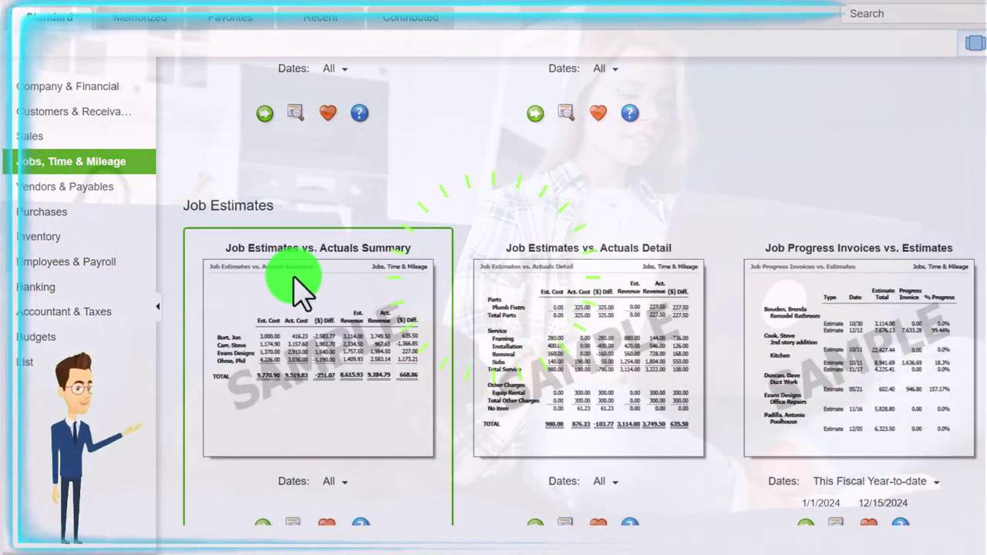
pyautogui.scroll(-1, 299, 290)
pyautogui.scroll(-1, 302, 293)
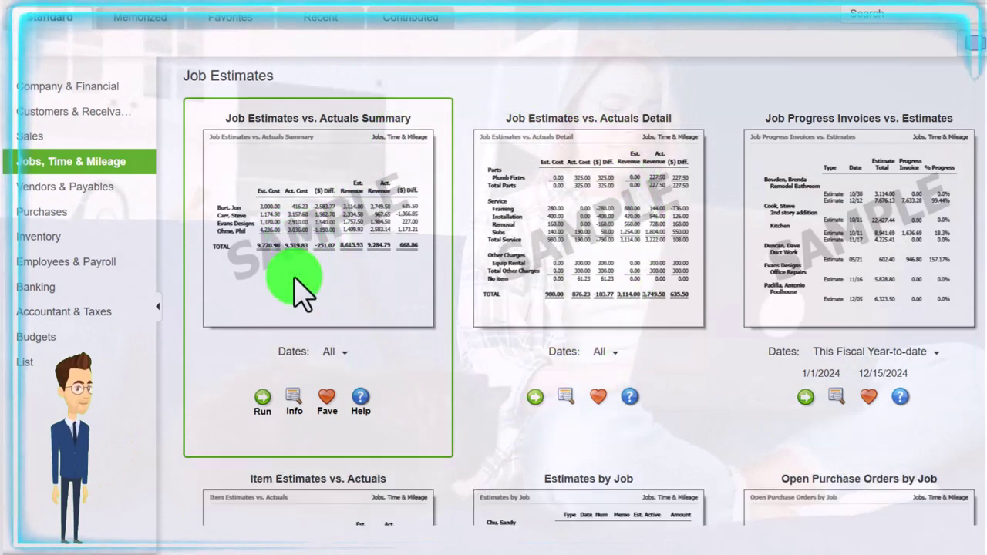
pyautogui.scroll(-4, 301, 290)
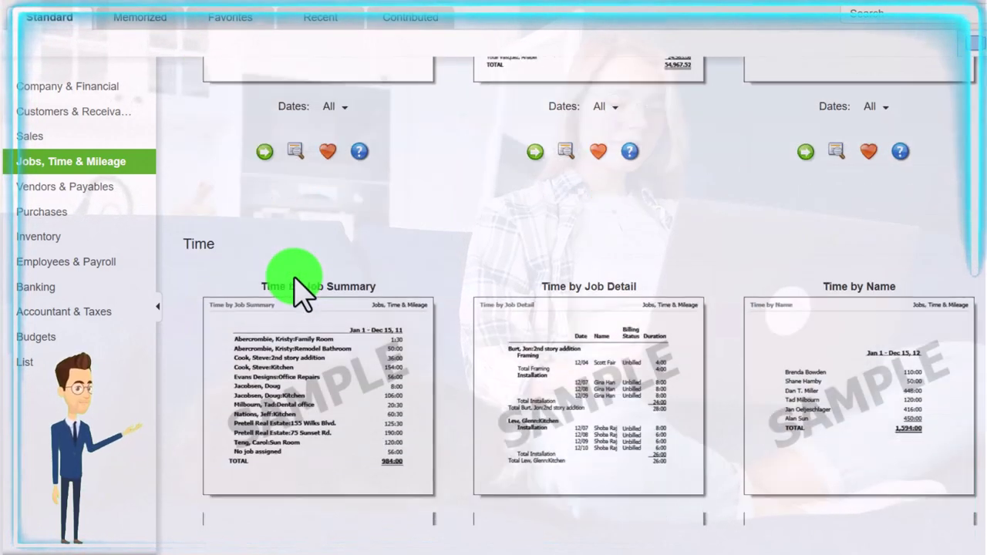
pyautogui.scroll(-3, 297, 272)
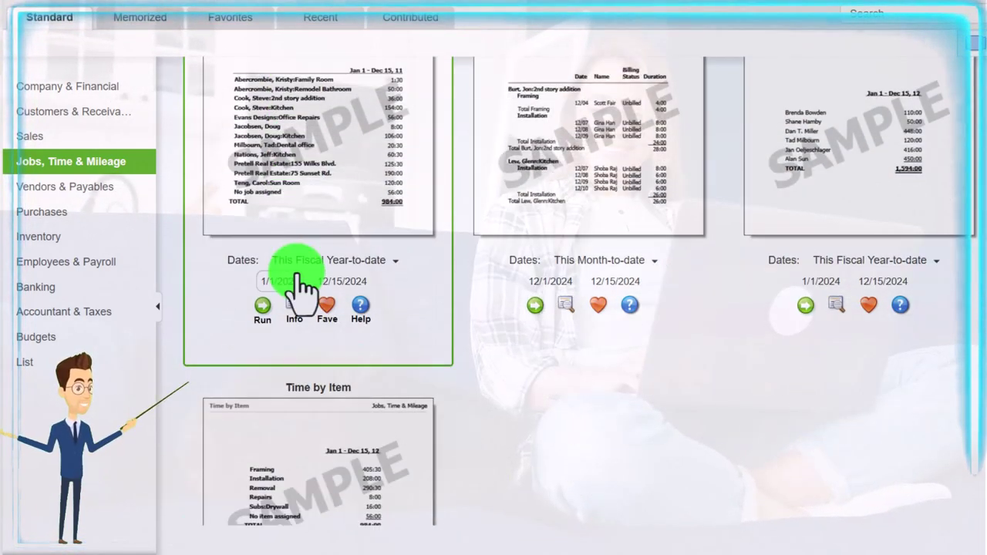
# - Show the Vendors & Payables report group and review its A/P Aging and Vendor Balances reports
pyautogui.click(90, 193)
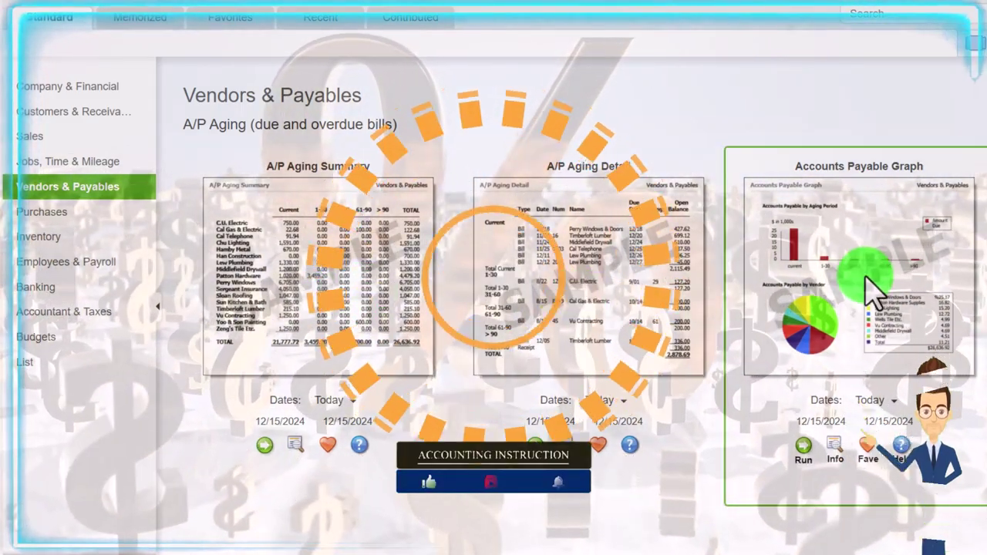
pyautogui.scroll(-5, 871, 289)
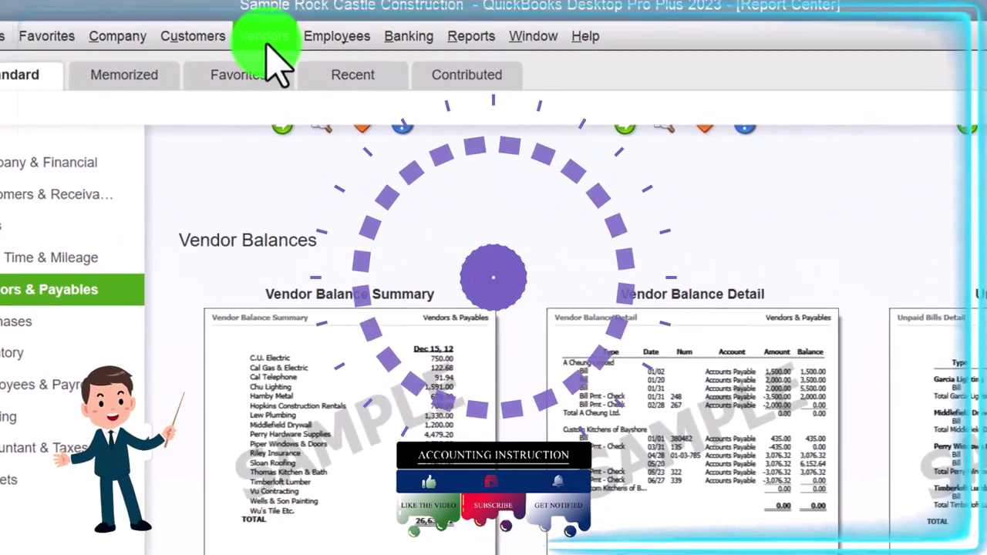
pyautogui.click(250, 0)
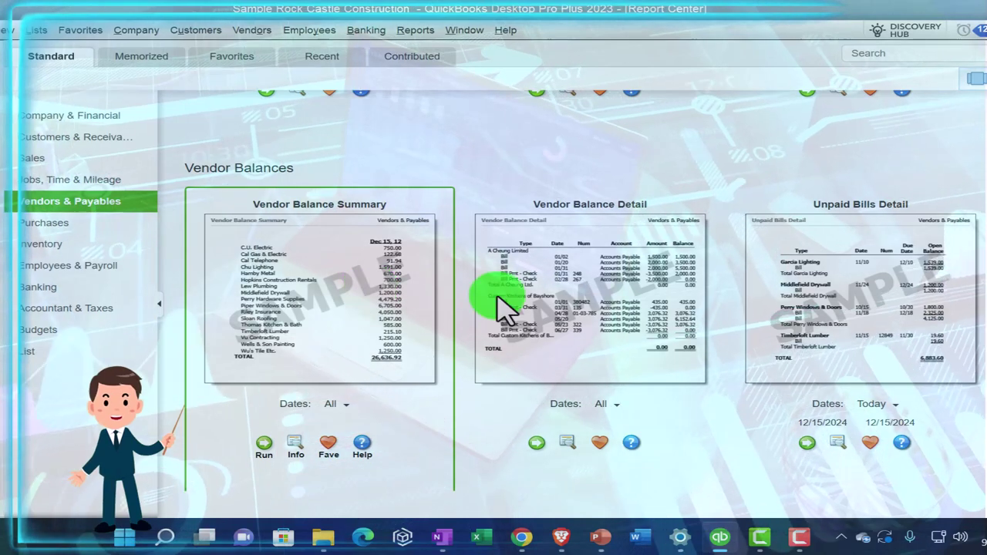
pyautogui.scroll(-1, 578, 308)
pyautogui.scroll(5, 578, 309)
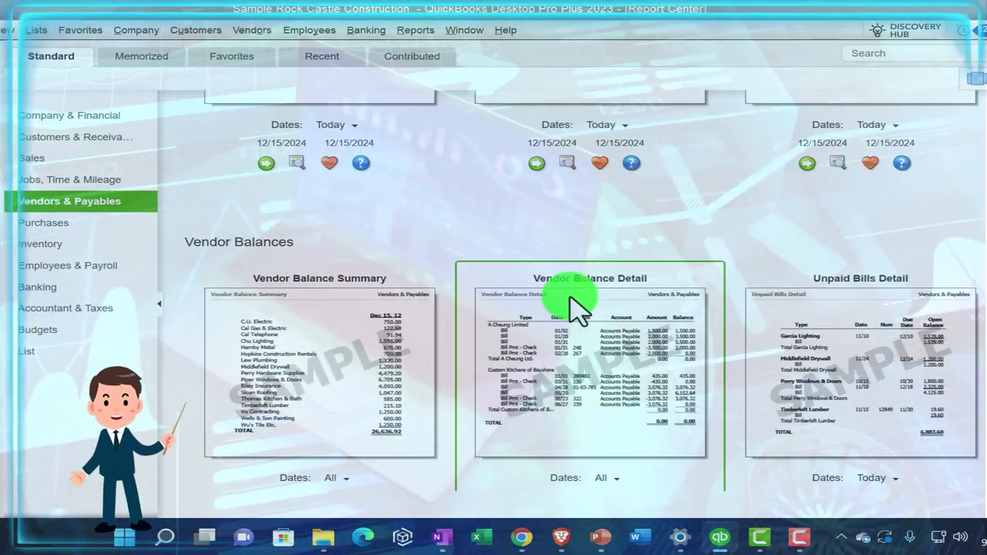
pyautogui.scroll(1, 575, 305)
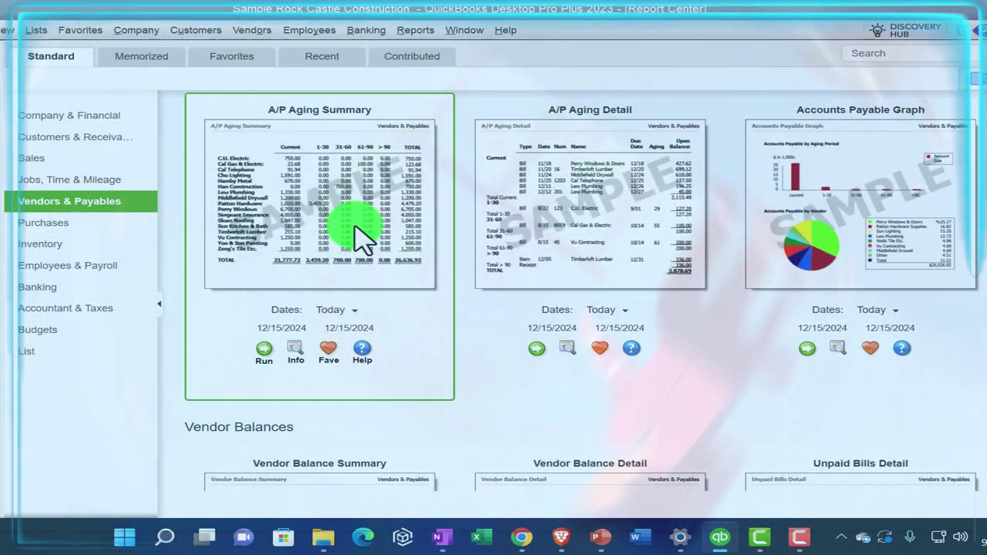
pyautogui.scroll(-4, 363, 239)
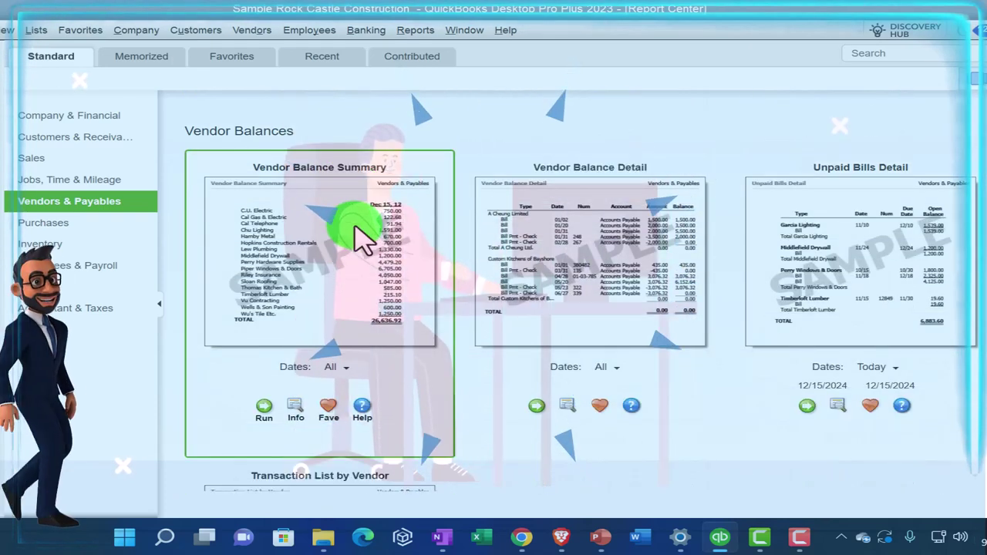
# - Review the remaining Vendor Balances reports, including Unpaid Bills Detail and Transaction List by Vendor
pyautogui.scroll(-1, 354, 230)
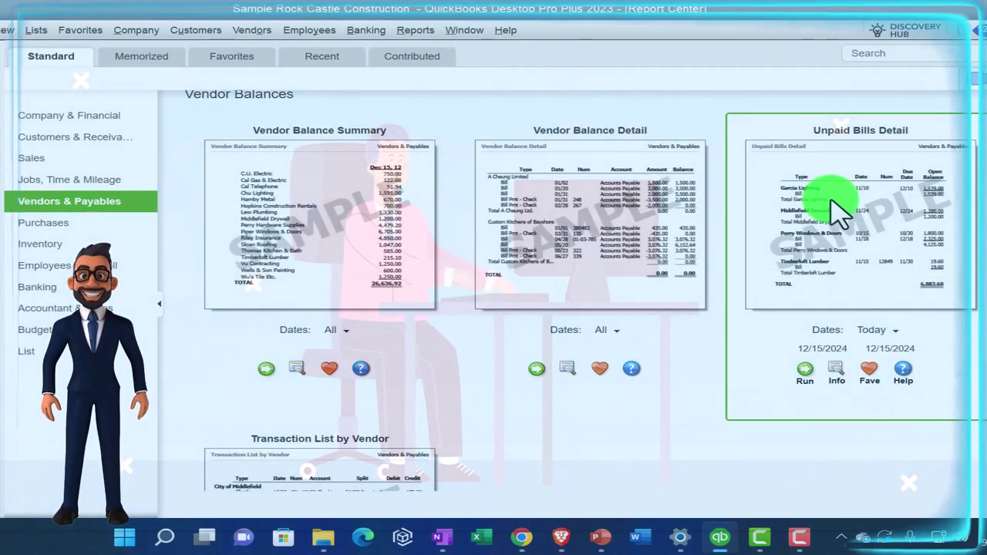
pyautogui.scroll(-3, 840, 208)
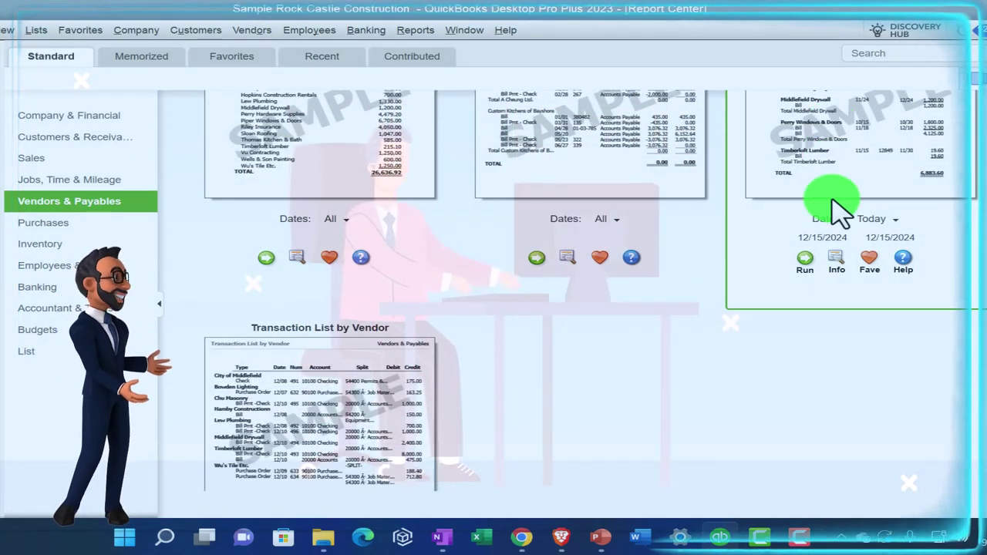
pyautogui.scroll(-2, 836, 204)
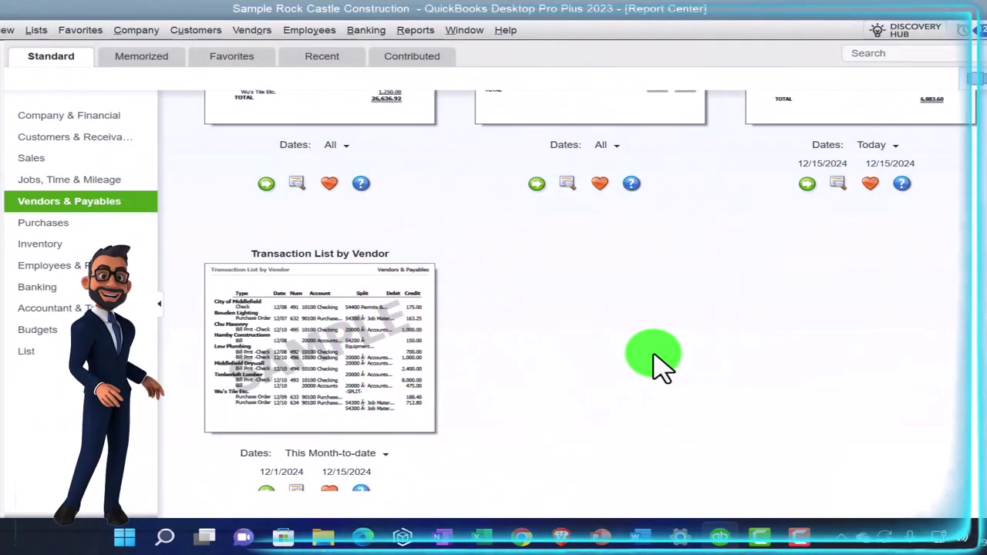
pyautogui.scroll(-1, 659, 366)
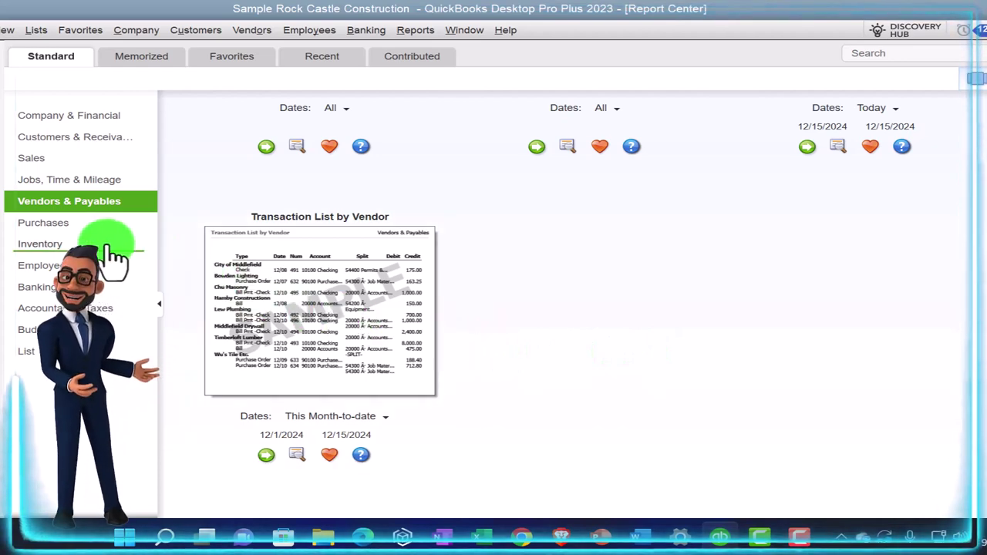
# - Show the Purchases report group and review its Purchases by Vendor, Purchases by Item and Open Purchase Orders reports
pyautogui.click(66, 225)
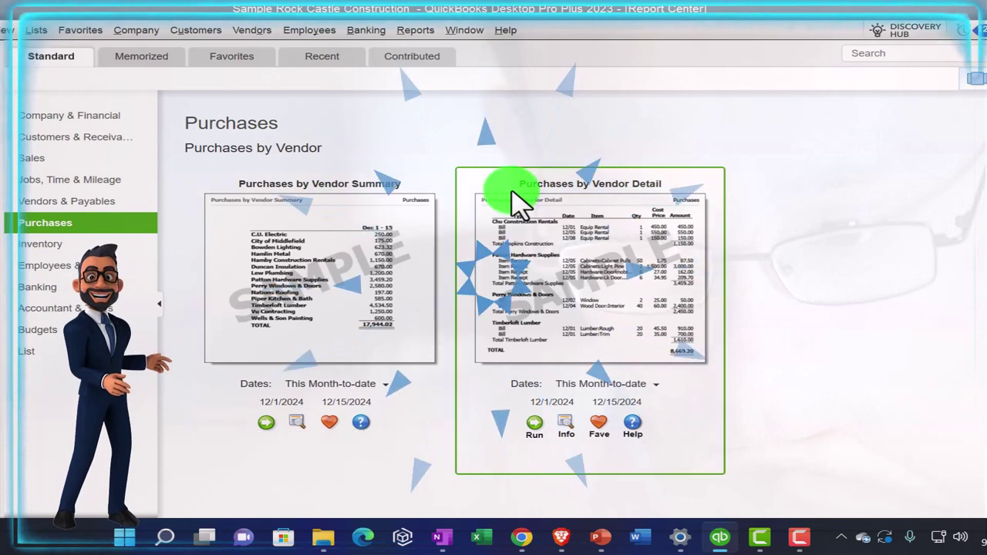
pyautogui.scroll(-2, 547, 199)
pyautogui.scroll(-6, 546, 199)
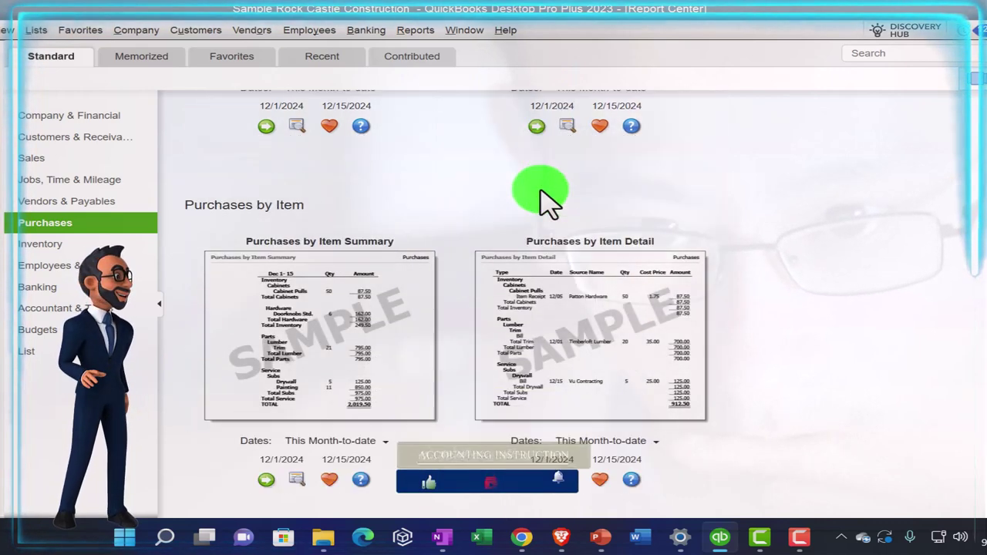
pyautogui.scroll(-1, 237, 247)
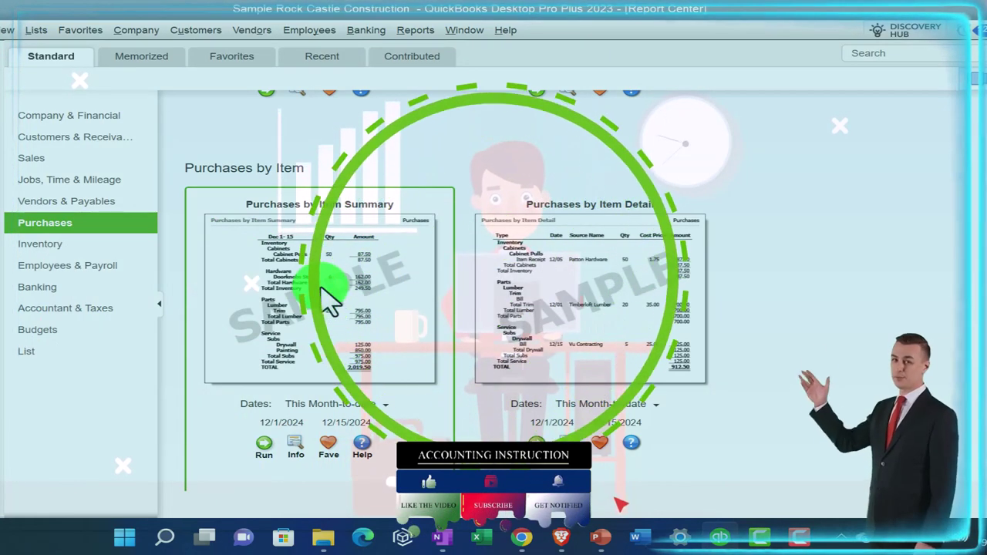
pyautogui.scroll(-7, 327, 300)
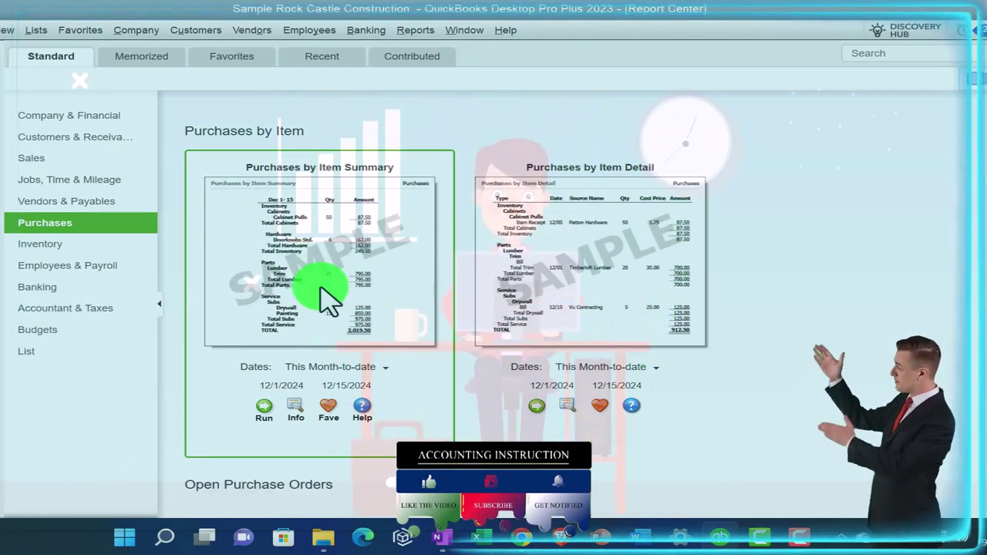
pyautogui.scroll(-3, 327, 300)
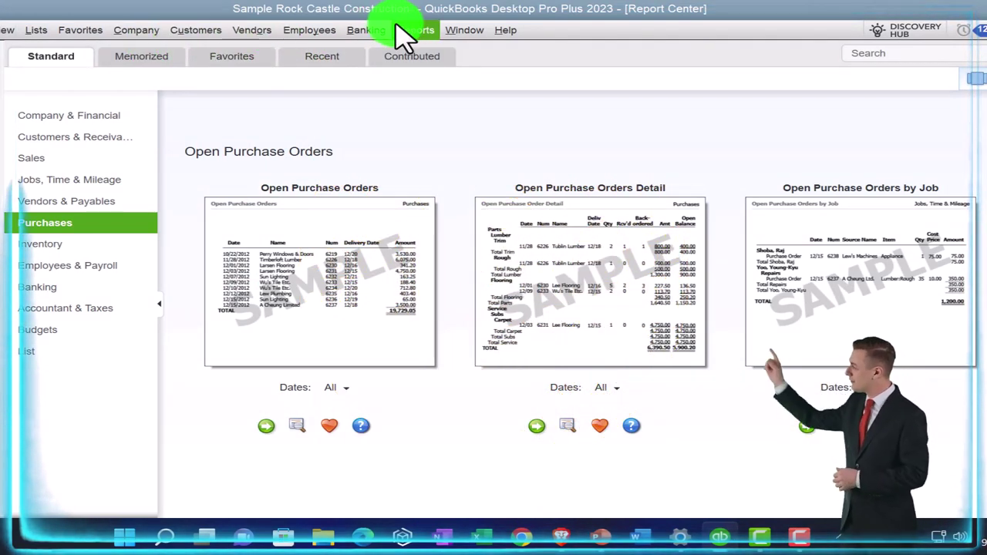
# - View the purchase order transactions and their filter choices in the Vendor Center, and review the Open Purchase Orders reports in the Report Center
pyautogui.click(260, 35)
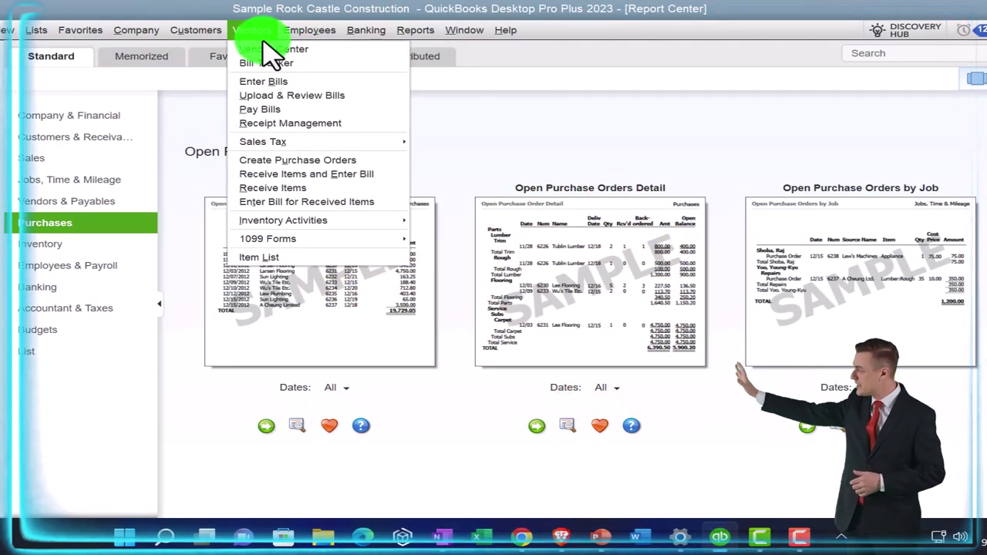
pyautogui.click(271, 60)
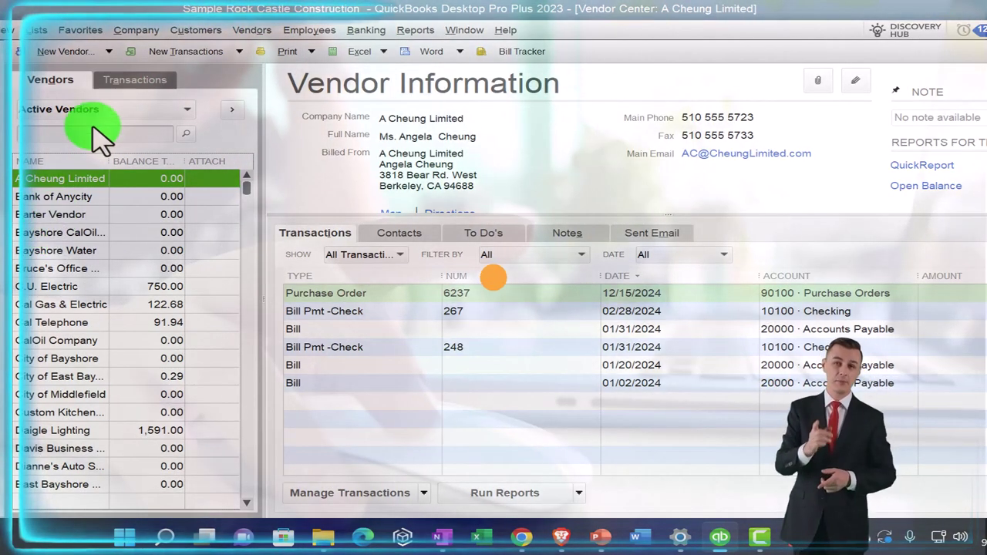
pyautogui.click(108, 81)
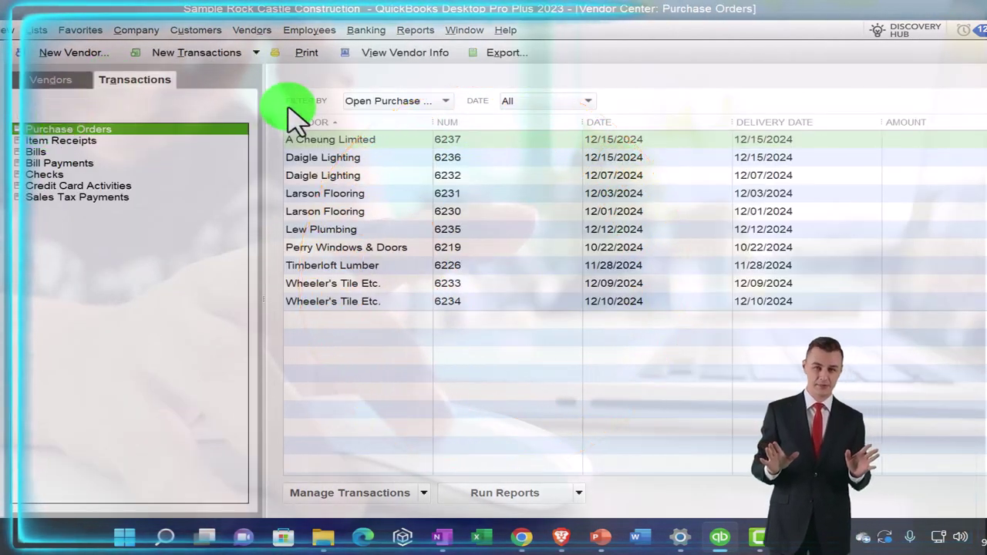
pyautogui.click(445, 102)
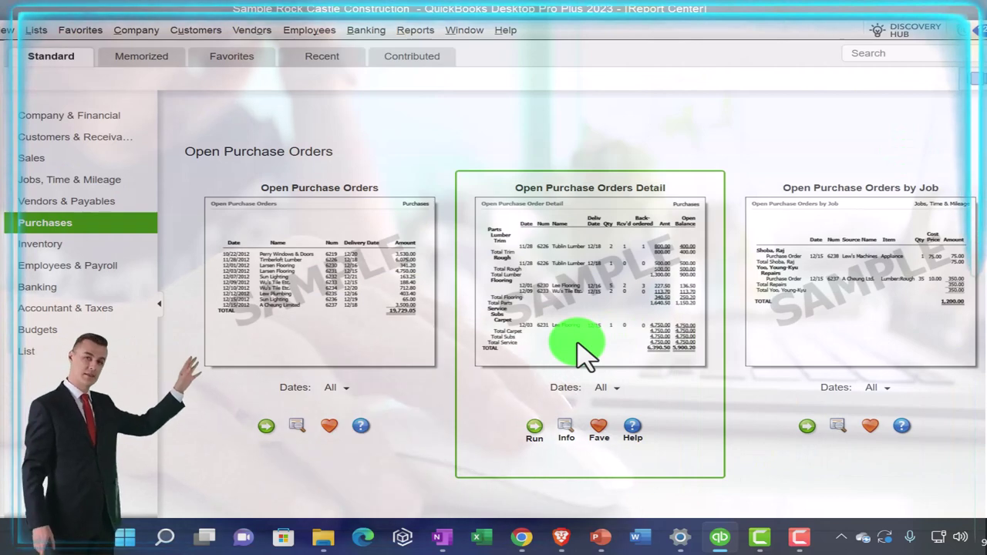
pyautogui.scroll(-1, 578, 354)
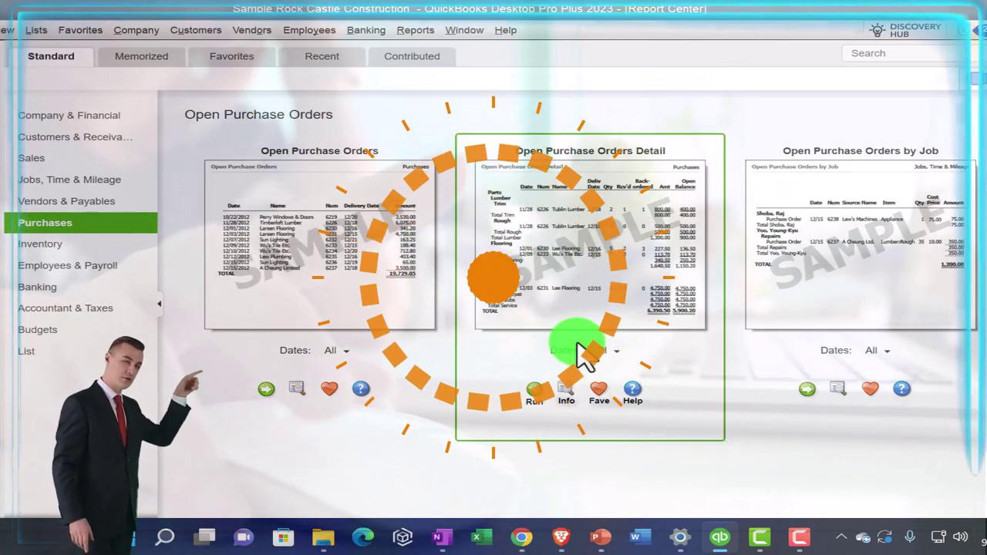
pyautogui.scroll(-2, 580, 354)
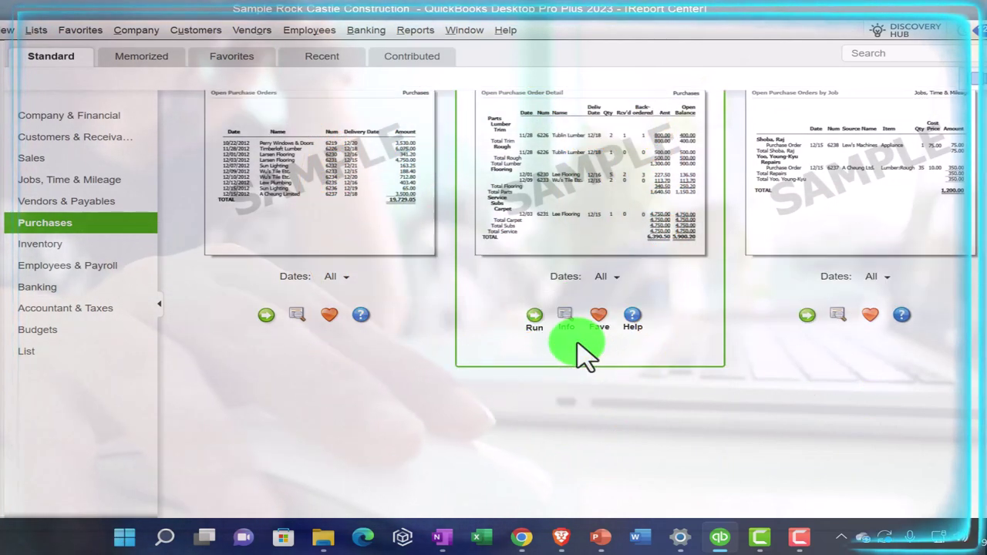
# - Show the Inventory report group and review its Inventory Valuation, Inventory Stock Status and Pending Builds reports
pyautogui.click(40, 243)
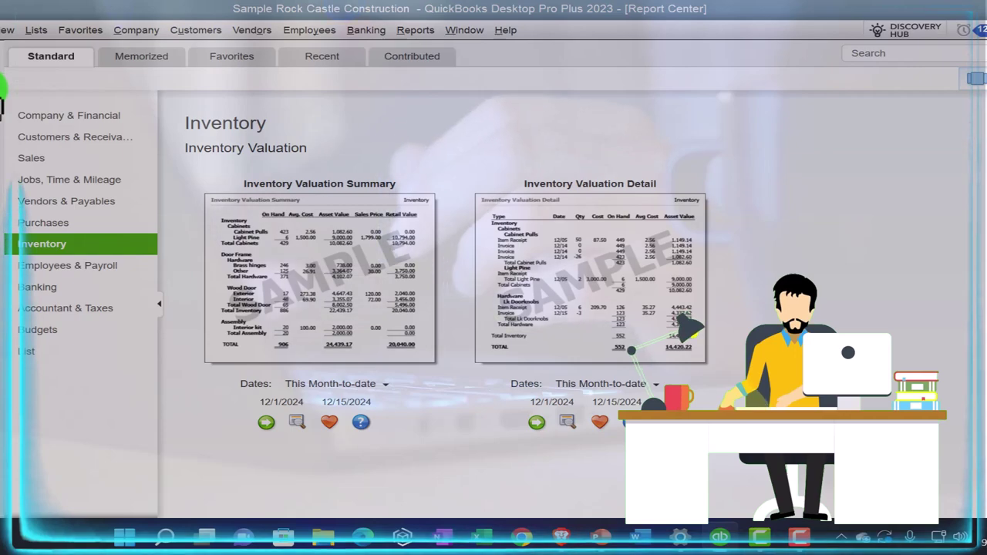
pyautogui.scroll(10, 324, 347)
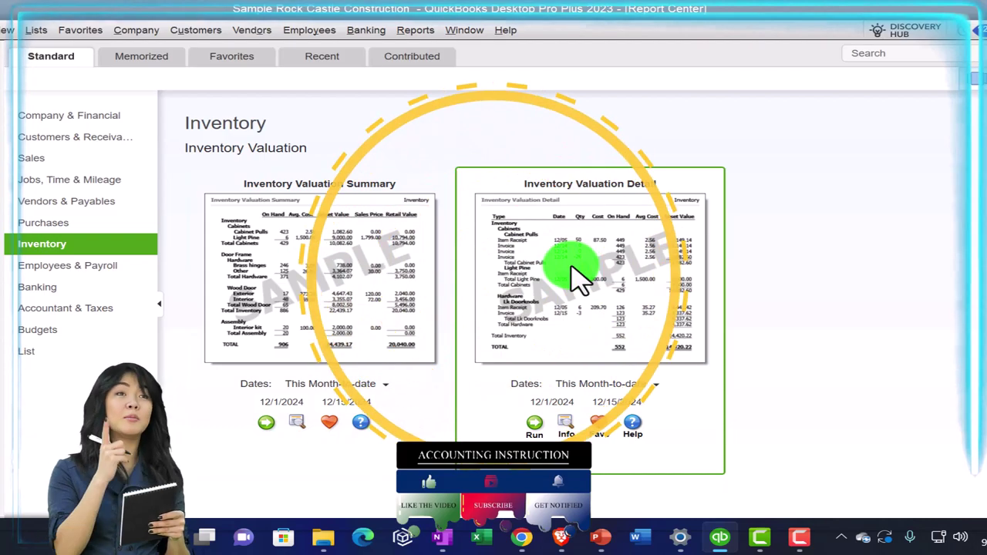
pyautogui.scroll(-5, 575, 274)
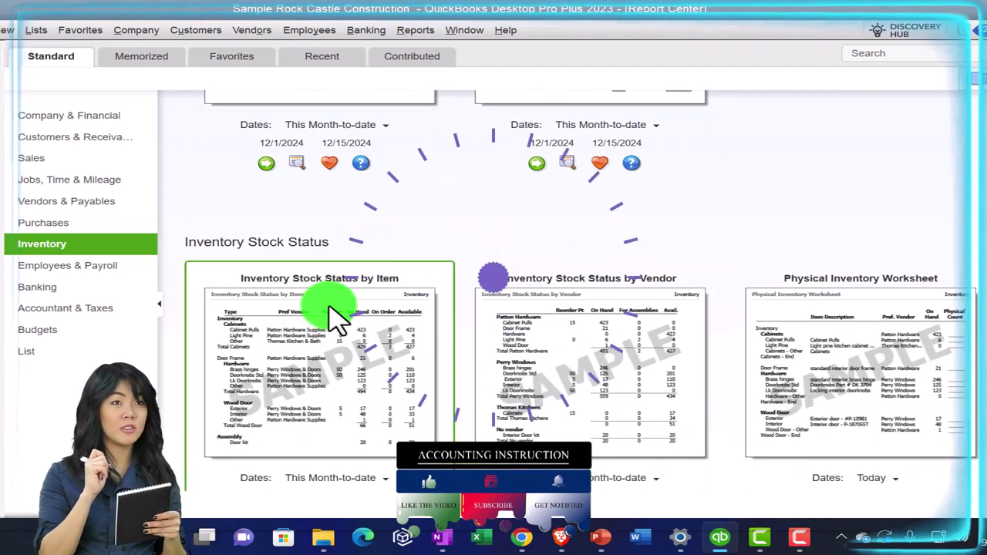
pyautogui.scroll(-1, 339, 316)
pyautogui.scroll(-1, 339, 316)
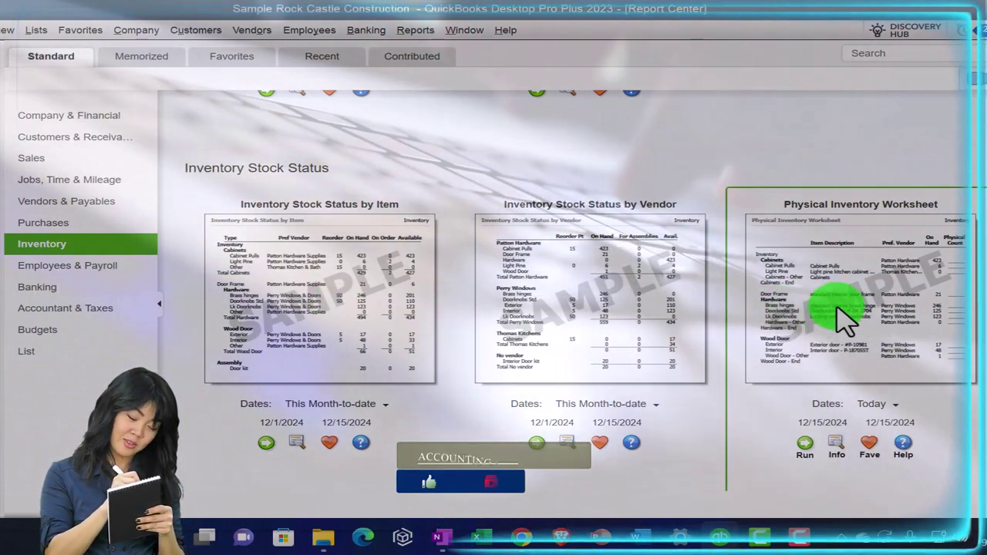
pyautogui.scroll(-6, 845, 318)
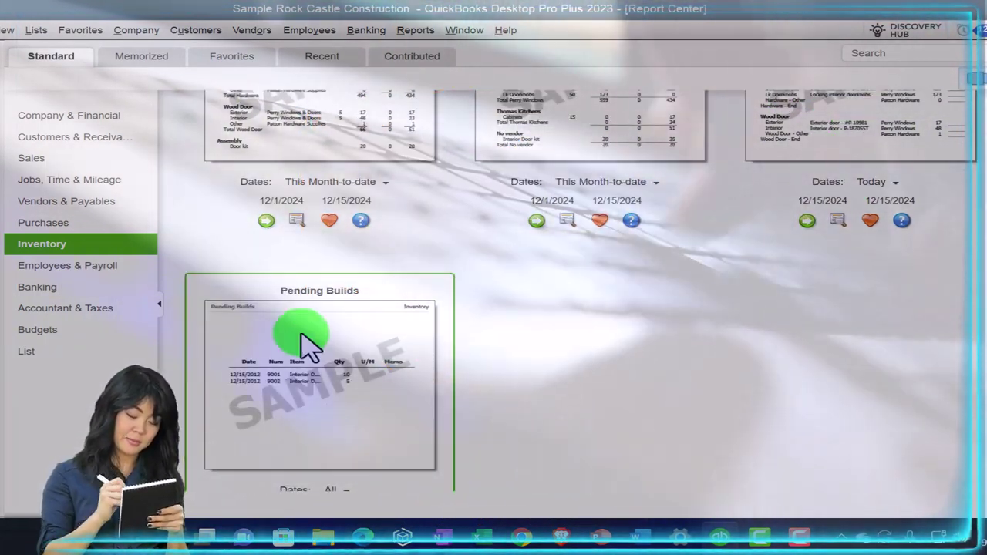
# - Show the Employees & Payroll report group and examine the accounts in the Balance Sheet and the Profit & Loss report's expenses
pyautogui.click(71, 267)
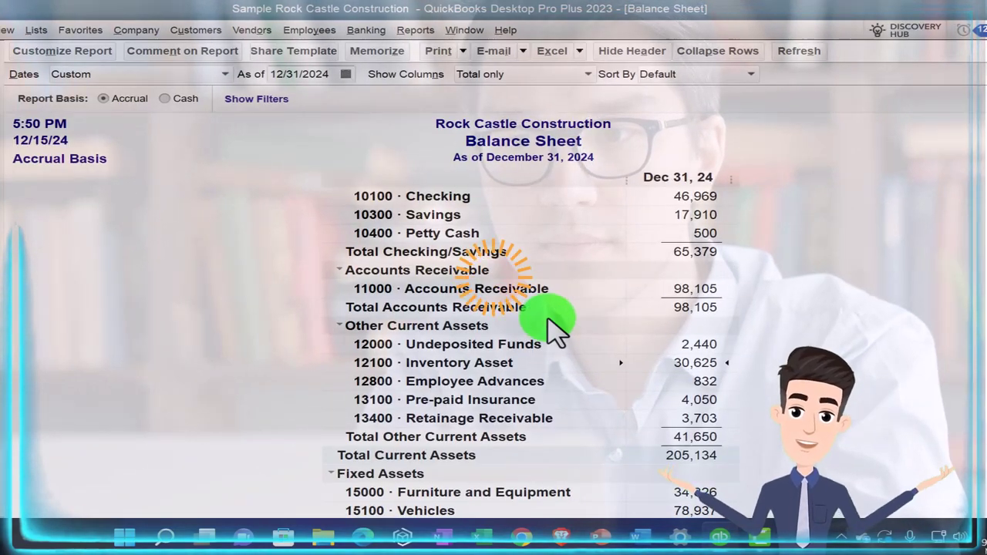
pyautogui.scroll(2, 553, 330)
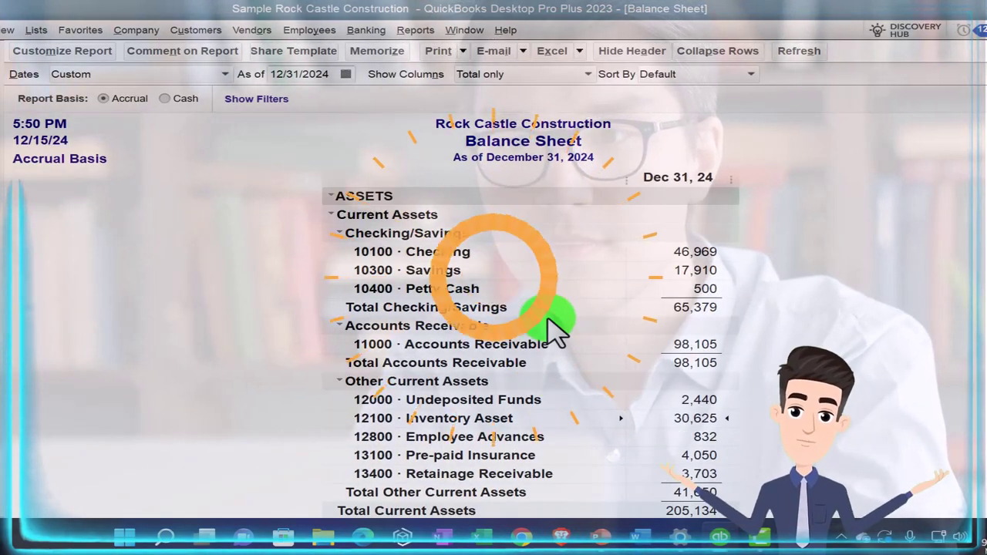
pyautogui.scroll(-3, 553, 329)
pyautogui.scroll(-5, 553, 330)
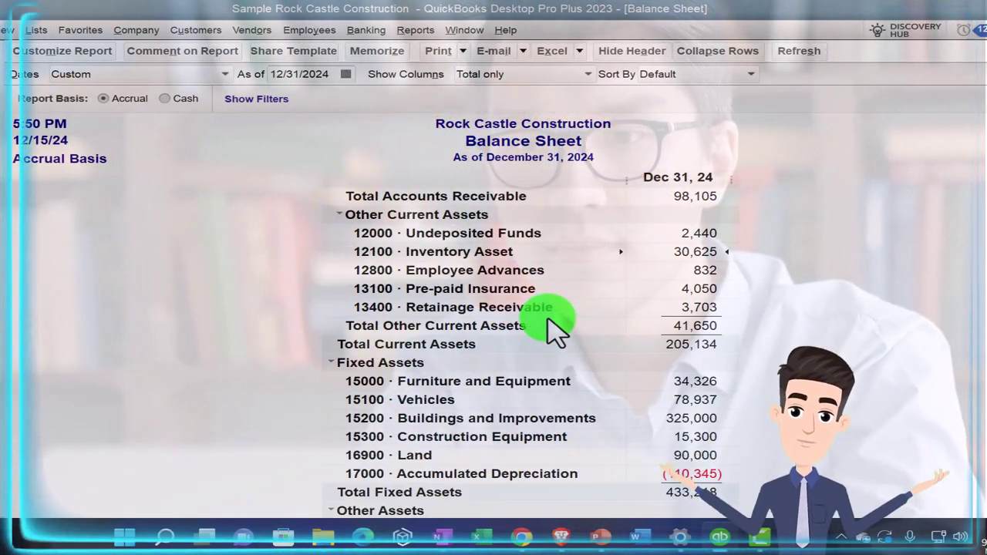
pyautogui.scroll(-2, 552, 332)
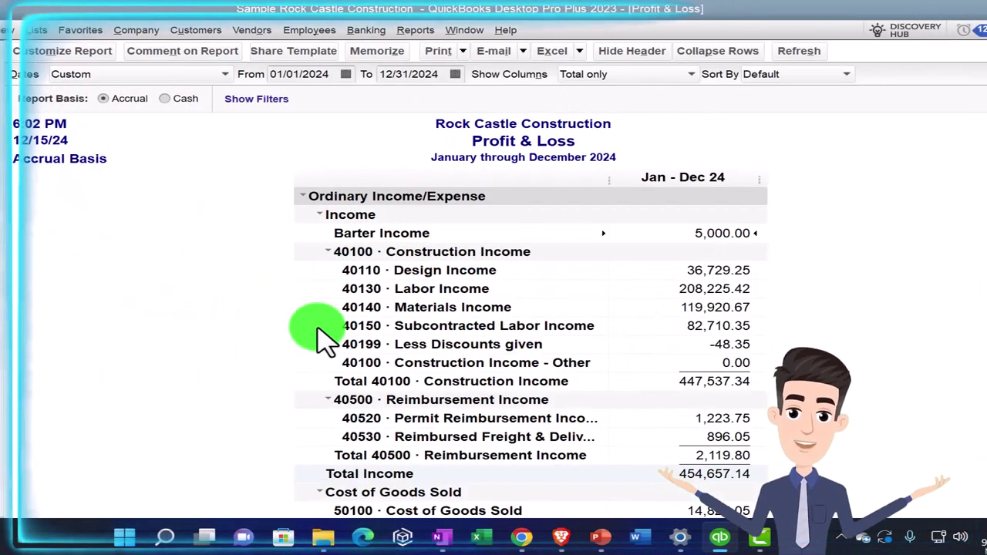
pyautogui.scroll(-7, 319, 339)
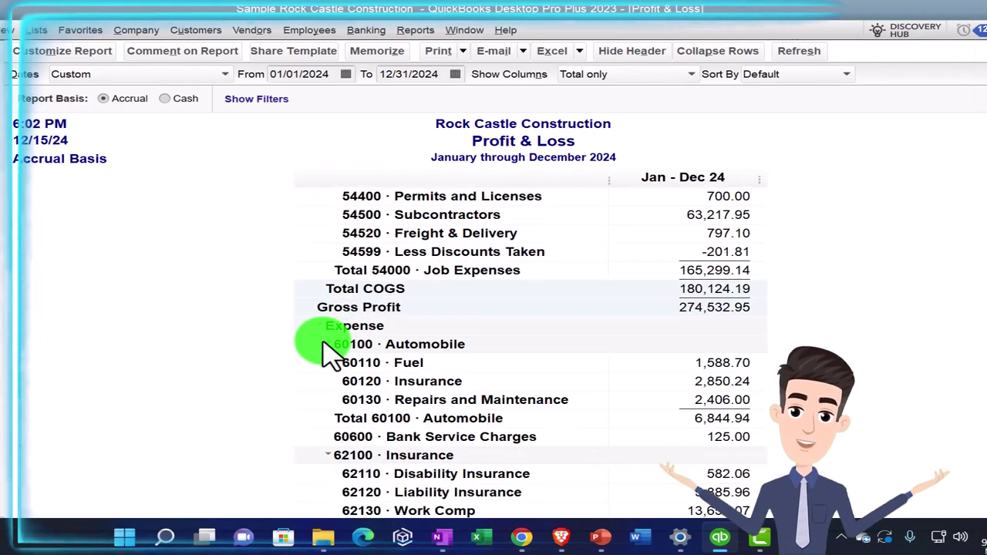
pyautogui.scroll(-5, 323, 355)
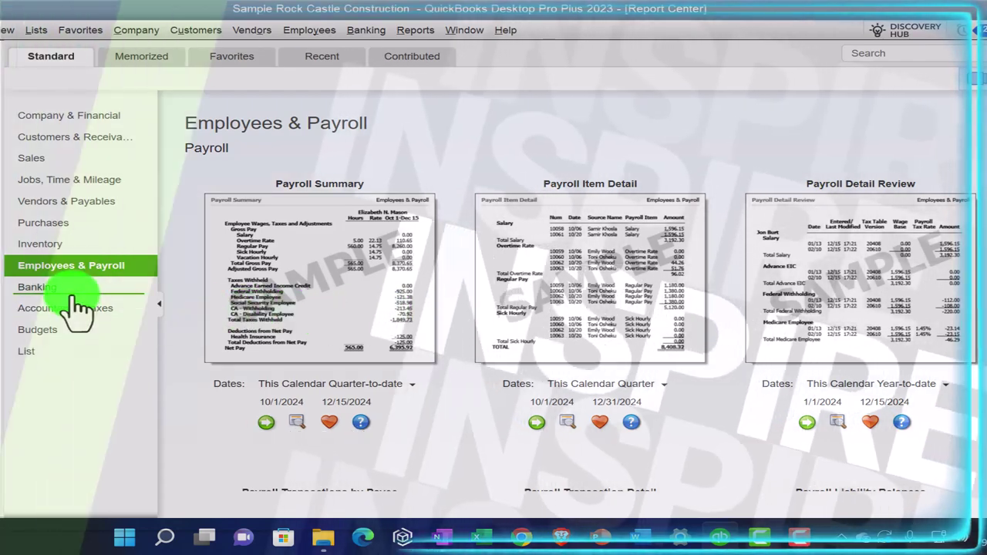
# - Show the Banking report group, and drill into the Balance Sheet's 10100 Checking balance to examine its transactions by type
pyautogui.click(74, 291)
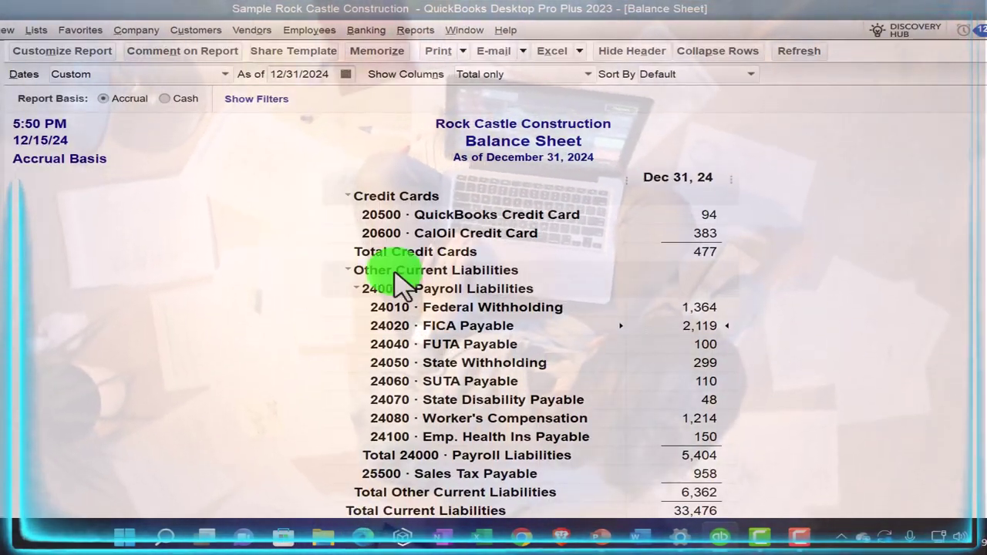
pyautogui.scroll(13, 528, 260)
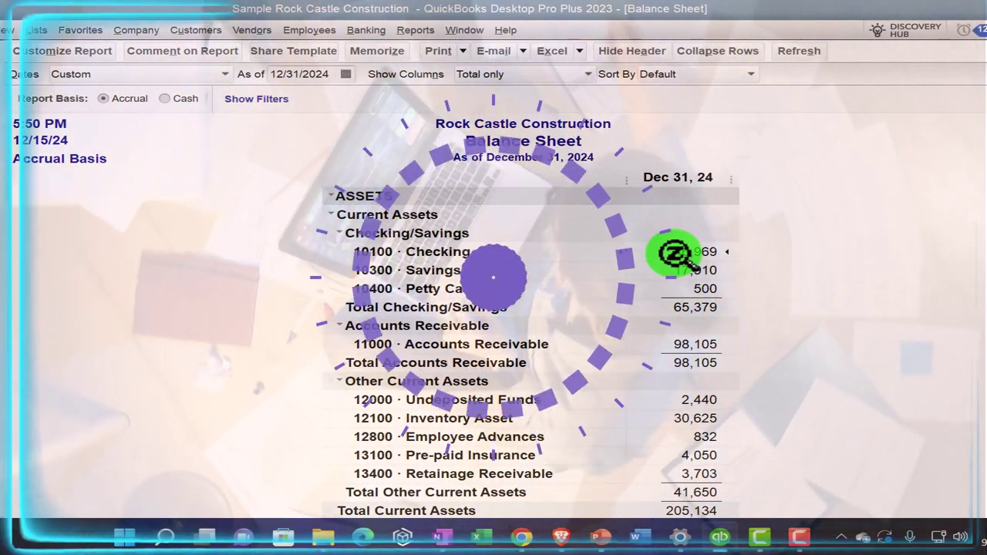
pyautogui.doubleClick(675, 255)
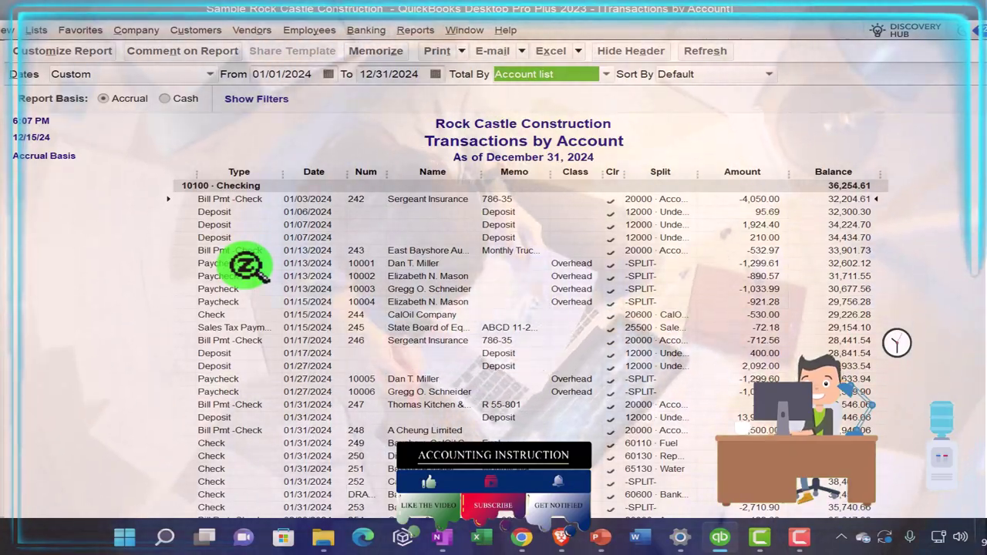
pyautogui.scroll(-3, 494, 331)
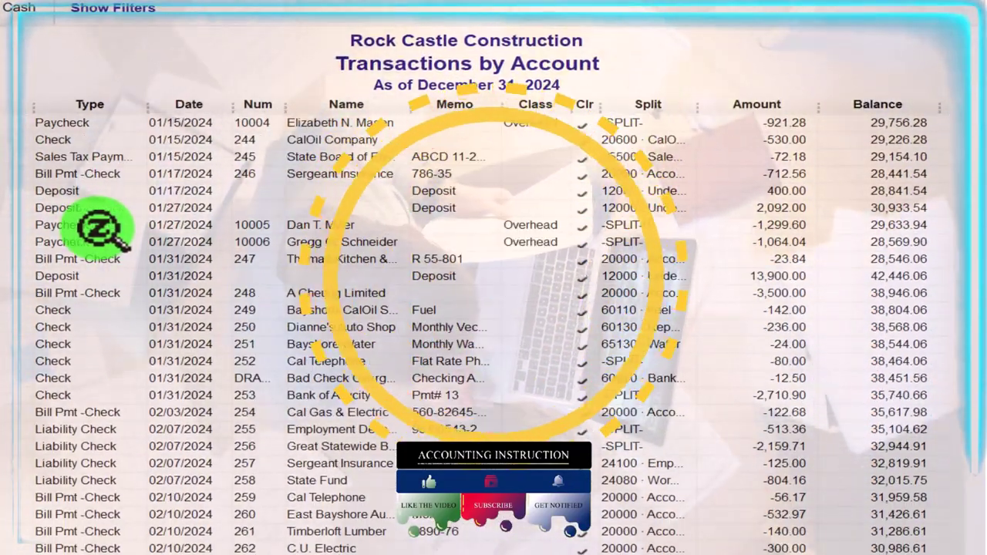
pyautogui.scroll(-1, 493, 332)
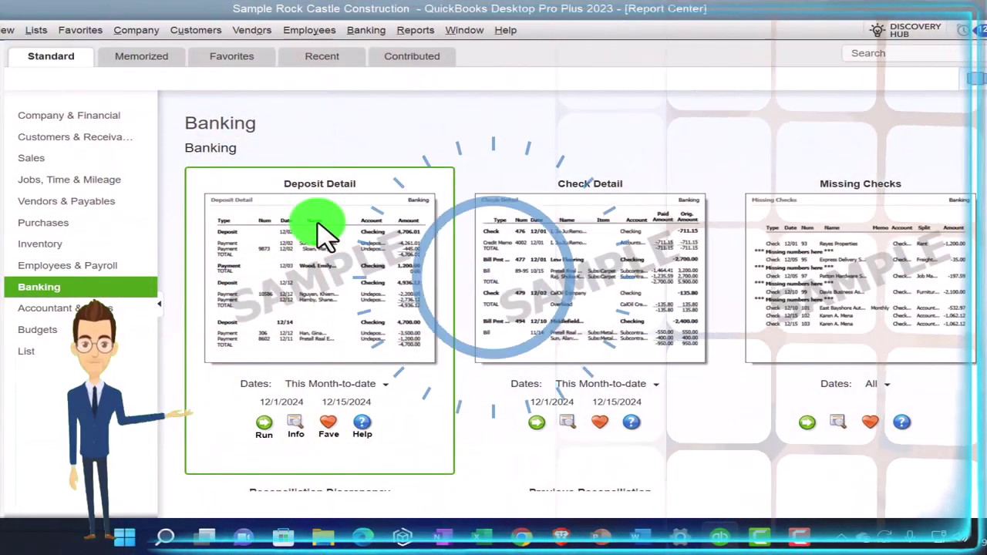
# - Review the Banking reports, from Check Detail and Missing Checks through Reconciliation Discrepancy and Previous Reconciliation
pyautogui.moveTo(555, 246)
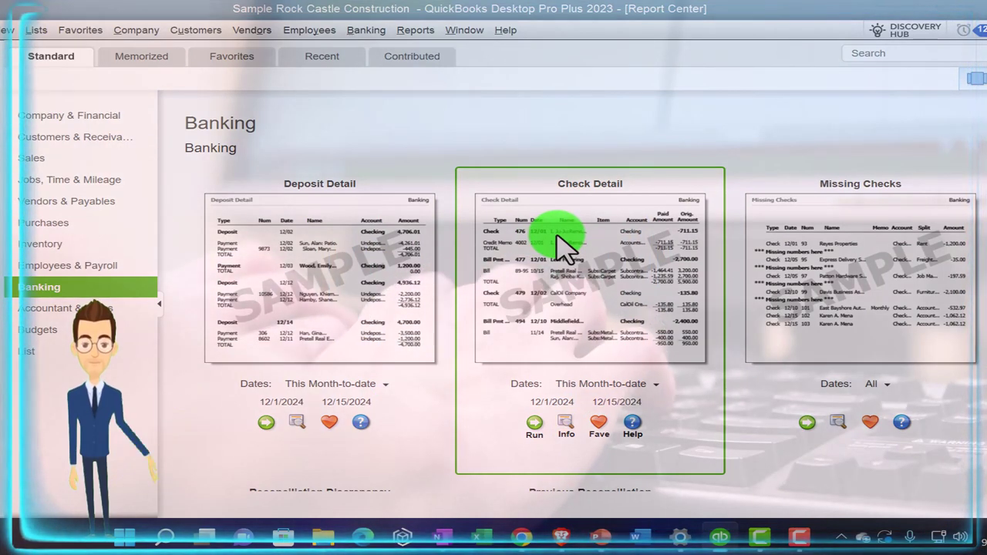
pyautogui.moveTo(753, 260)
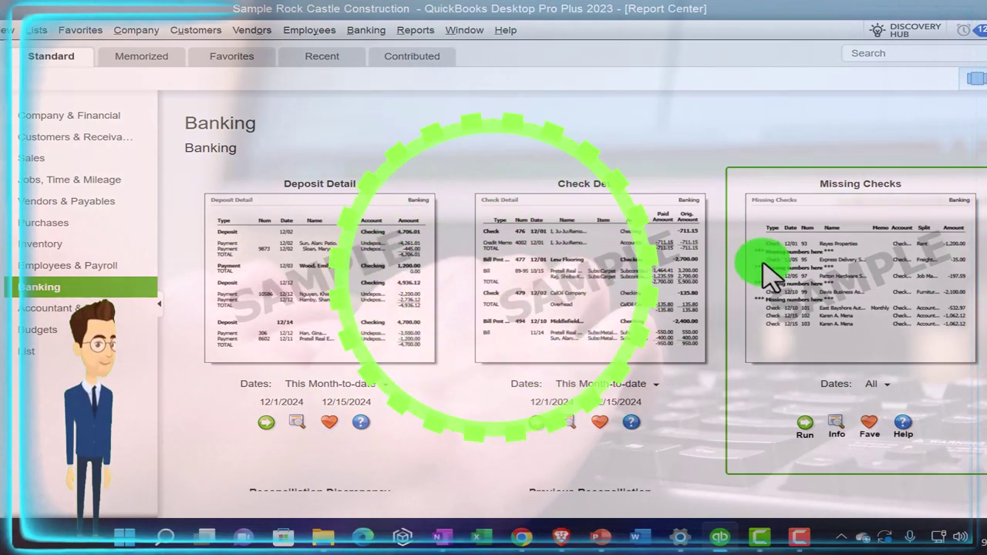
pyautogui.scroll(-1, 815, 275)
pyautogui.scroll(-2, 756, 301)
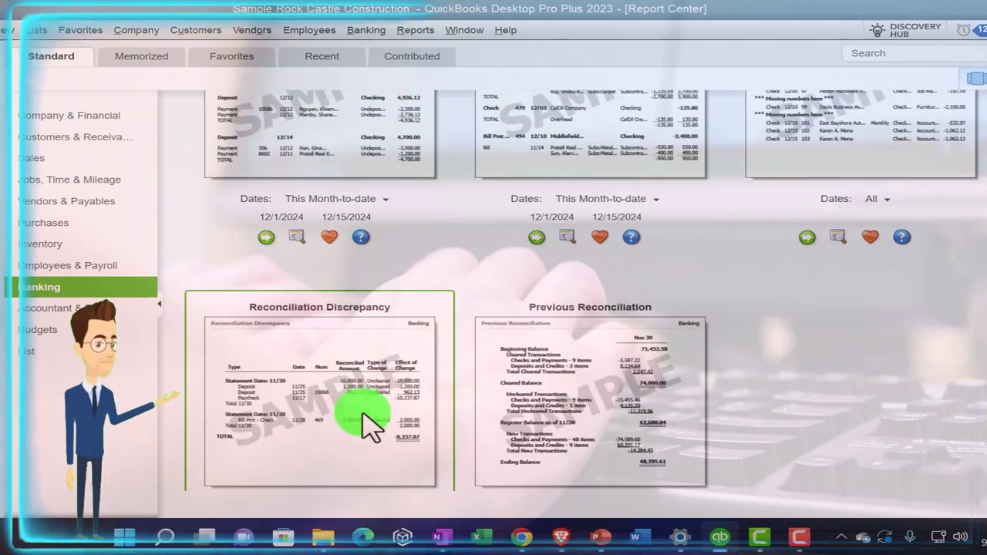
pyautogui.scroll(-1, 339, 378)
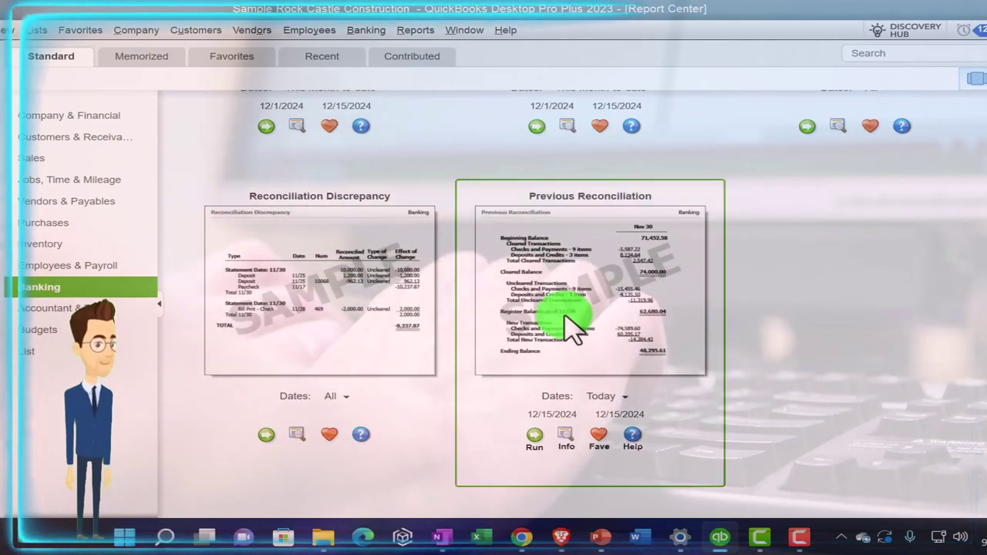
# - Show the Accountant & Taxes report group, and drill into the Balance Sheet's 10100 Checking balance with transactions starting from 01/01/2024
pyautogui.scroll(-1, 568, 328)
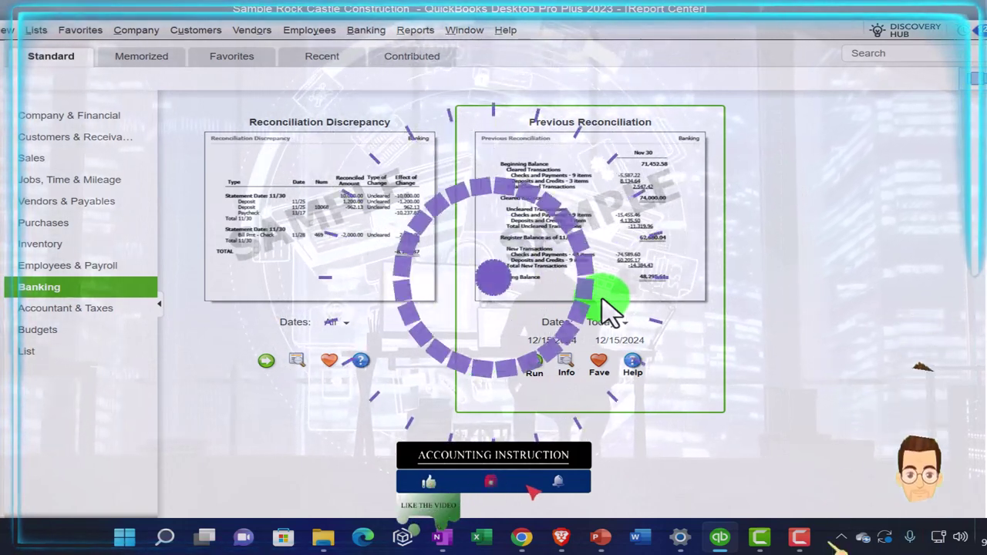
pyautogui.click(77, 324)
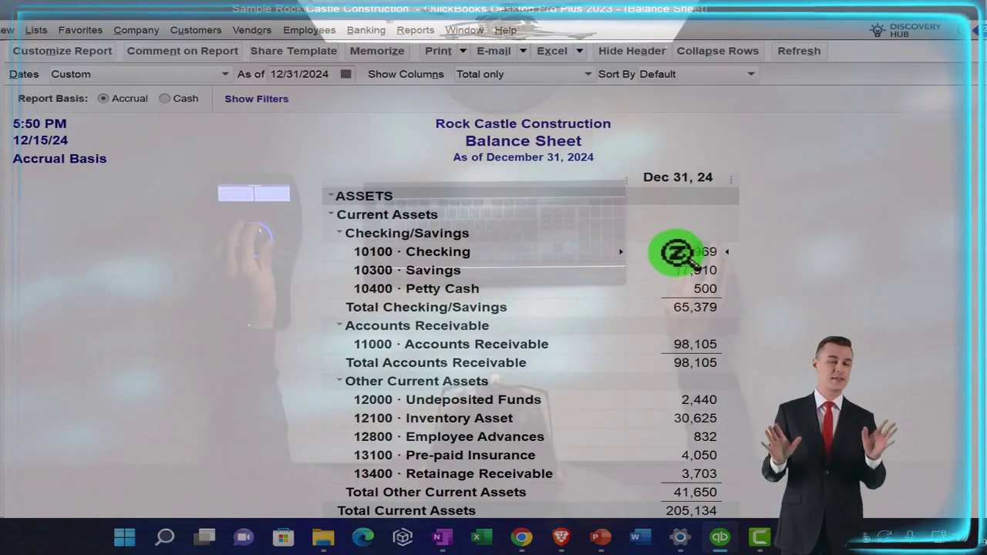
pyautogui.doubleClick(677, 253)
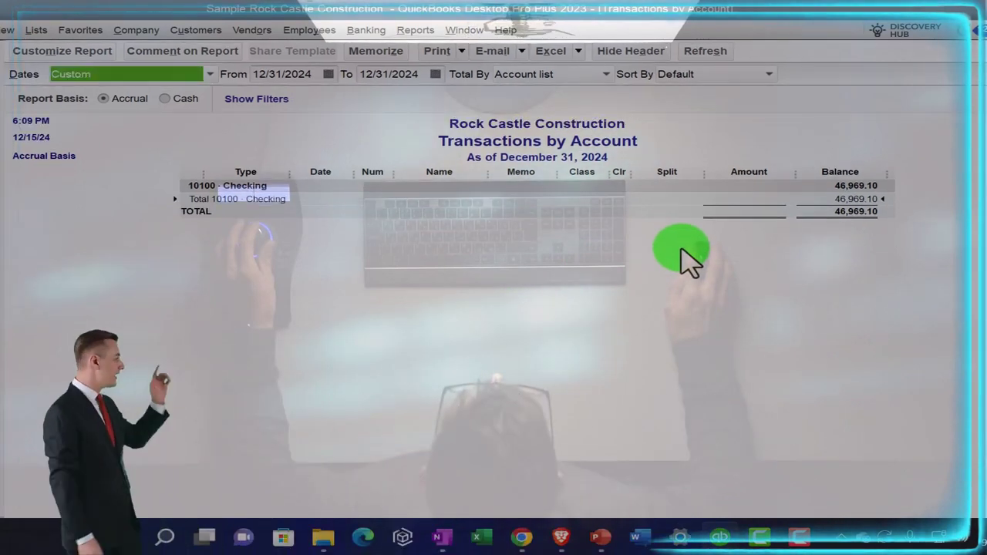
pyautogui.press('Tab')
pyautogui.write('01/01/2024')
pyautogui.press('Tab')
pyautogui.press('Tab')
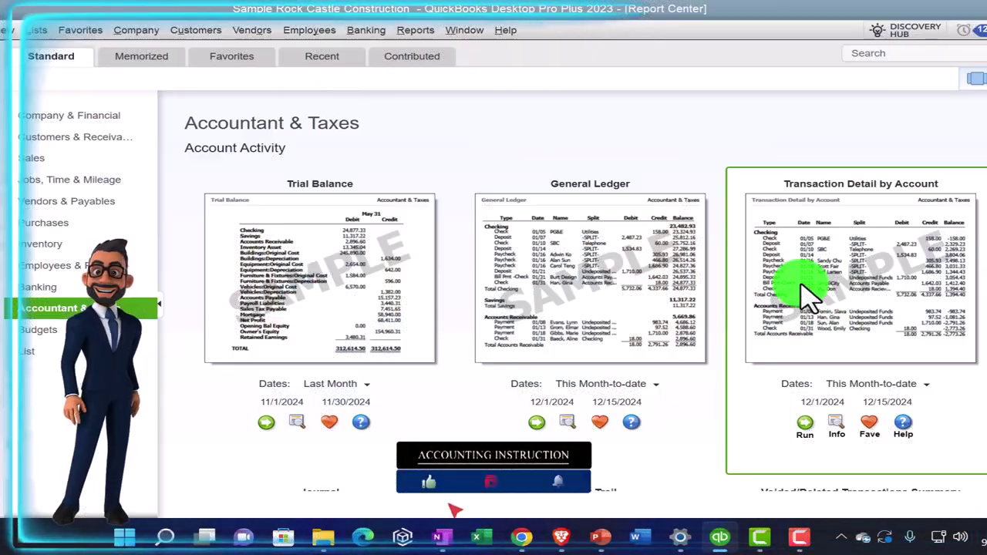
# - Review the Account Activity reports in Accountant & Taxes, from Trial Balance and General Ledger through Voided/Deleted Transactions Detail and Transaction List by Date
pyautogui.scroll(-2, 583, 419)
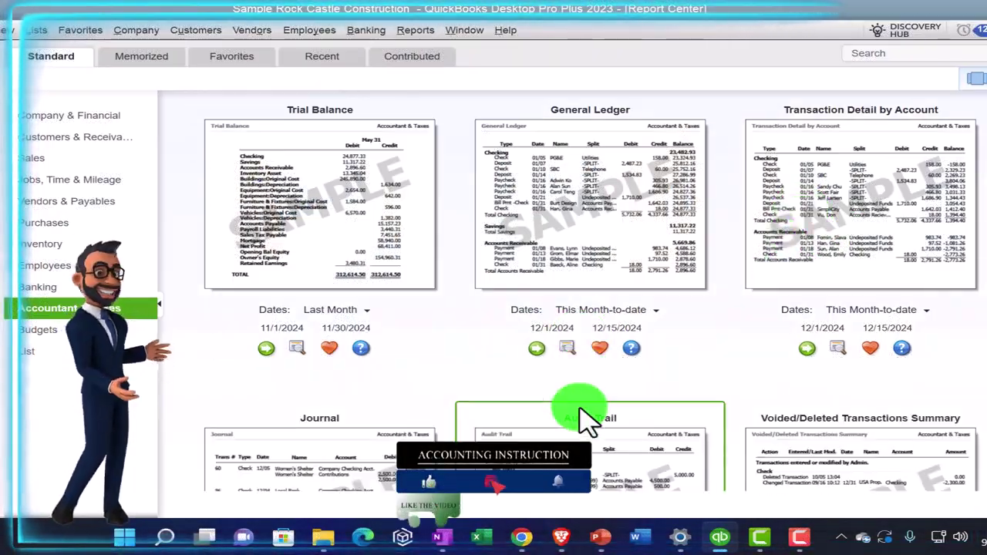
pyautogui.scroll(-5, 539, 412)
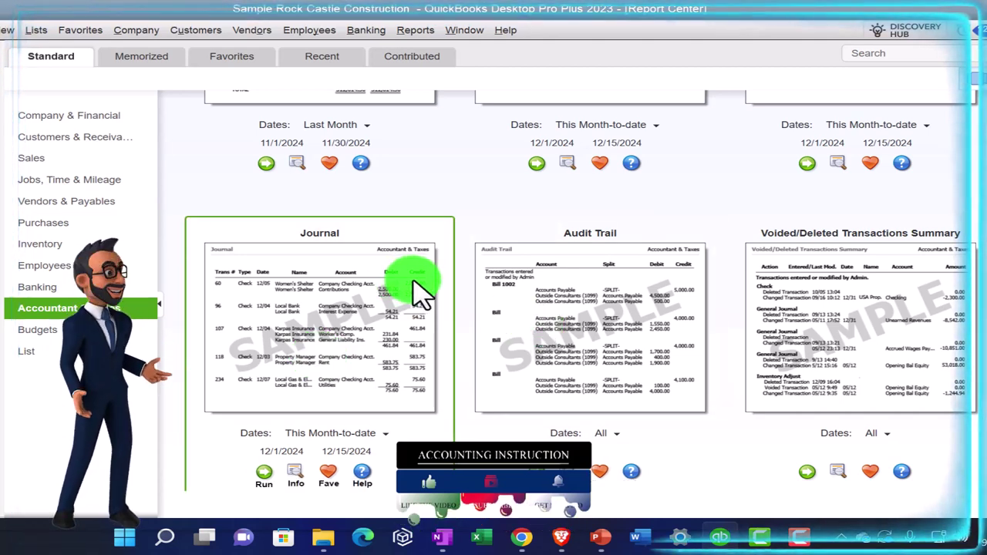
pyautogui.scroll(-1, 417, 291)
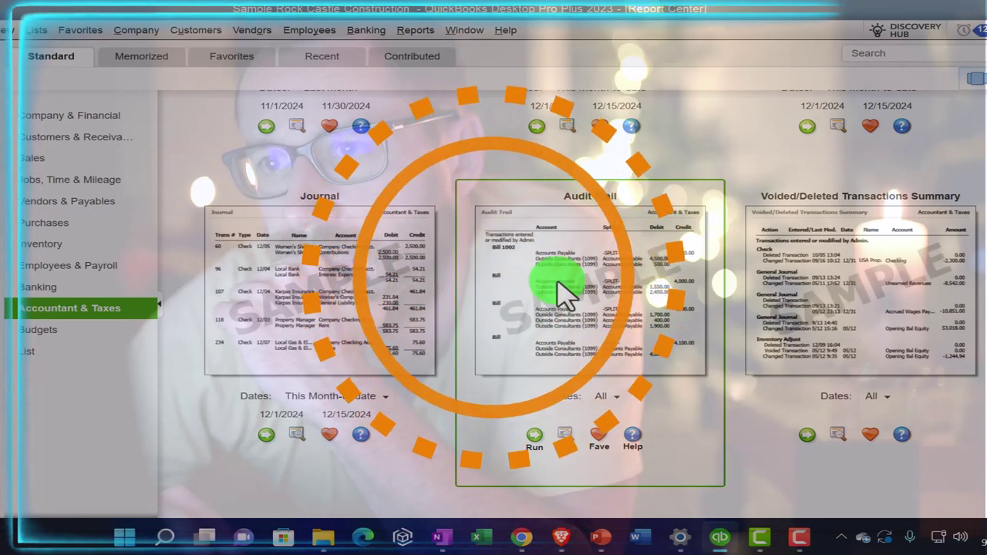
pyautogui.scroll(-1, 562, 287)
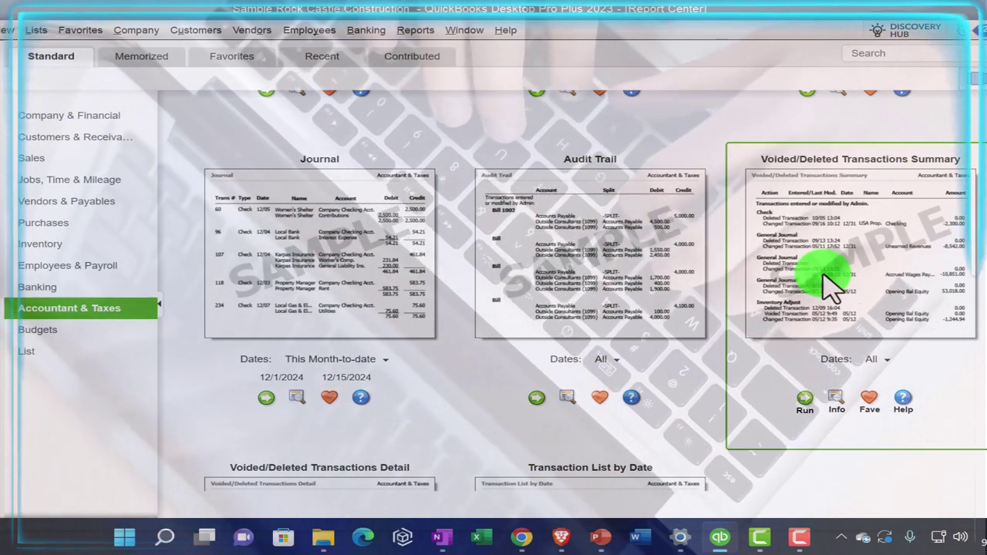
pyautogui.scroll(-1, 831, 286)
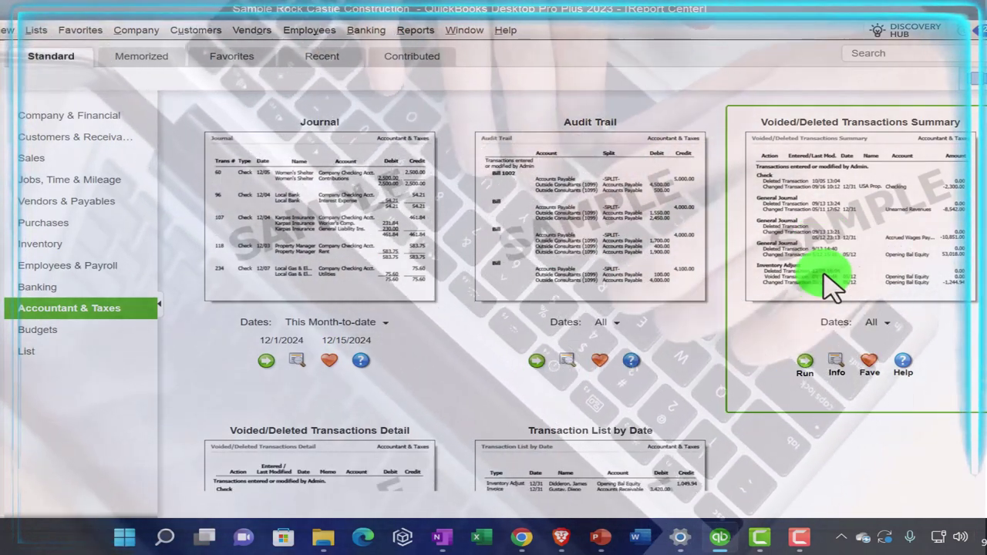
pyautogui.scroll(-3, 831, 287)
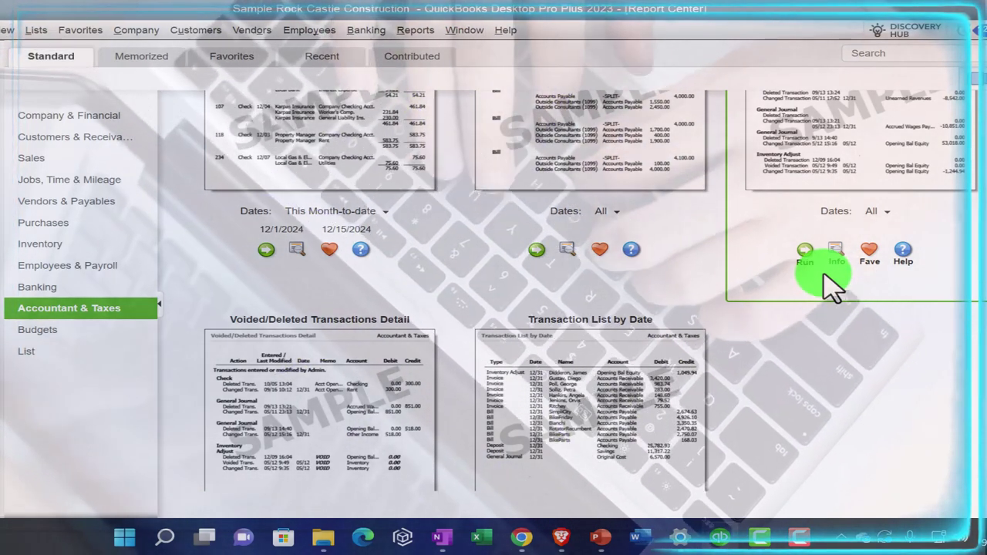
pyautogui.scroll(-2, 831, 287)
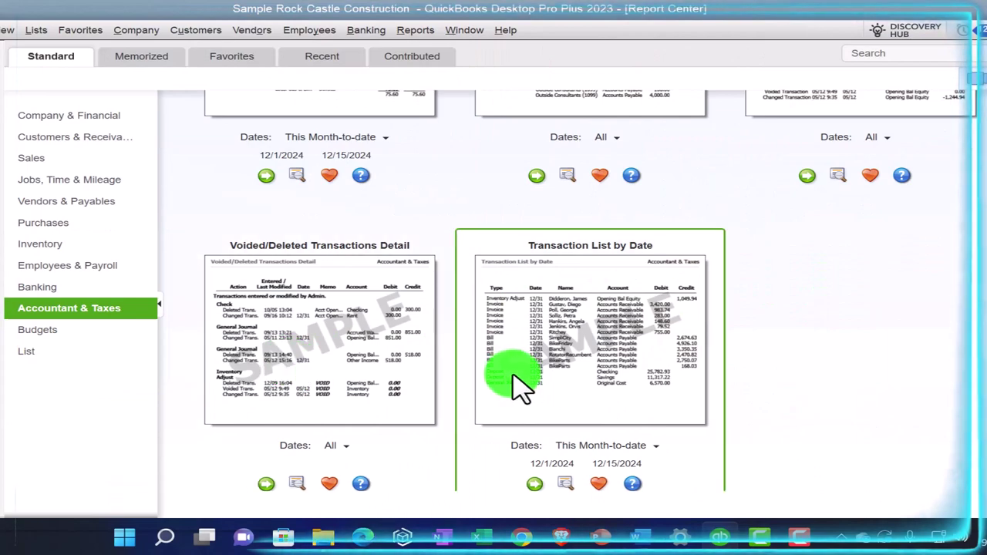
pyautogui.scroll(-1, 518, 386)
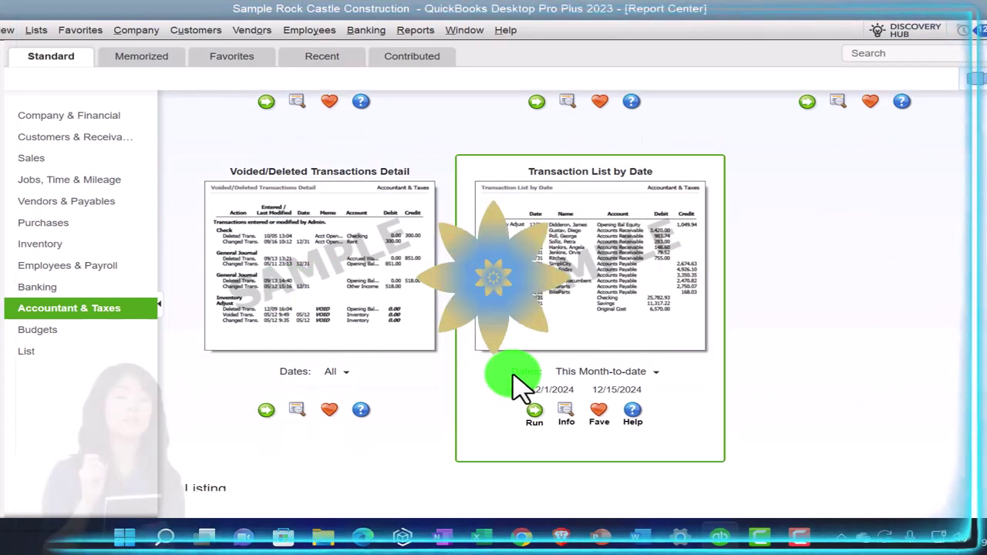
pyautogui.scroll(7, 518, 385)
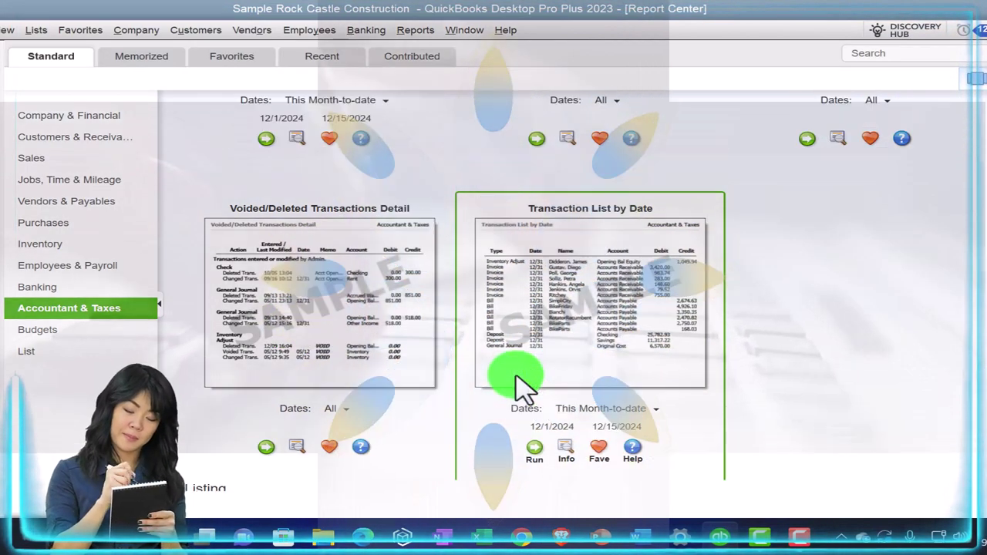
pyautogui.scroll(4, 516, 377)
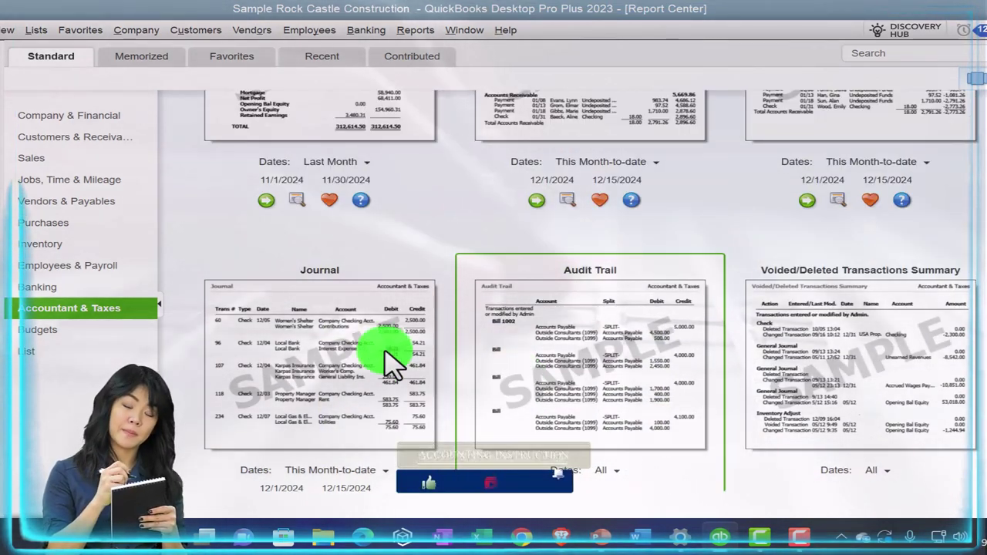
pyautogui.scroll(-8, 326, 353)
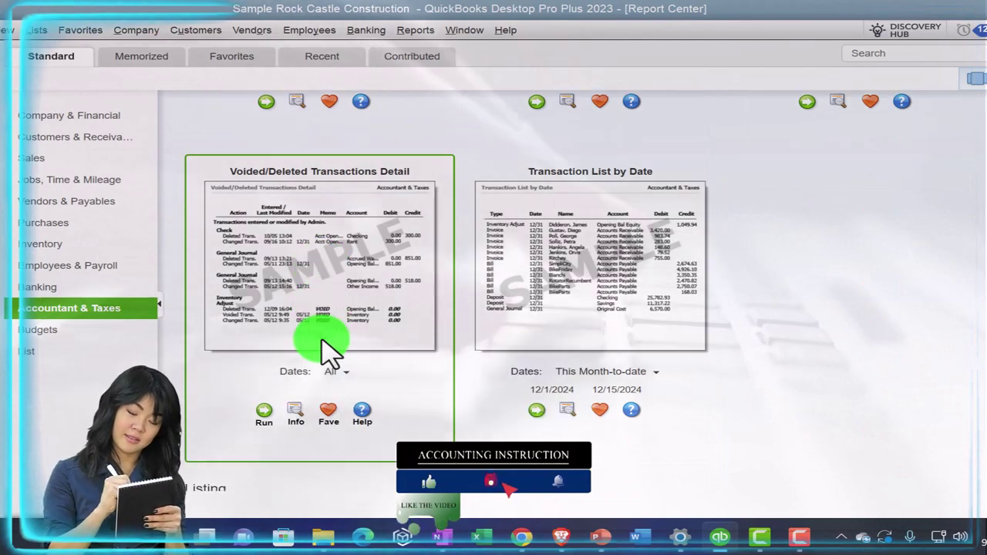
# - Review the Listing and Income Tax reports in Accountant & Taxes, from Account Listing through Income Tax Detail
pyautogui.scroll(-3, 328, 351)
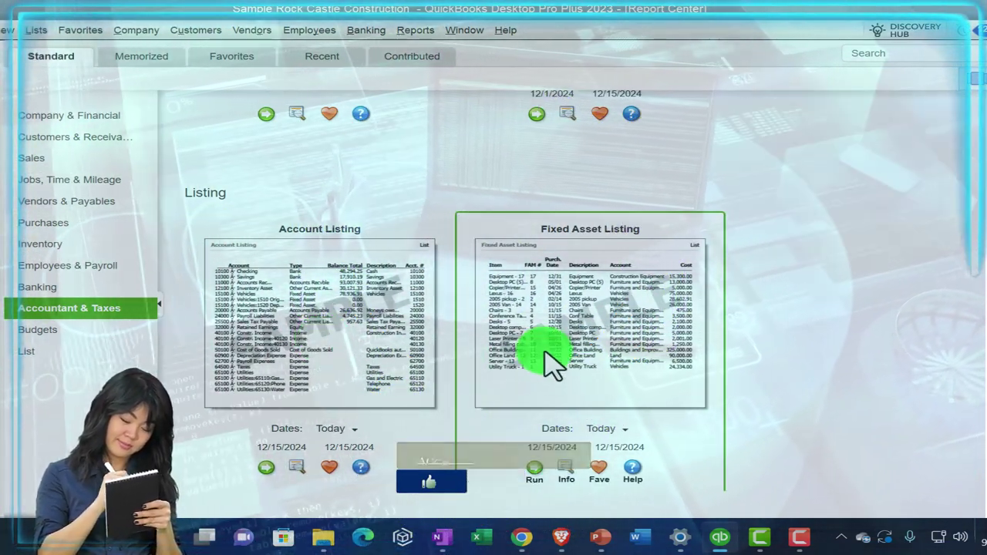
pyautogui.scroll(-1, 549, 362)
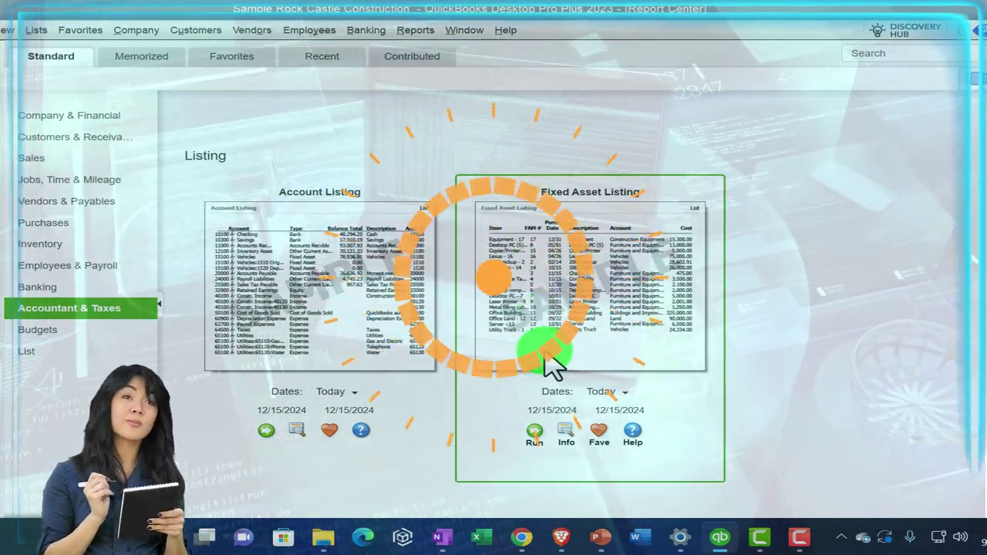
pyautogui.scroll(-8, 549, 362)
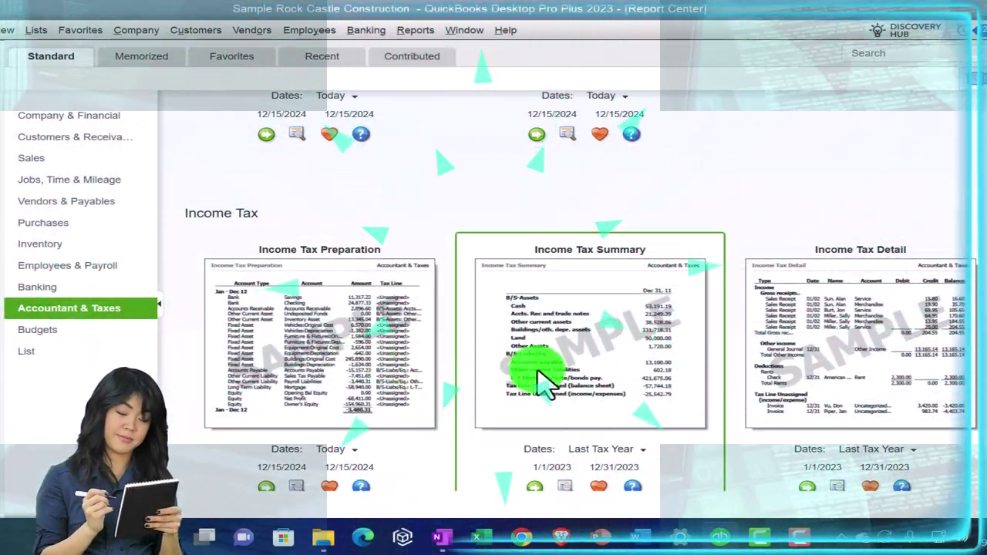
pyautogui.scroll(-1, 544, 377)
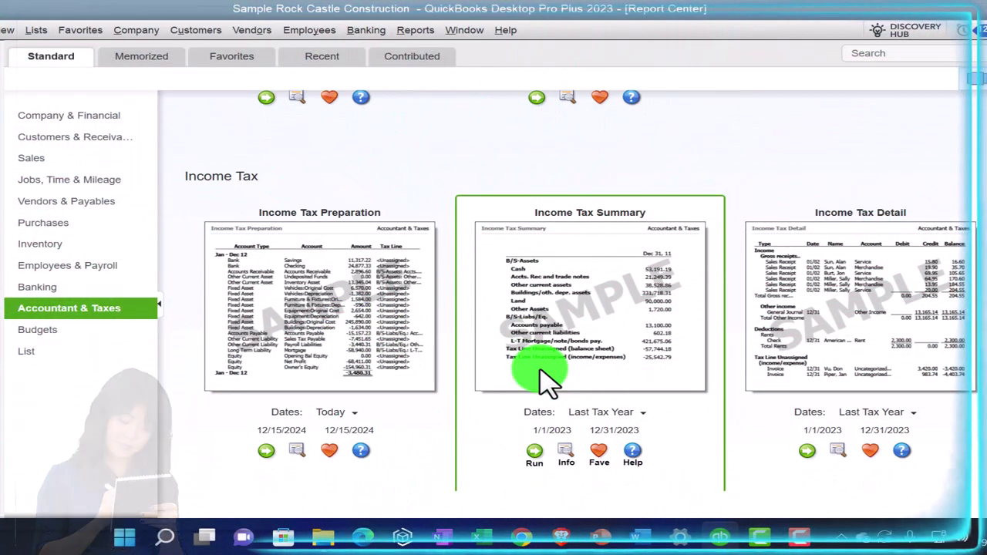
pyautogui.scroll(-2, 545, 377)
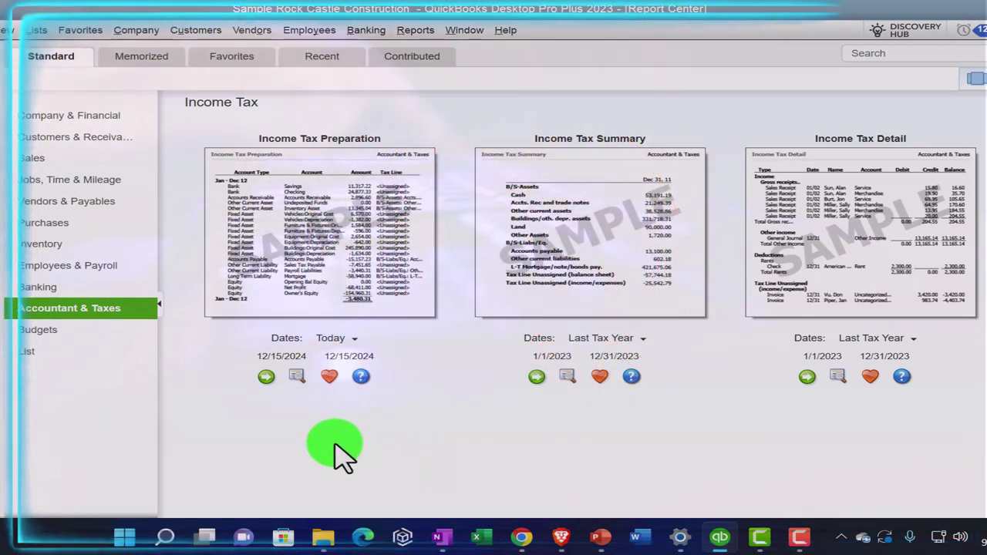
# - Show the Budgets report group and review its reports, from Budget Overview through Budget vs. Actual Graph
pyautogui.click(48, 332)
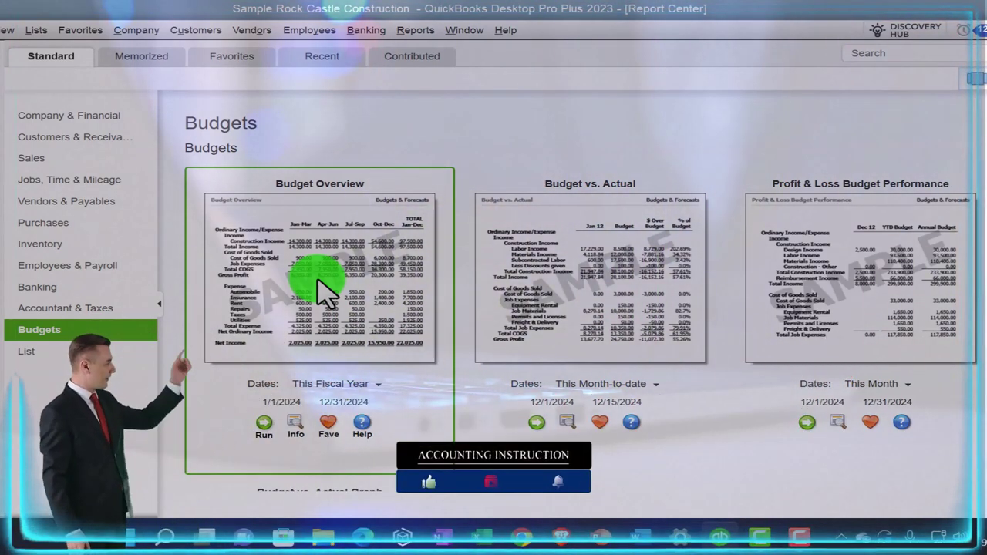
pyautogui.scroll(-3, 319, 279)
pyautogui.scroll(-3, 318, 279)
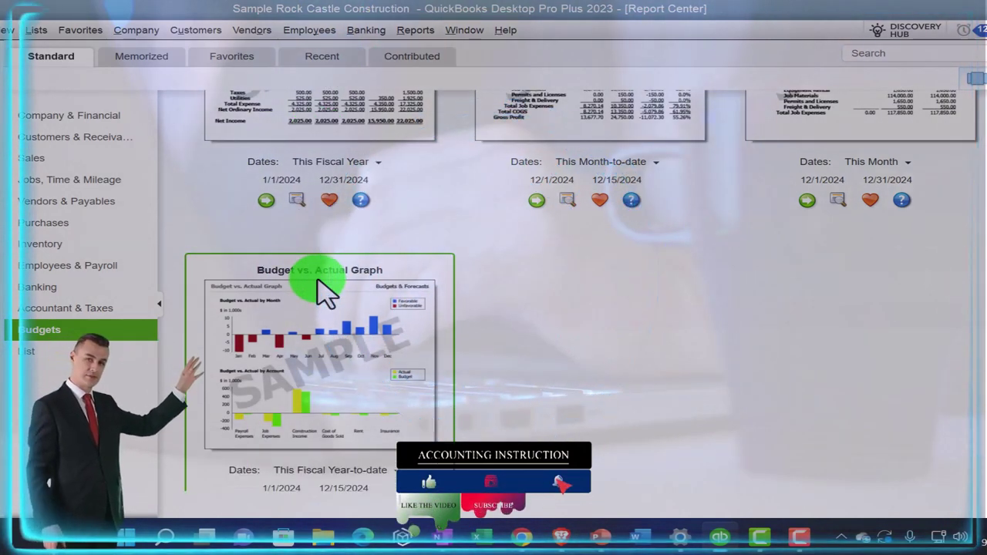
pyautogui.scroll(3, 620, 361)
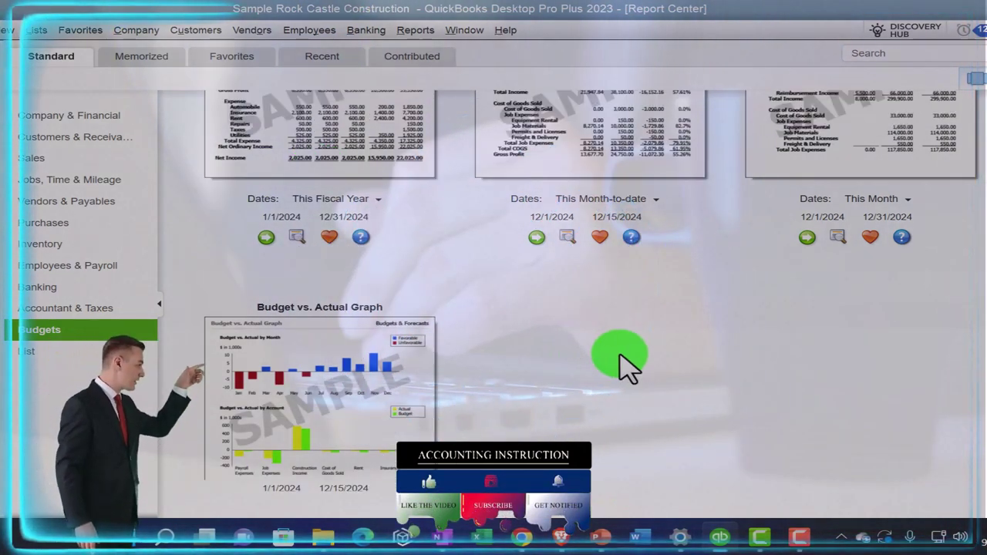
pyautogui.scroll(3, 624, 362)
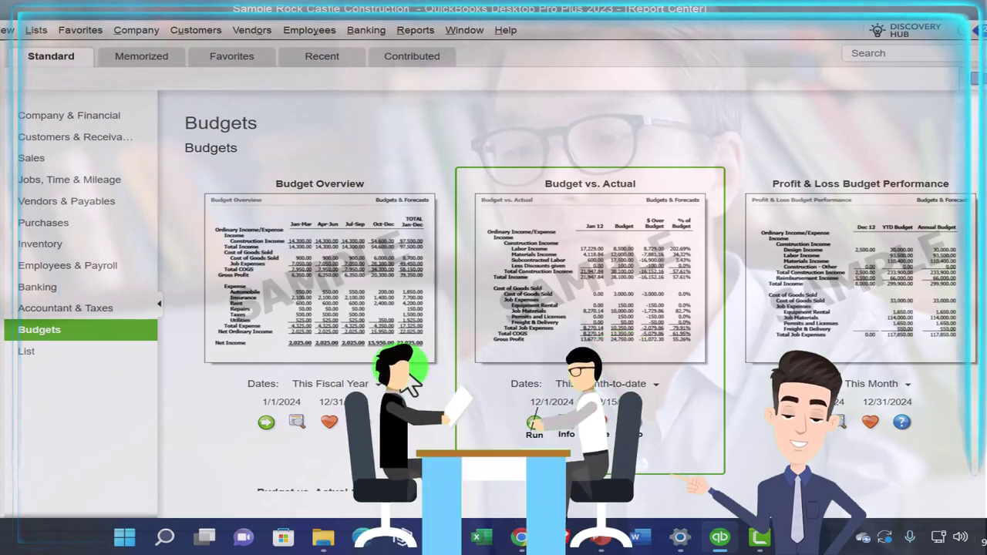
# - Show the List report group and review its Customer, Vendor, Employee, Other Names and Listing reports down to Terms Listing
pyautogui.click(61, 356)
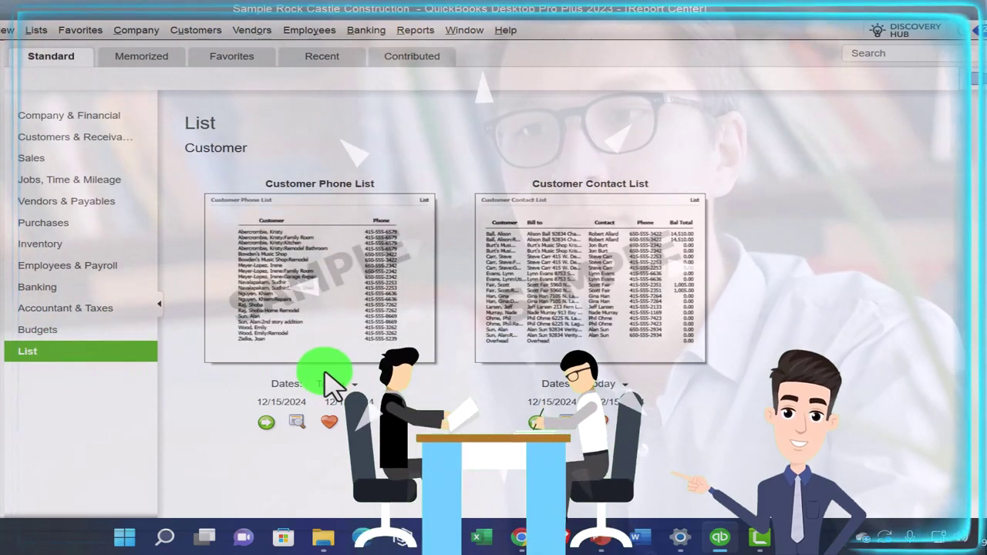
pyautogui.scroll(-6, 327, 382)
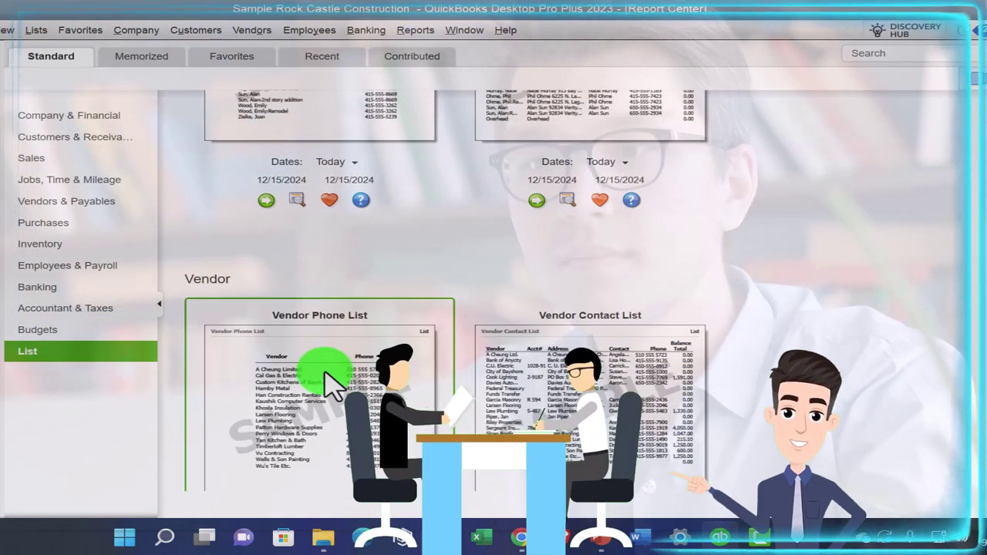
pyautogui.scroll(-3, 328, 381)
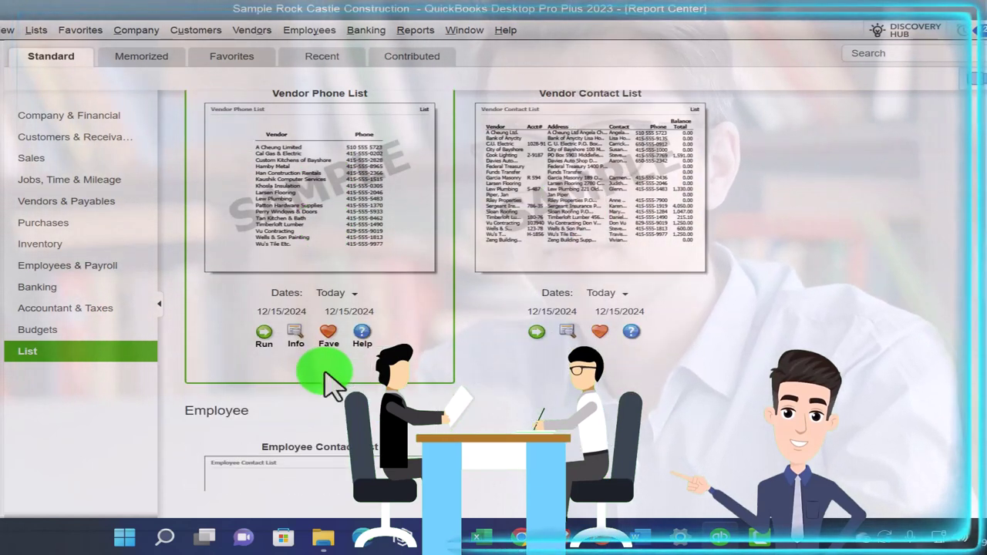
pyautogui.scroll(-4, 328, 382)
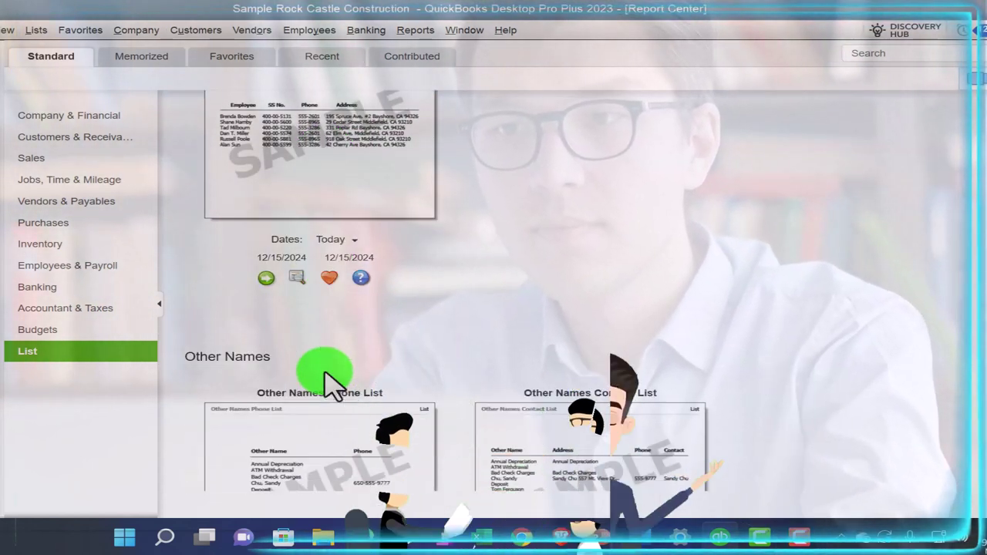
pyautogui.scroll(-1, 328, 382)
pyautogui.scroll(-4, 328, 382)
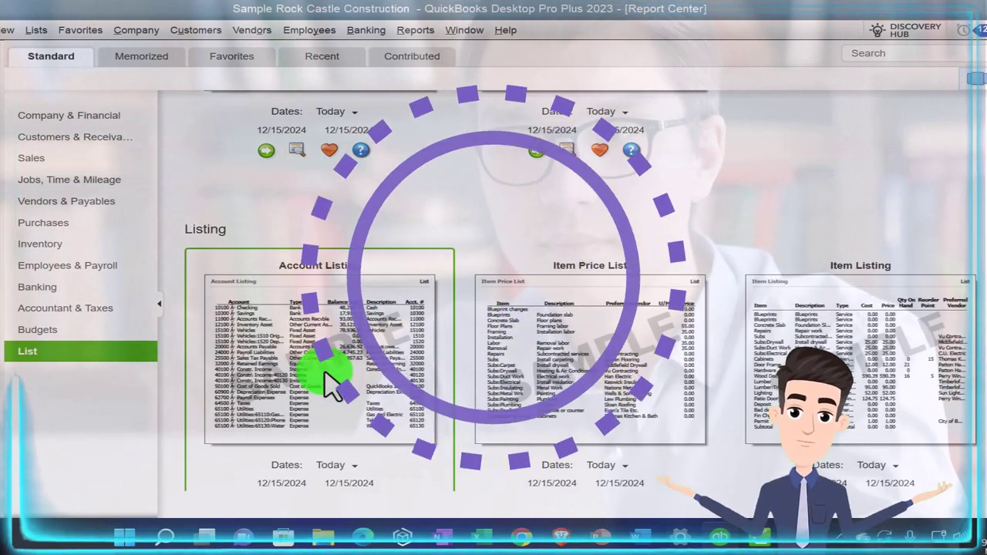
pyautogui.scroll(-1, 328, 381)
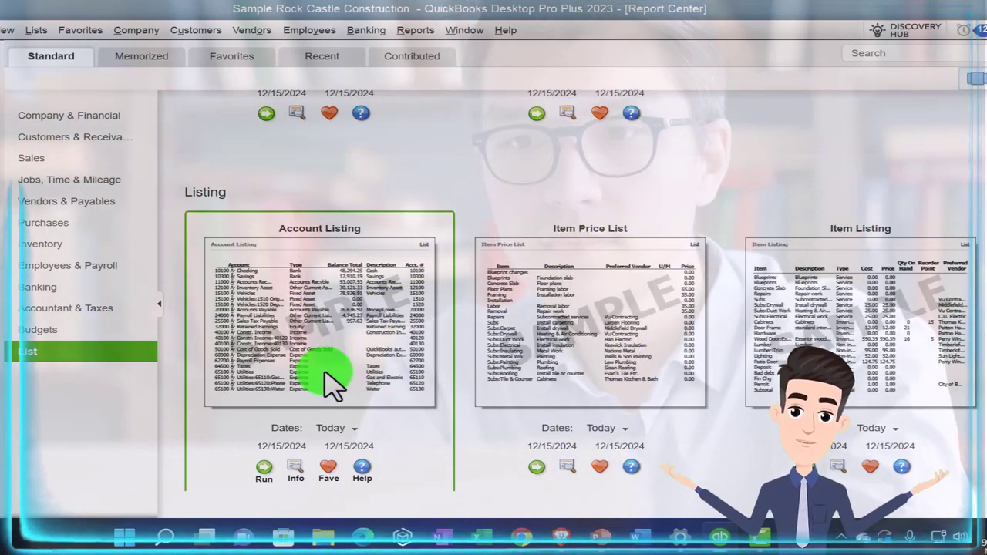
pyautogui.scroll(-1, 327, 381)
pyautogui.scroll(-5, 326, 370)
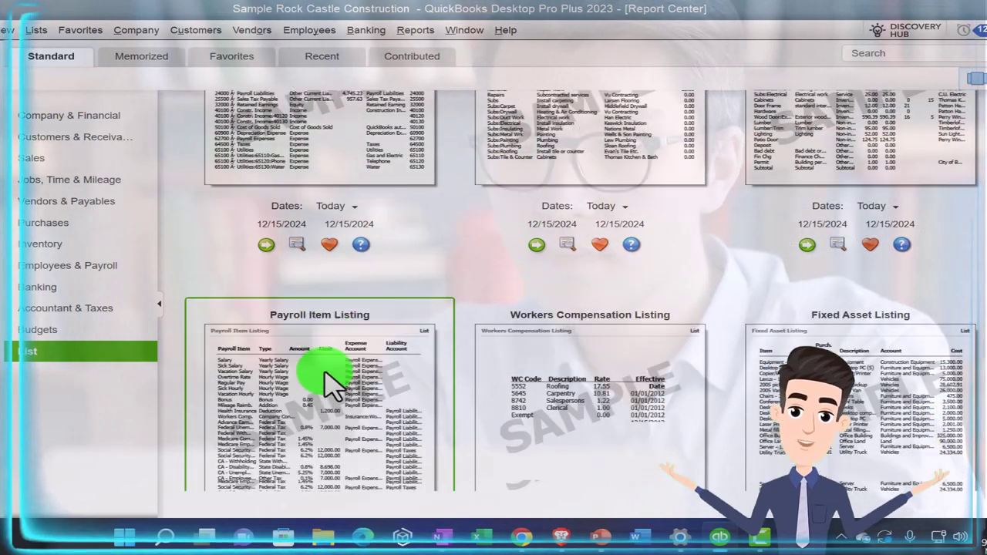
pyautogui.scroll(-5, 327, 384)
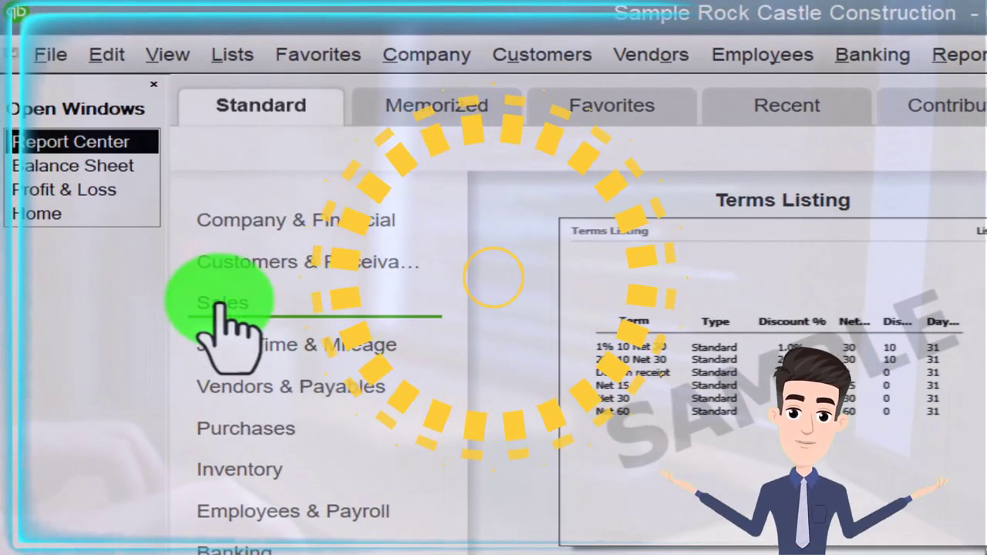
# - Bring the already open Profit & Loss report to the front
pyautogui.click(87, 190)
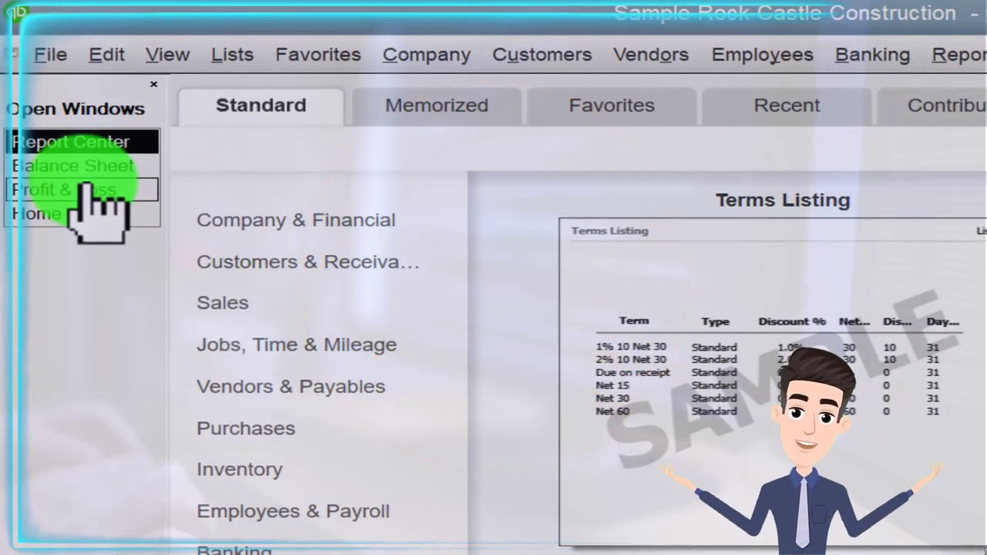